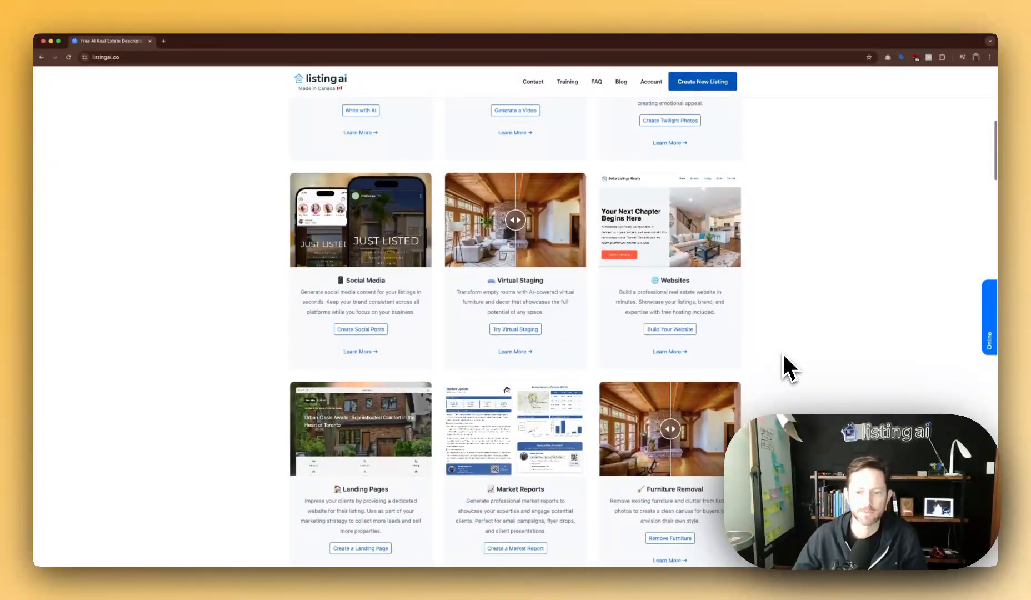
Start new listing materials from the home page and choose the Video option.
scroll(783, 363, down, 3)
scroll(782, 361, down, 4)
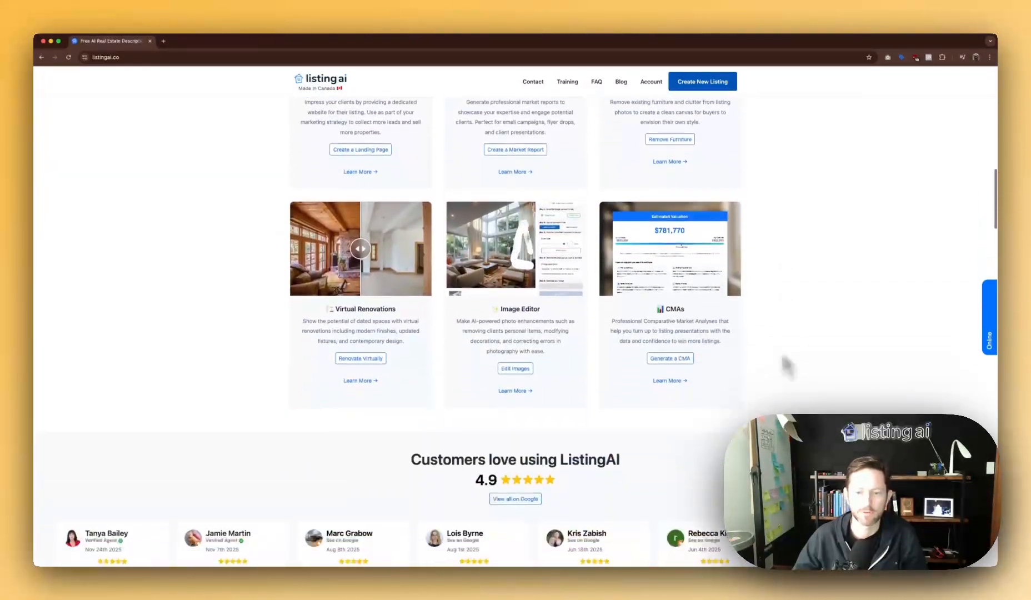
scroll(783, 359, down, 2)
scroll(782, 354, down, 3)
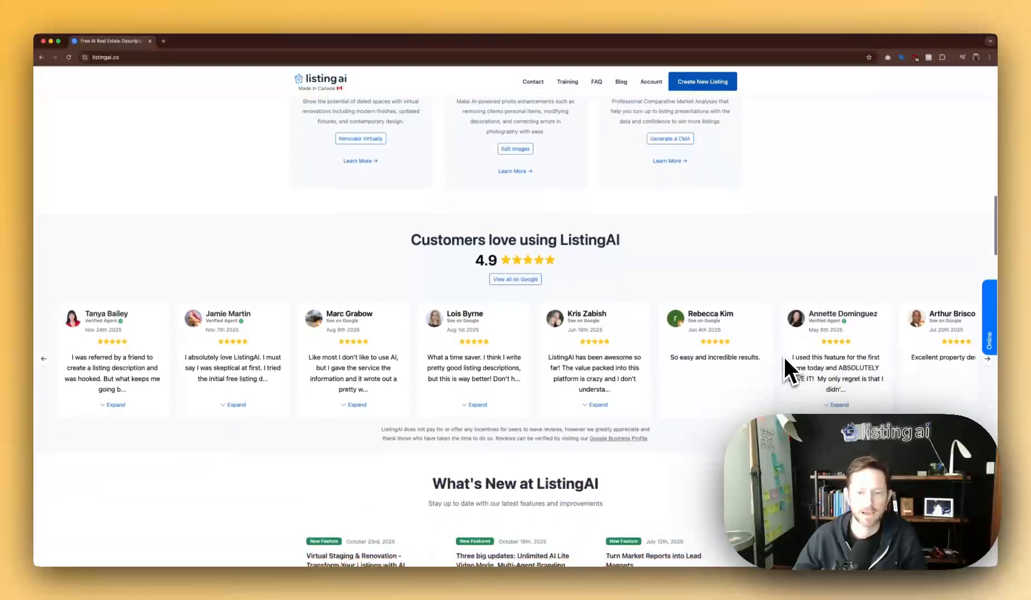
scroll(782, 355, up, 12)
scroll(784, 358, up, 2)
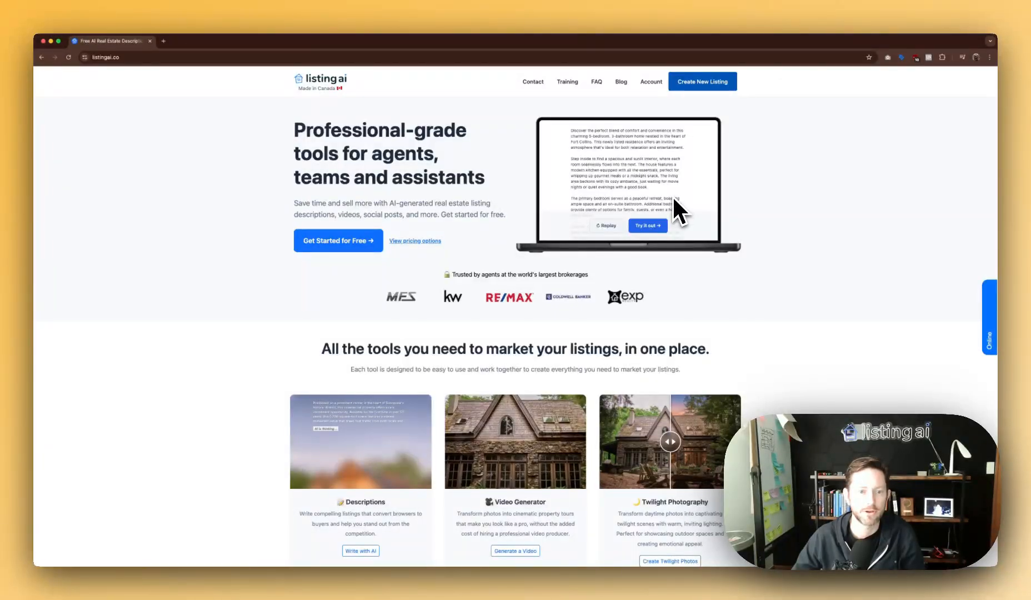
click(337, 244)
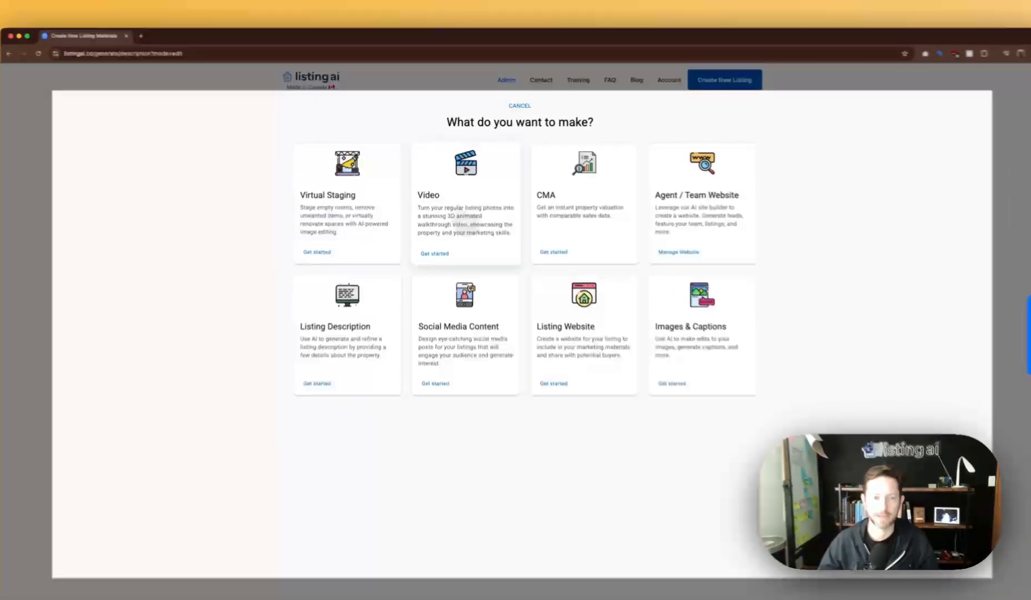
click(458, 203)
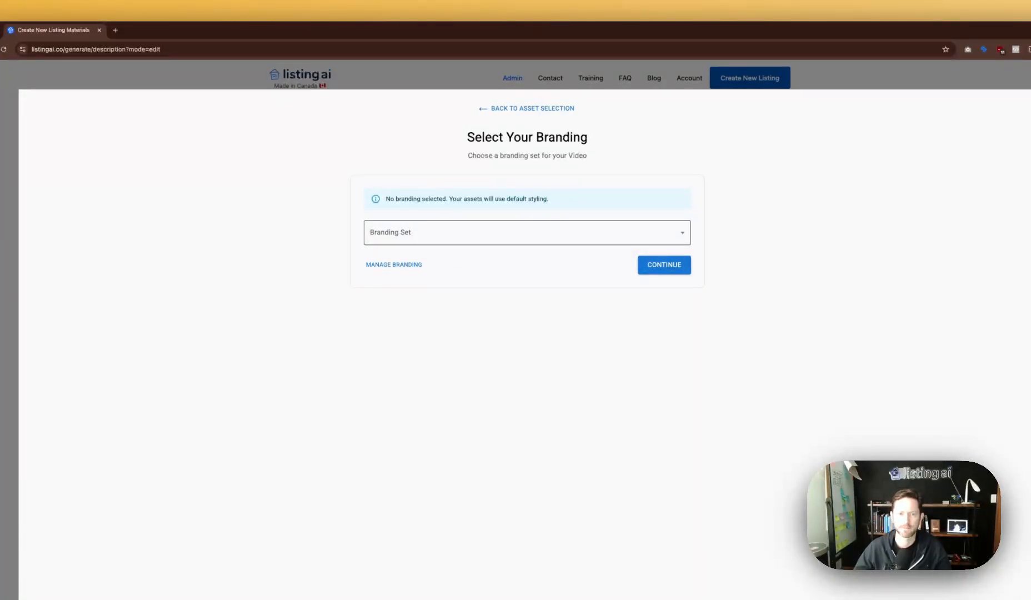
Apply the account's saved branding set and continue to the Step 1 address form.
click(452, 240)
click(438, 274)
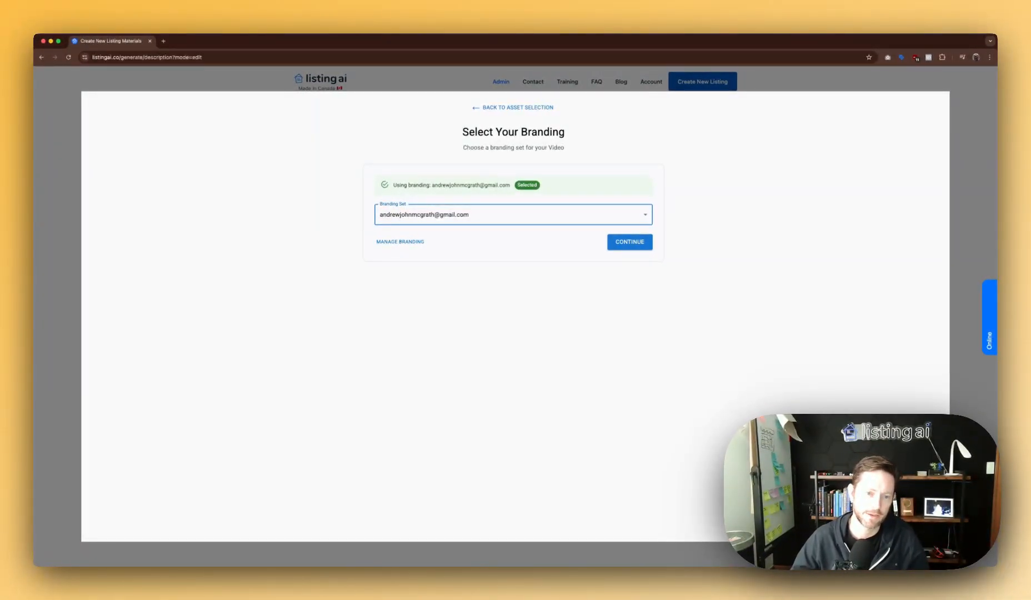
click(639, 250)
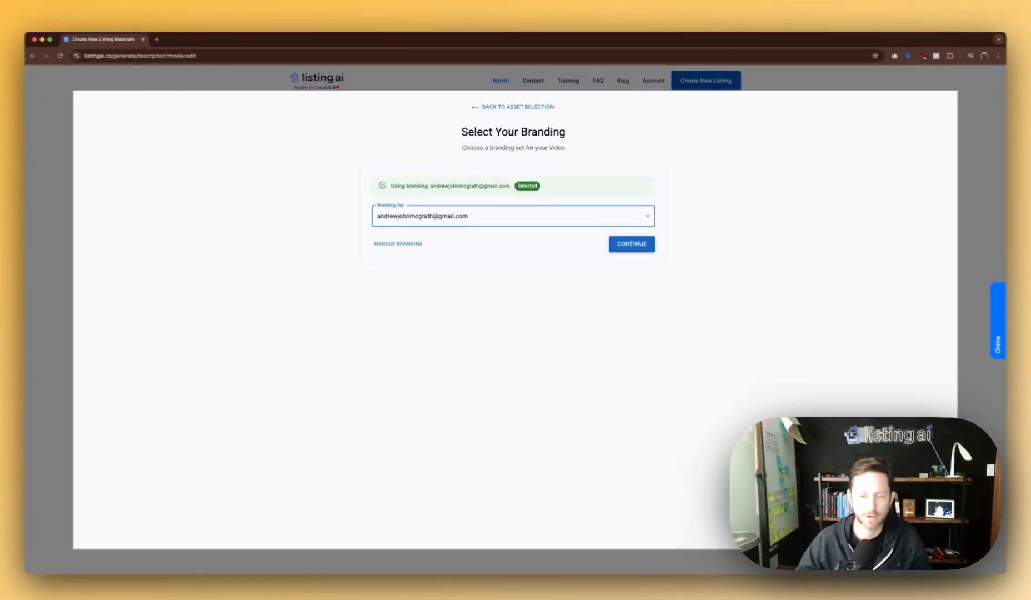
click(395, 209)
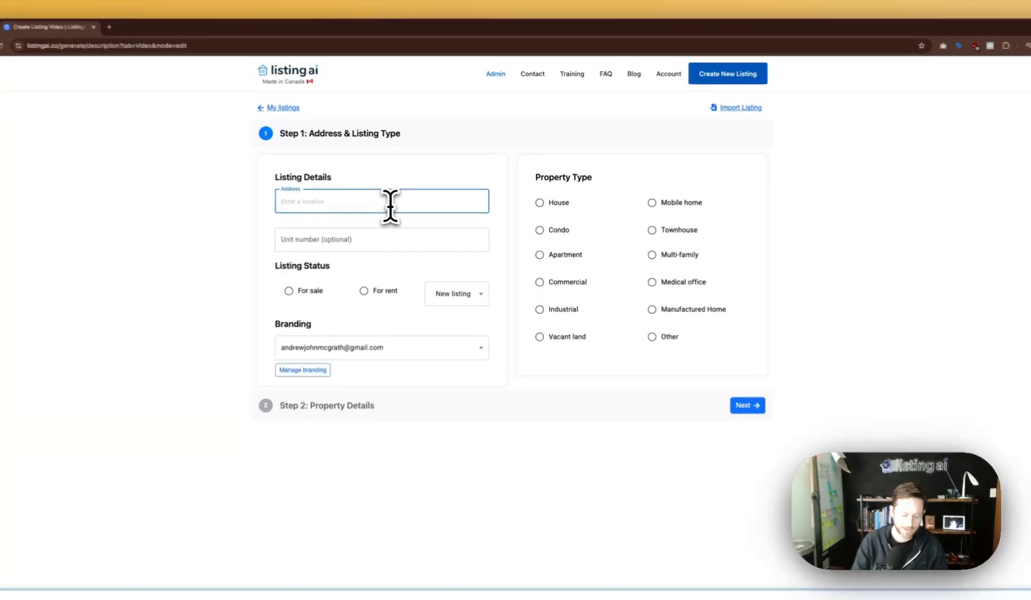
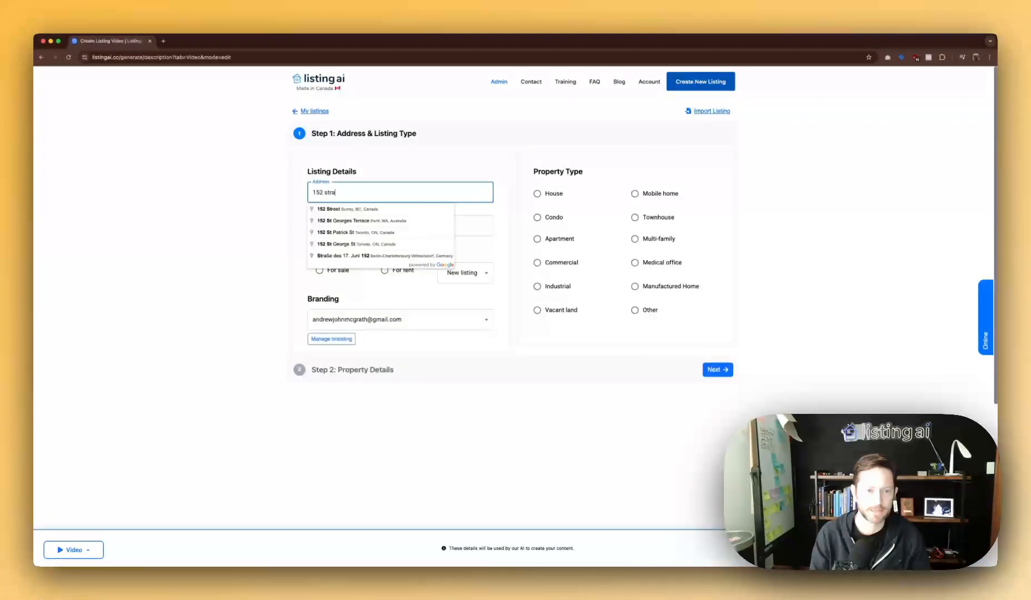
Enter the property address, correcting a typo, and accept the suggested full address.
key(super+a)
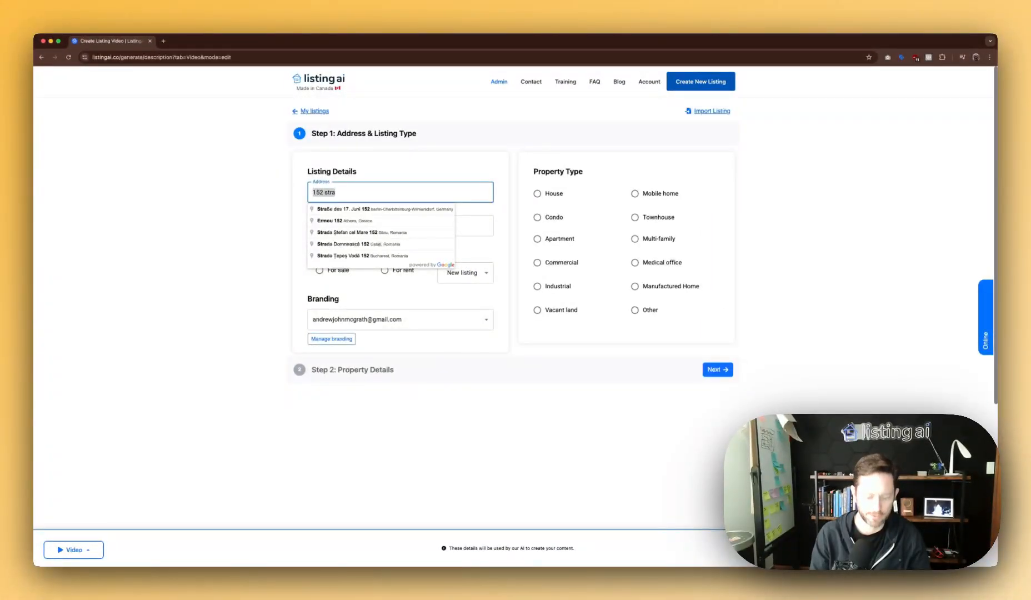
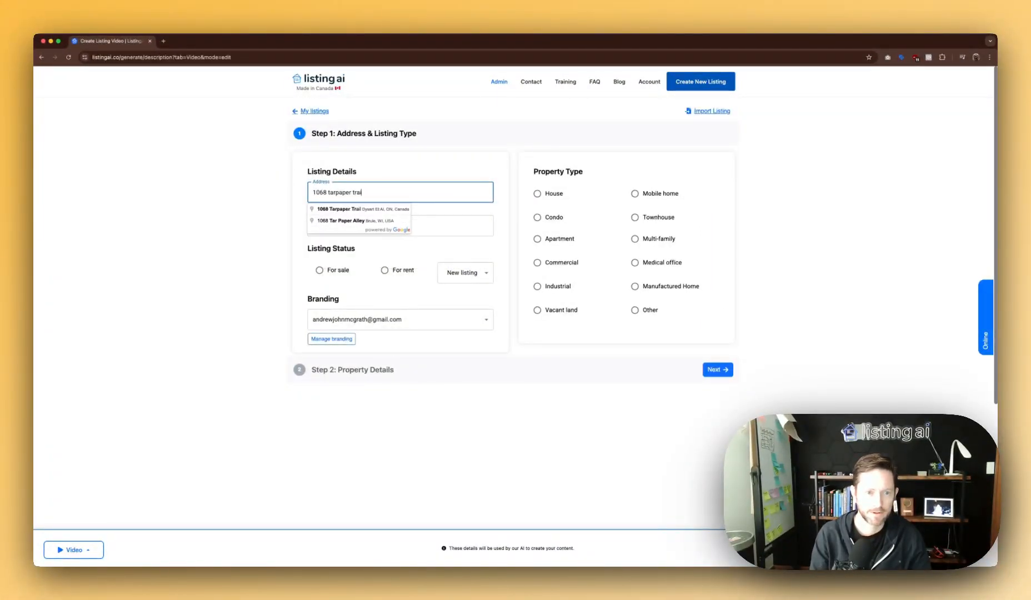
click(399, 209)
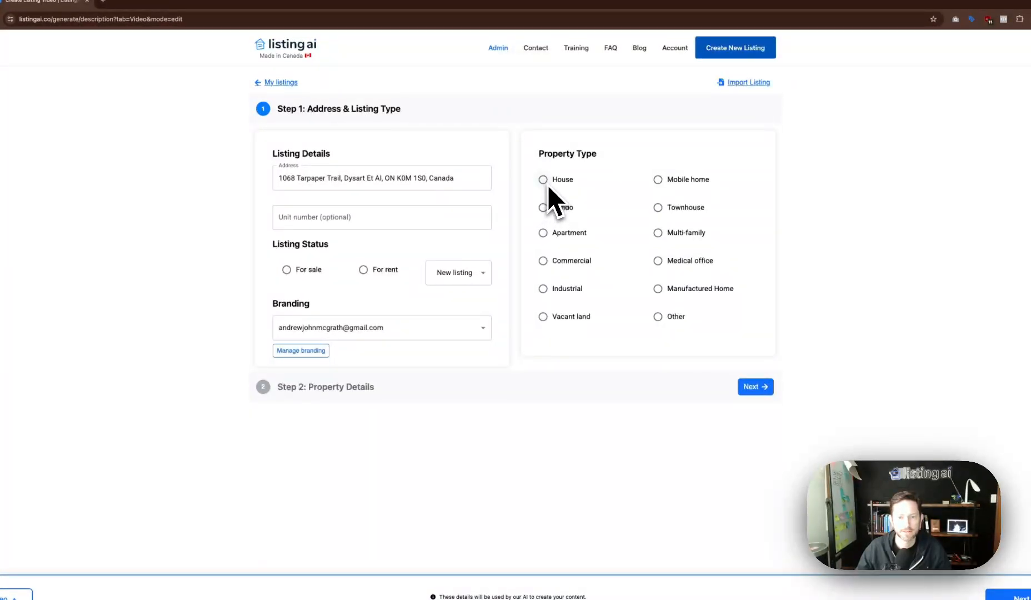
Set property type Cottage, For sale, status Coming soon, and advance to Step 2.
click(670, 321)
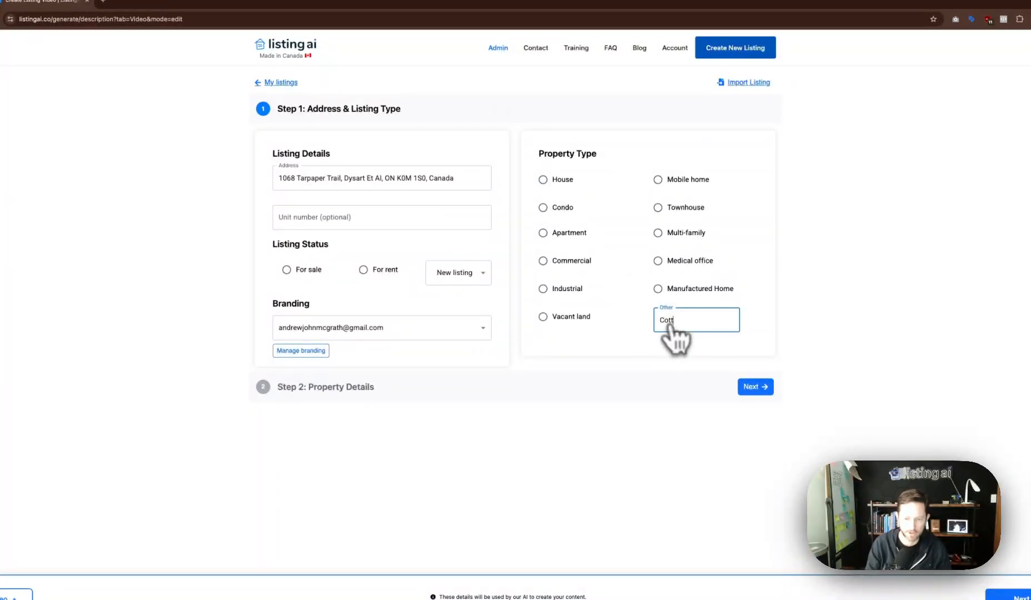
click(286, 269)
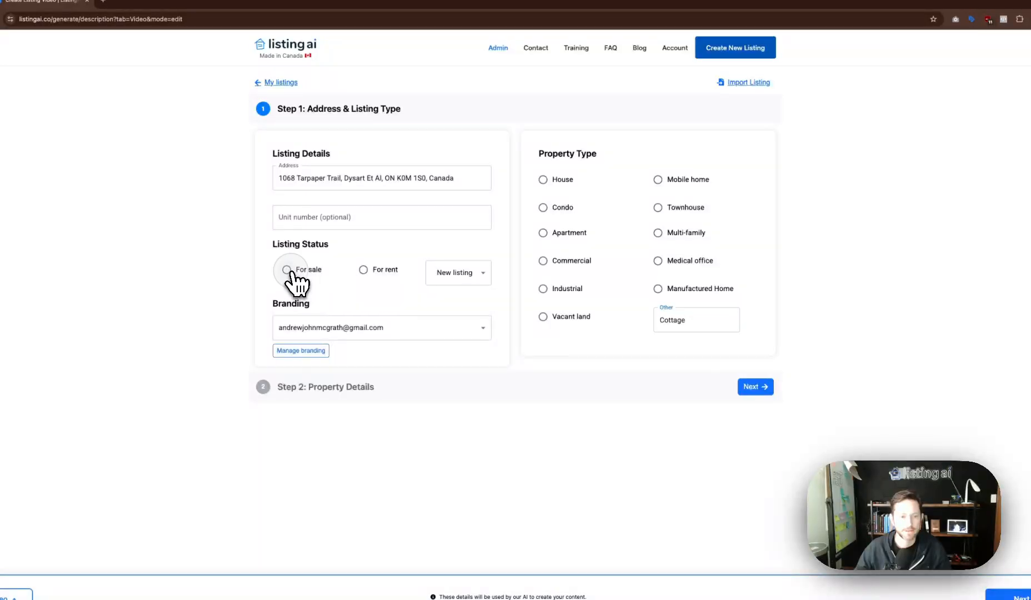
click(452, 274)
click(464, 295)
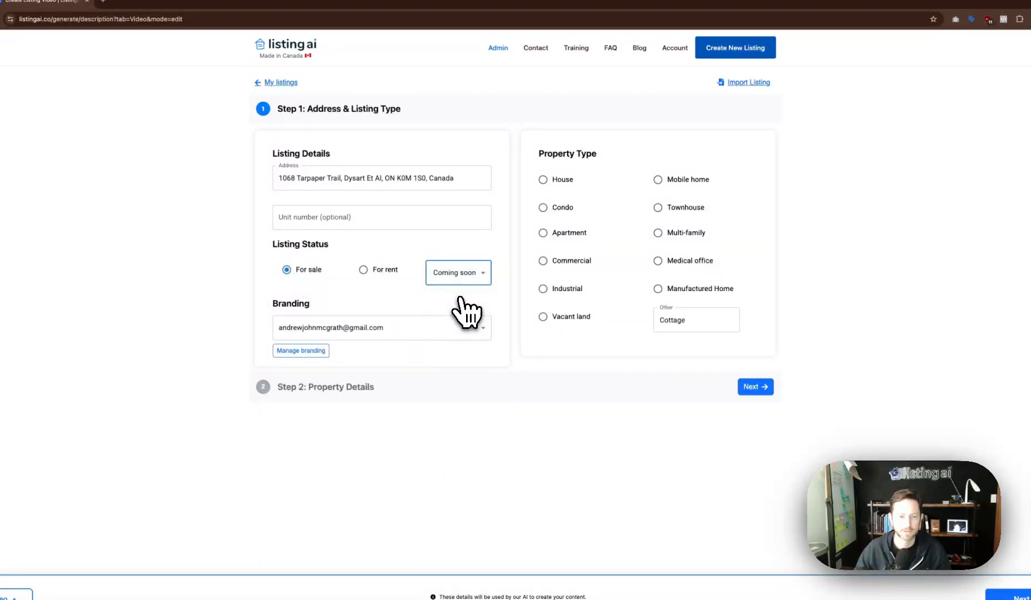
click(753, 387)
click(378, 161)
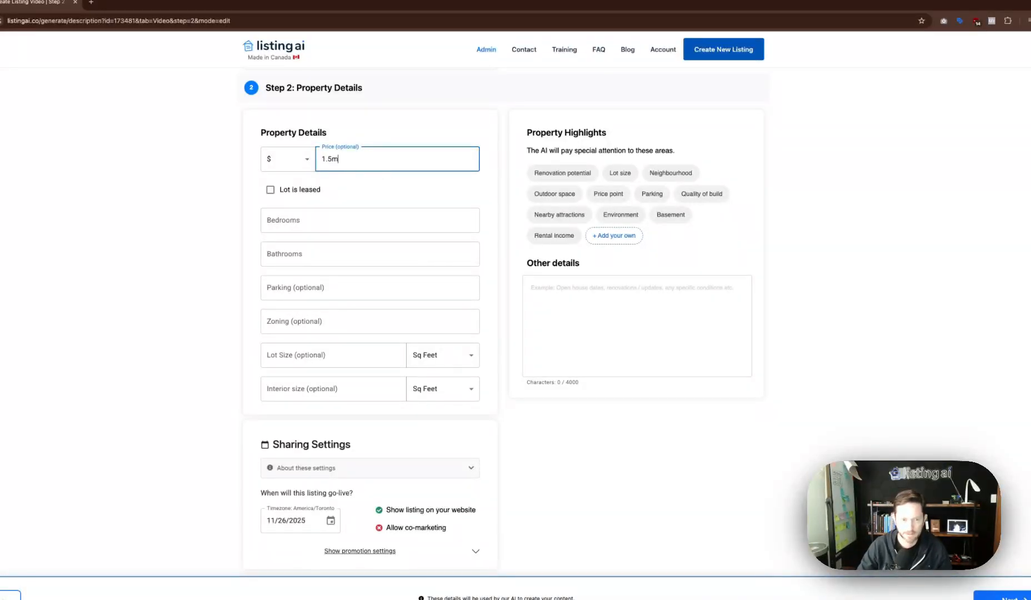
Enter price 1.5m, 4 bedrooms, 3 bathrooms, Rural zoning and lot size 50.
text(1.5m)
click(356, 217)
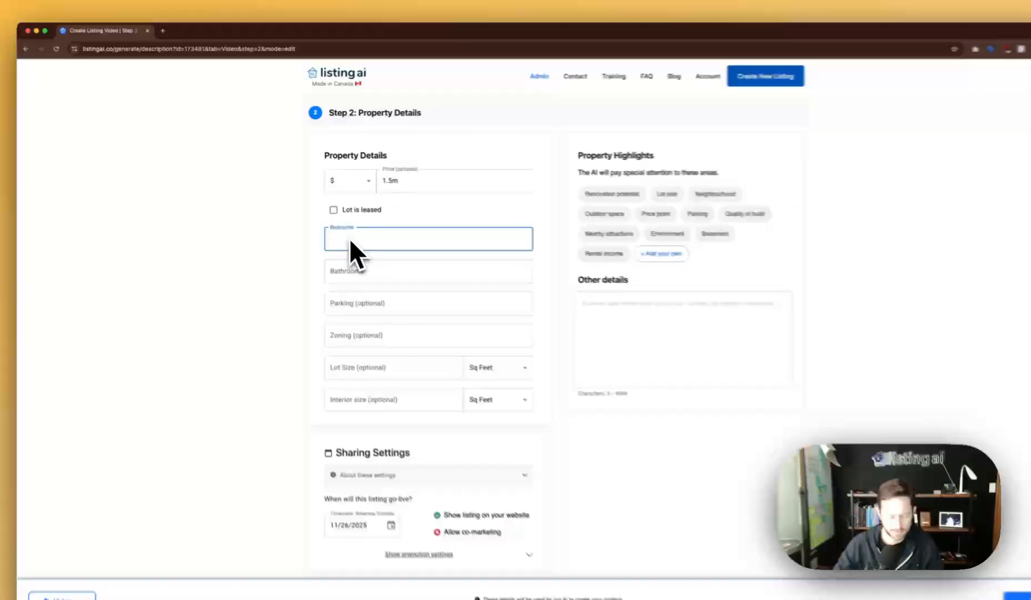
text(4)
key(Tab)
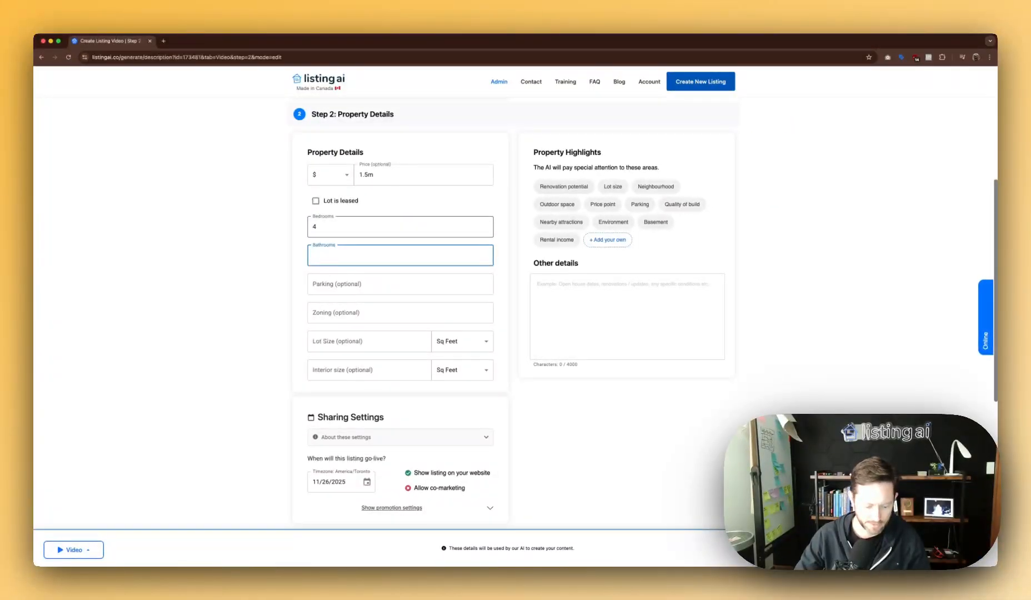
text(3)
key(Tab)
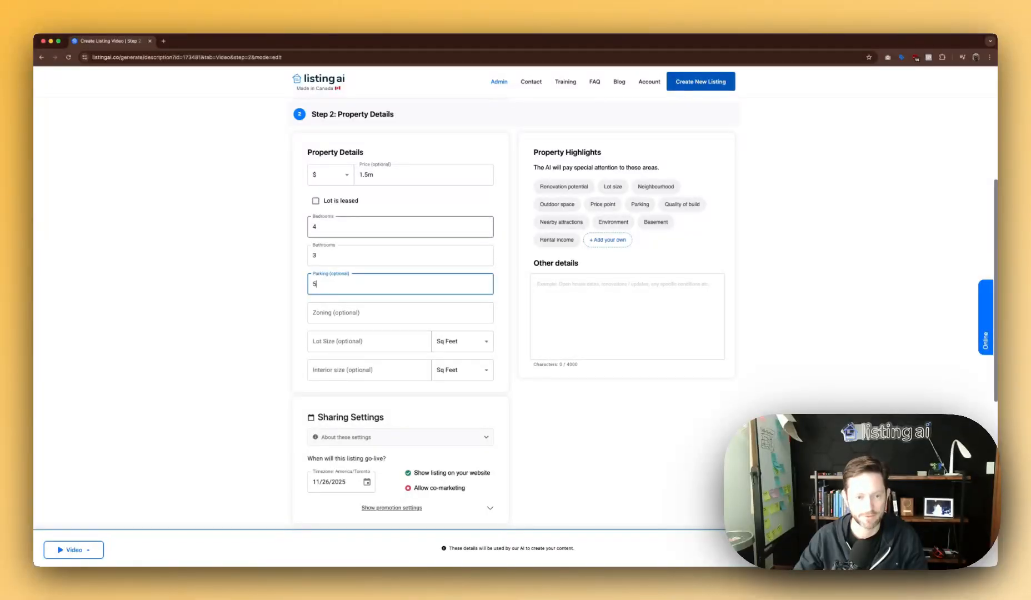
key(Tab)
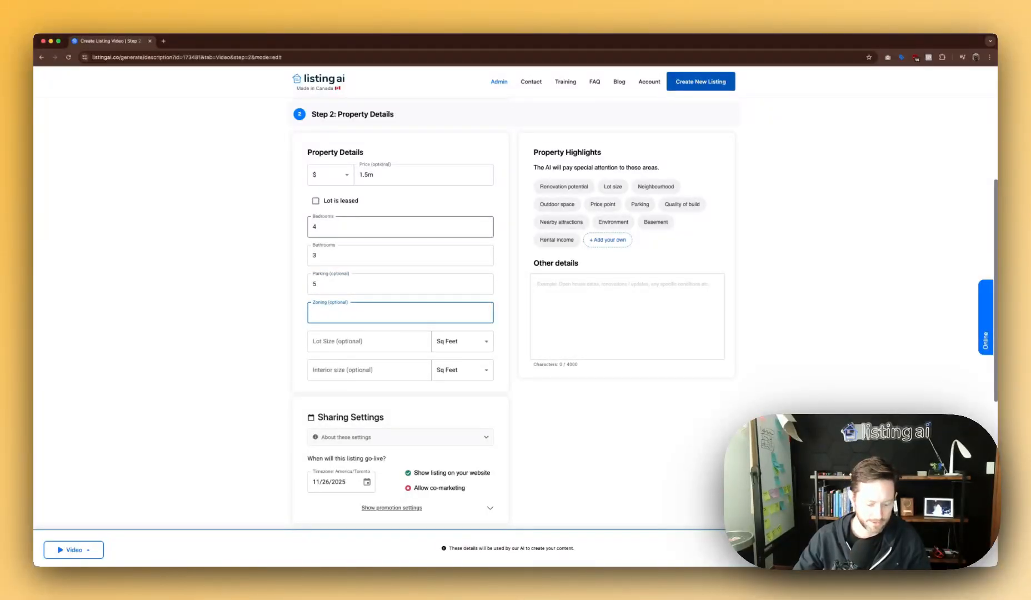
text(Rural)
key(Tab)
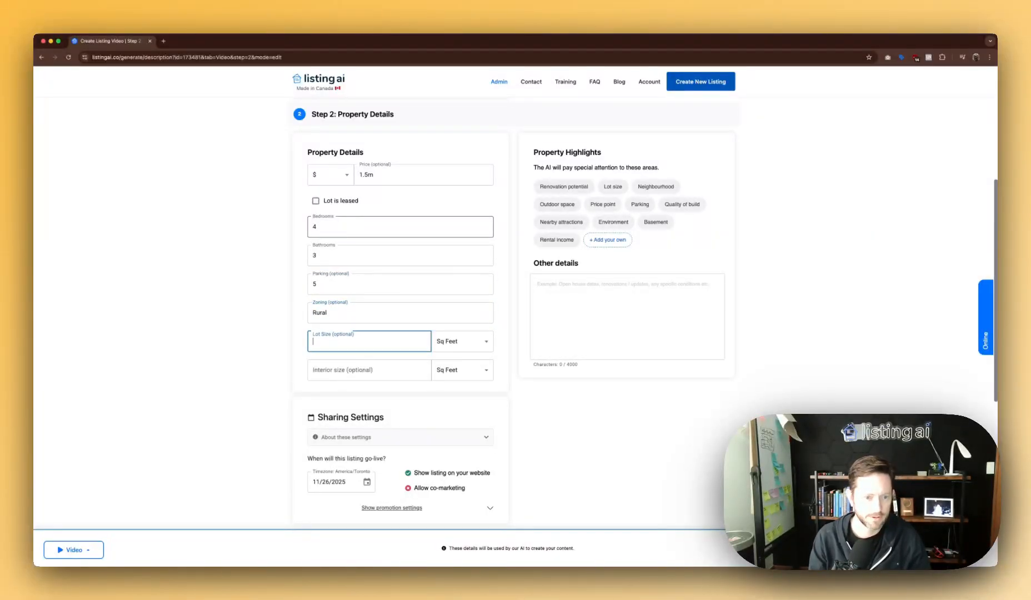
text(50)
key(Tab)
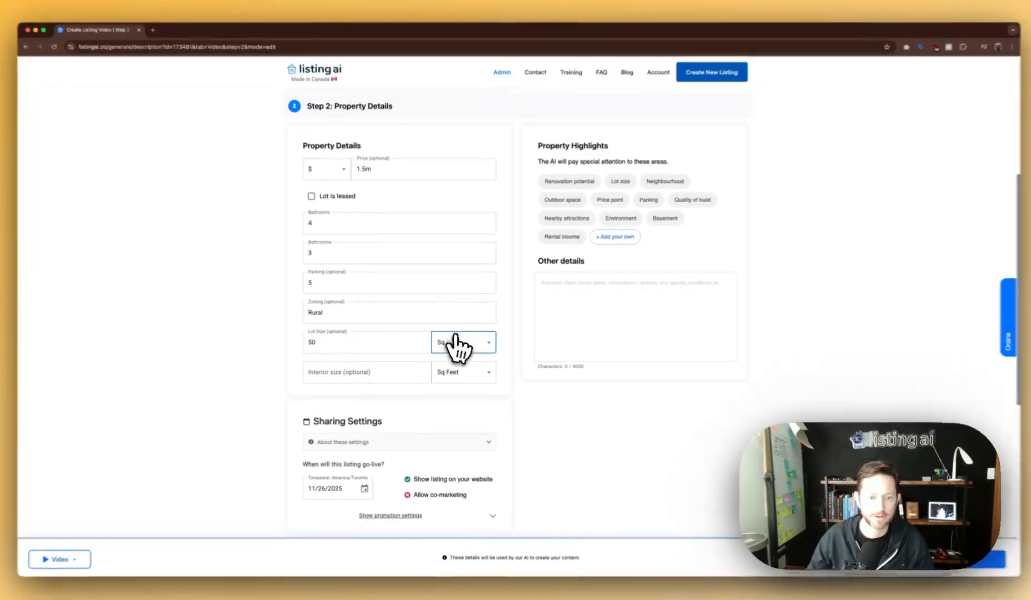
Measure the lot in Acres, and fill in 2500 sq ft interior and parking 5.
click(464, 341)
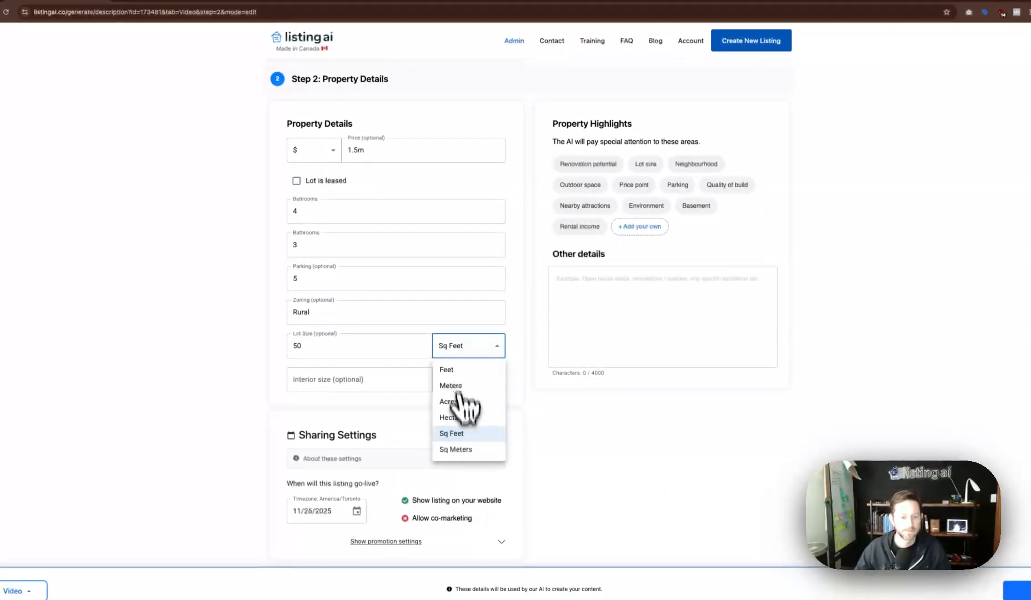
click(465, 402)
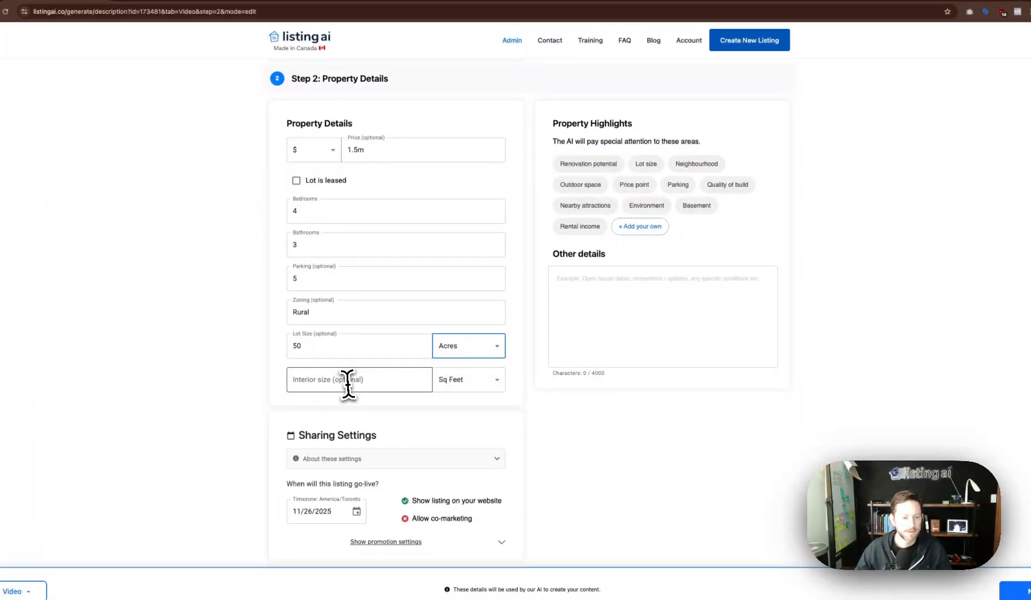
click(346, 382)
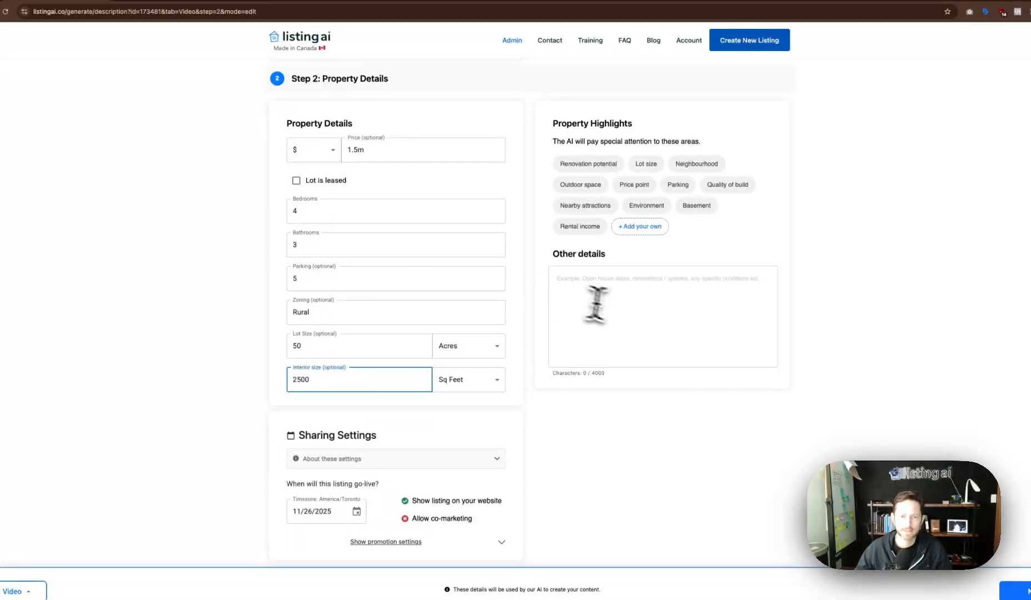
click(629, 310)
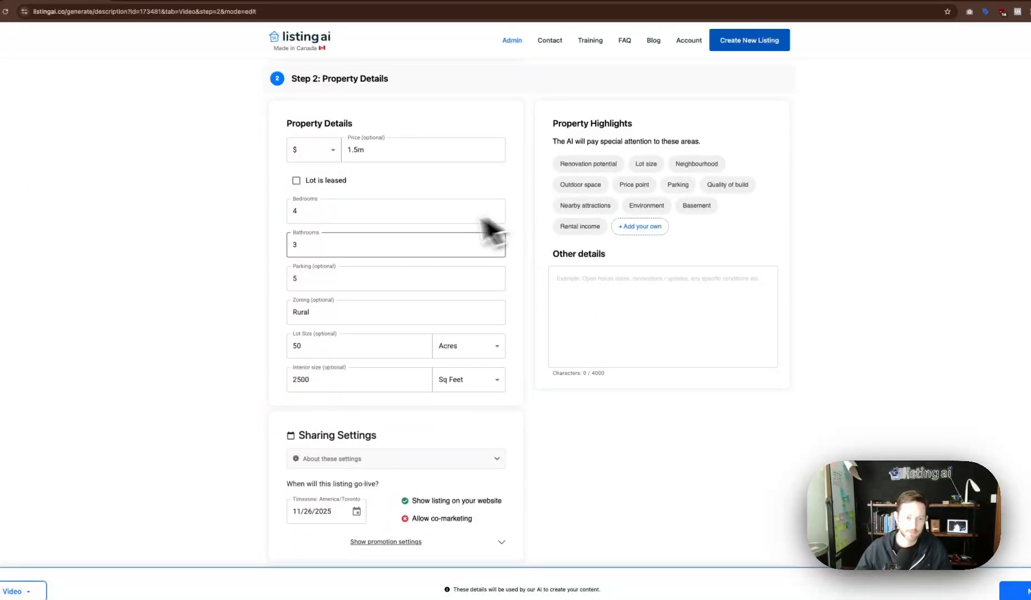
click(345, 341)
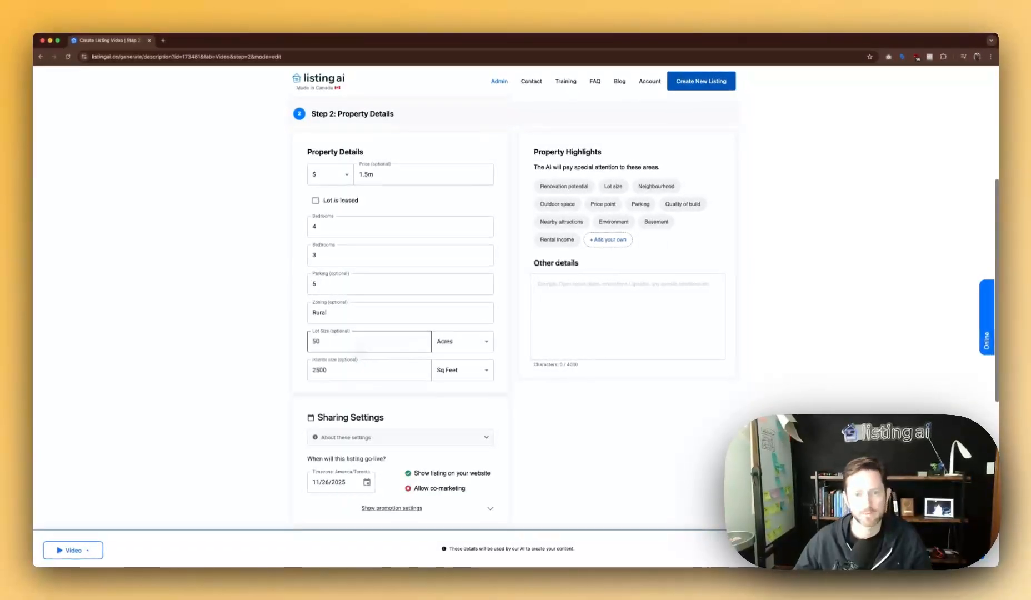
click(385, 247)
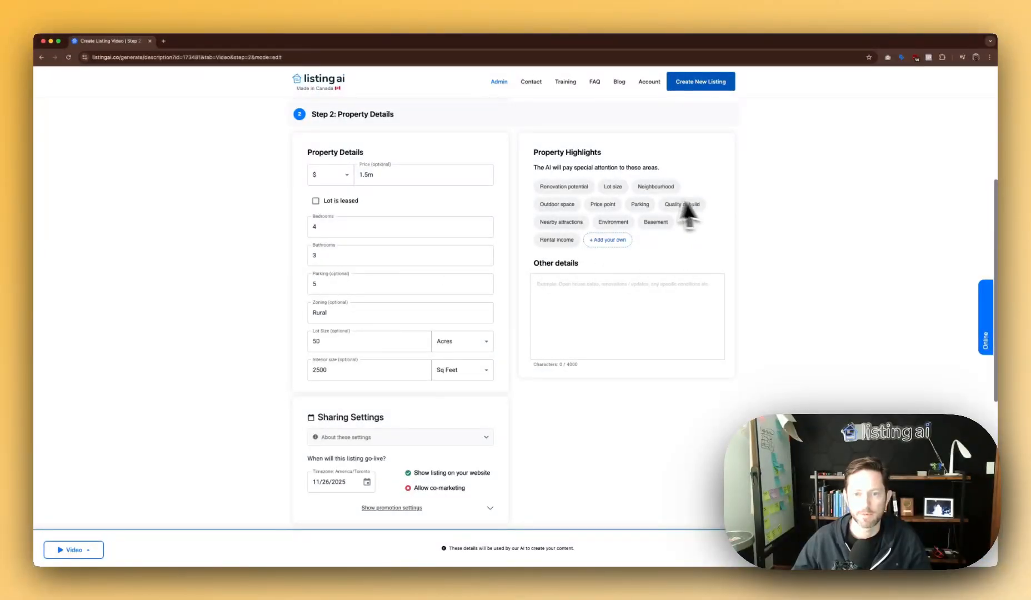
key(Tab)
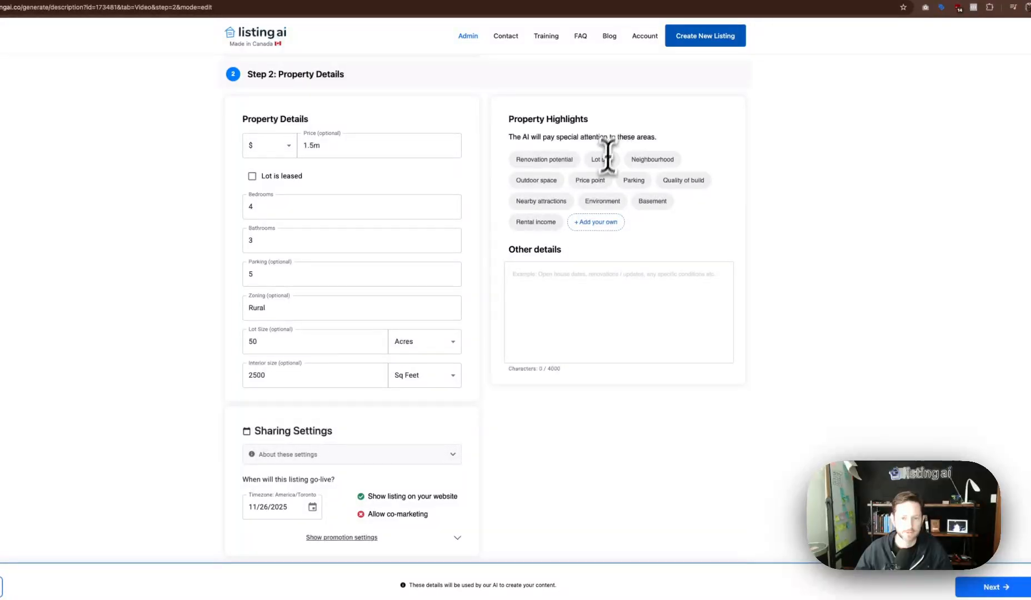
scroll(556, 476, down, 1)
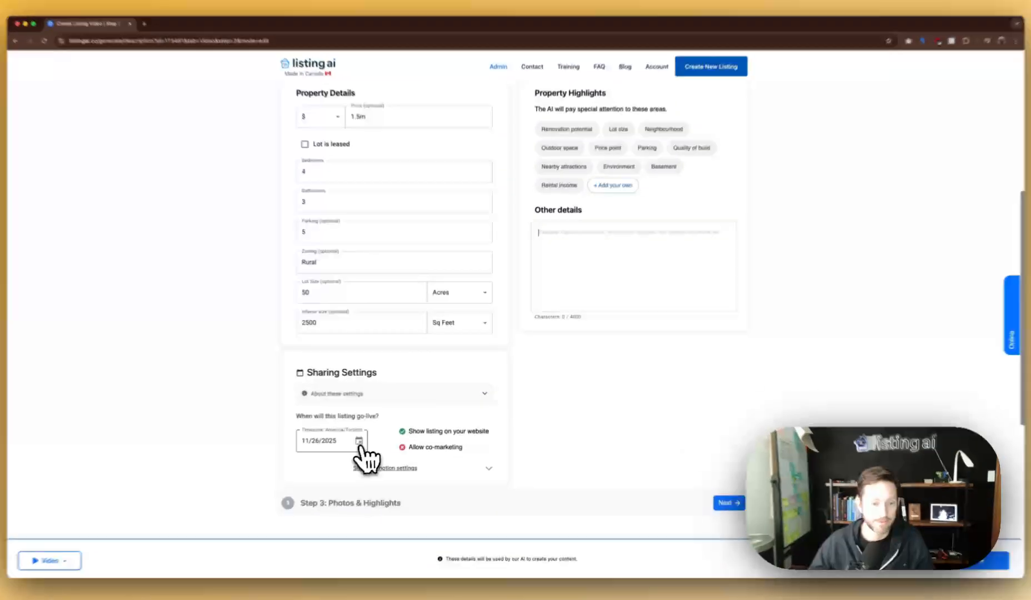
Set the listing's go-live date to December 1, 2025.
click(366, 436)
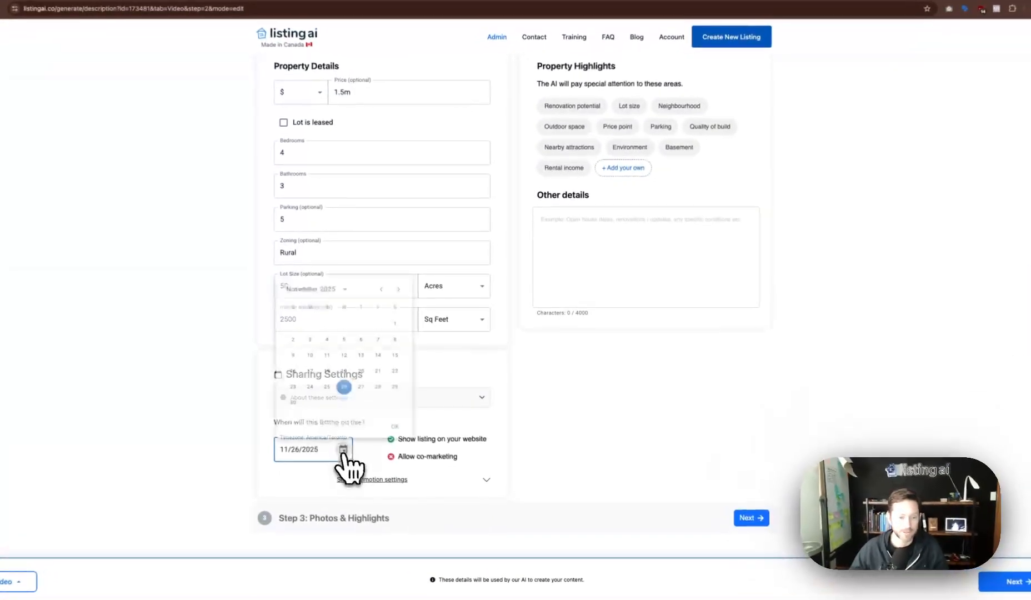
click(399, 279)
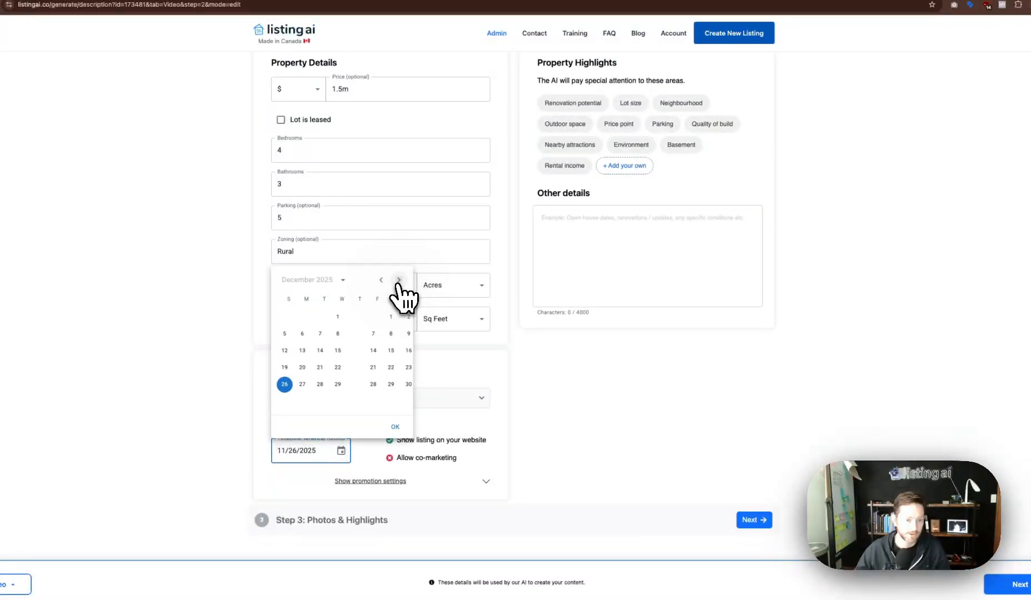
click(306, 316)
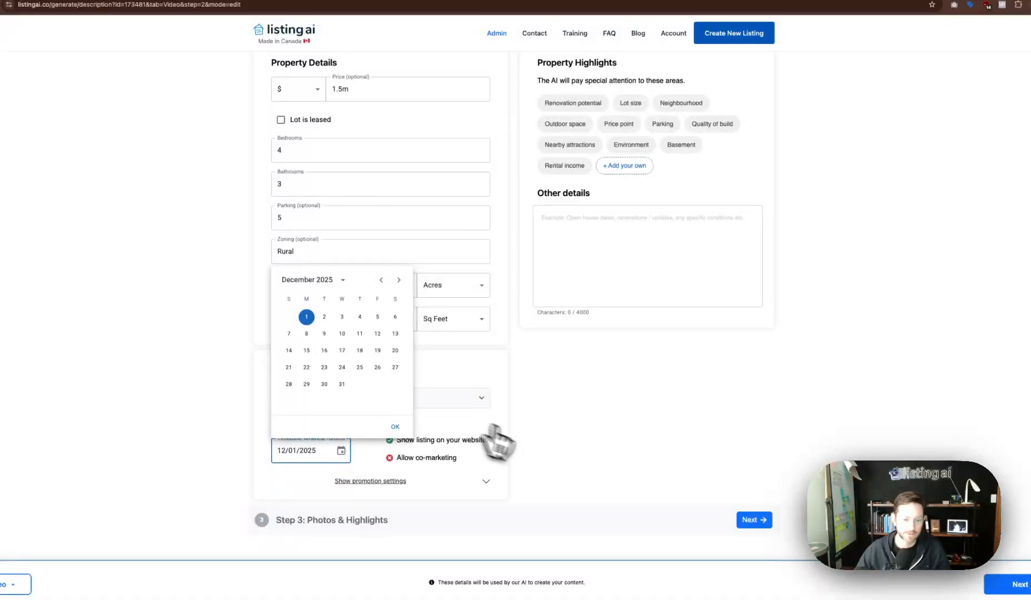
click(533, 442)
Turn off Show listing on your website and proceed to Photos & Highlights.
click(414, 482)
scroll(405, 499, down, 3)
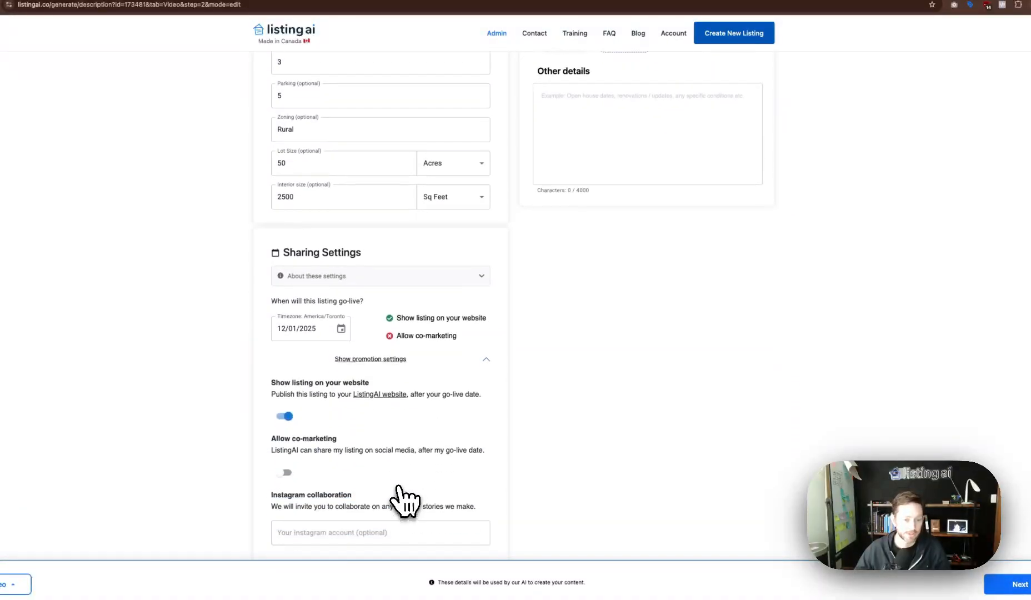
click(285, 410)
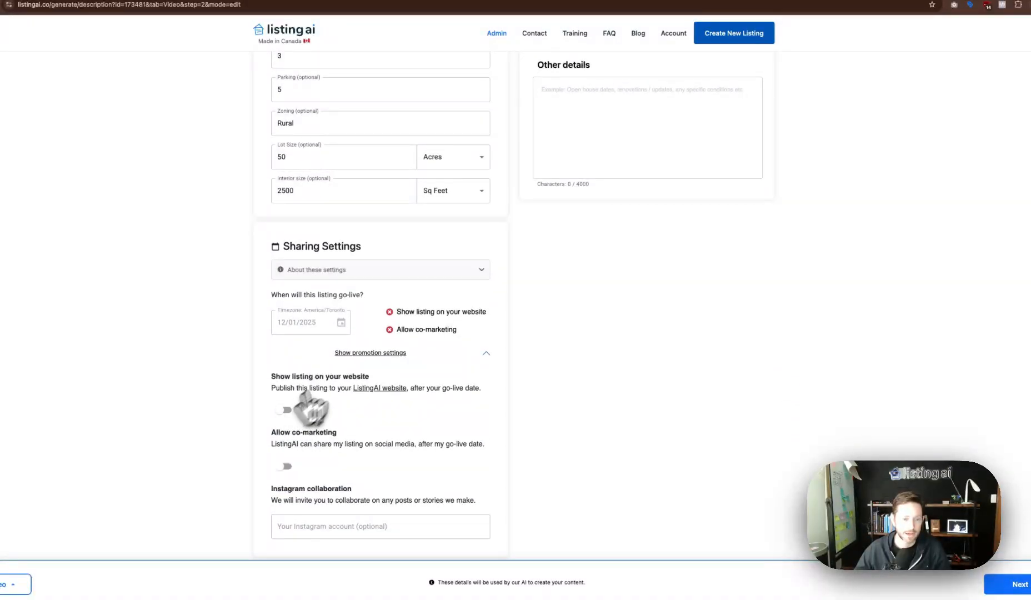
click(380, 353)
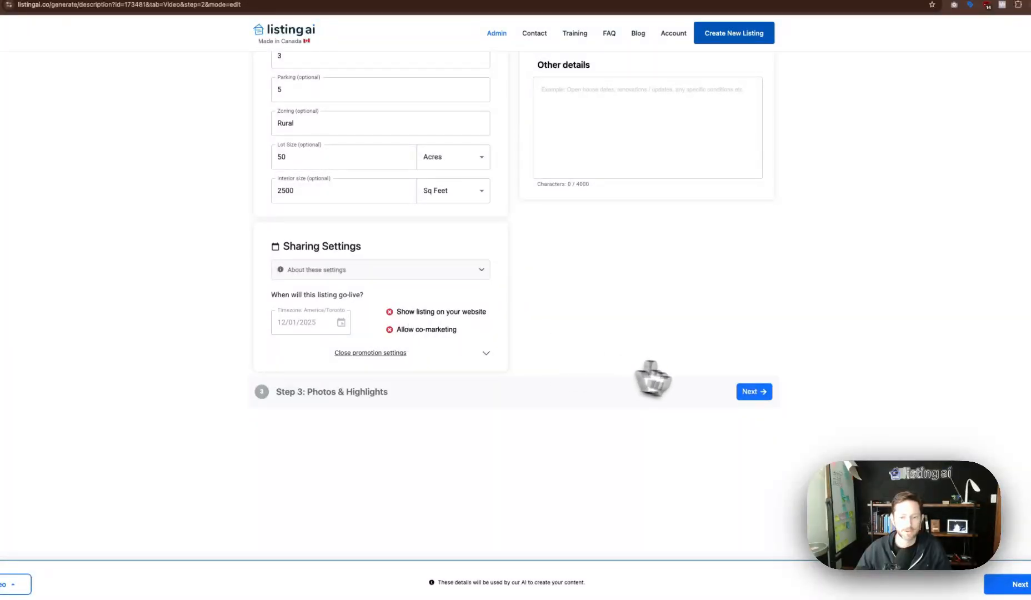
click(753, 392)
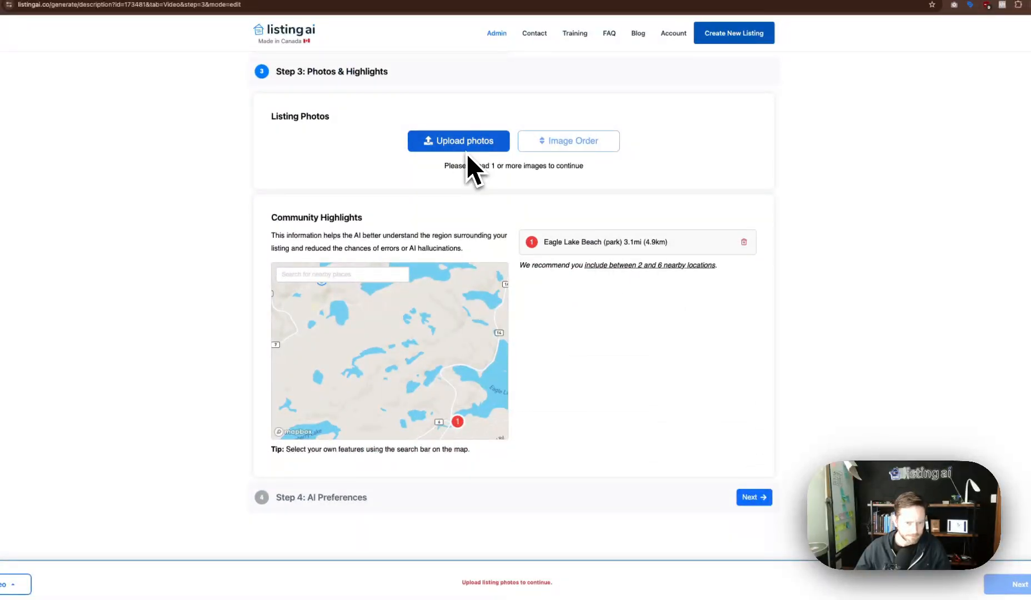
Upload all seven images from the Desktop 'cottage' folder as listing photos.
click(465, 146)
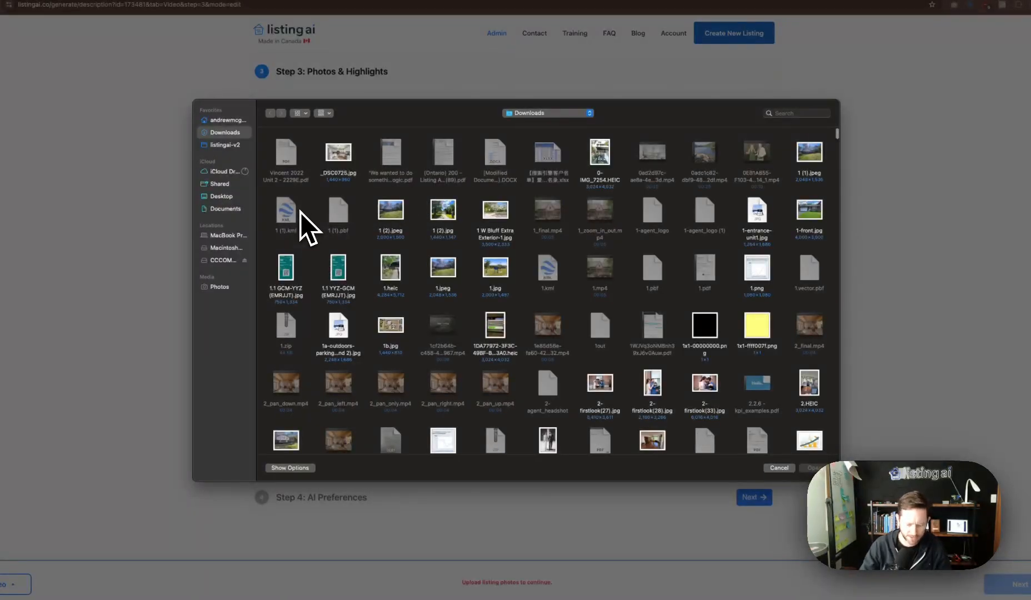
text(cottage)
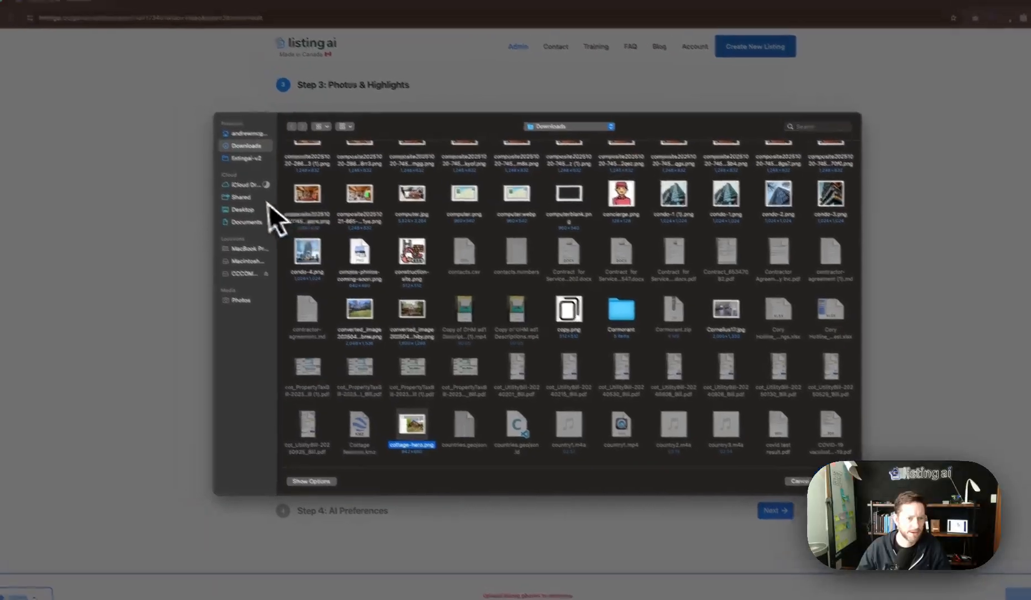
click(221, 196)
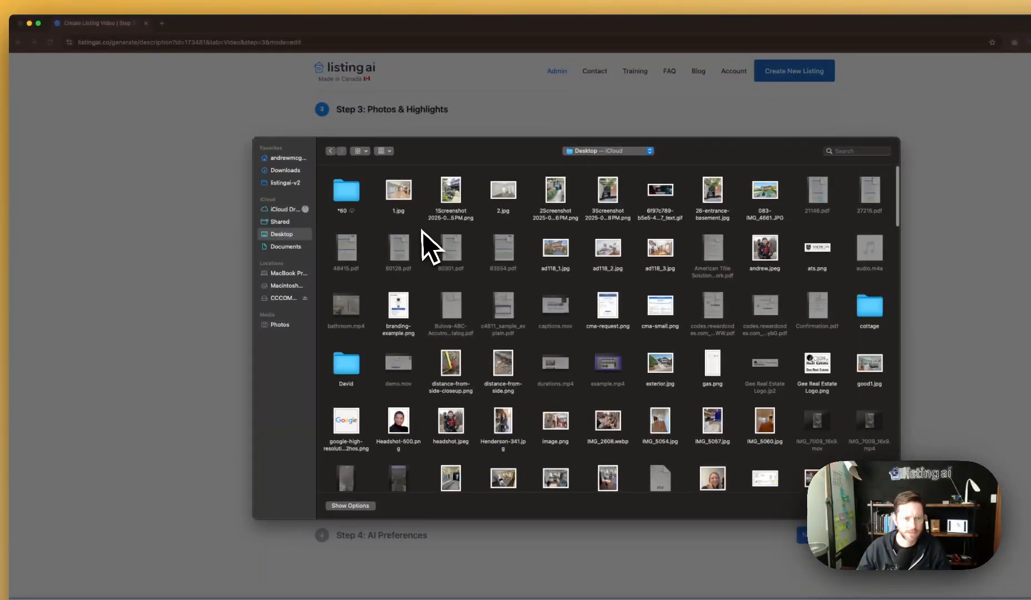
text(cottage)
key(Return)
key(super+a)
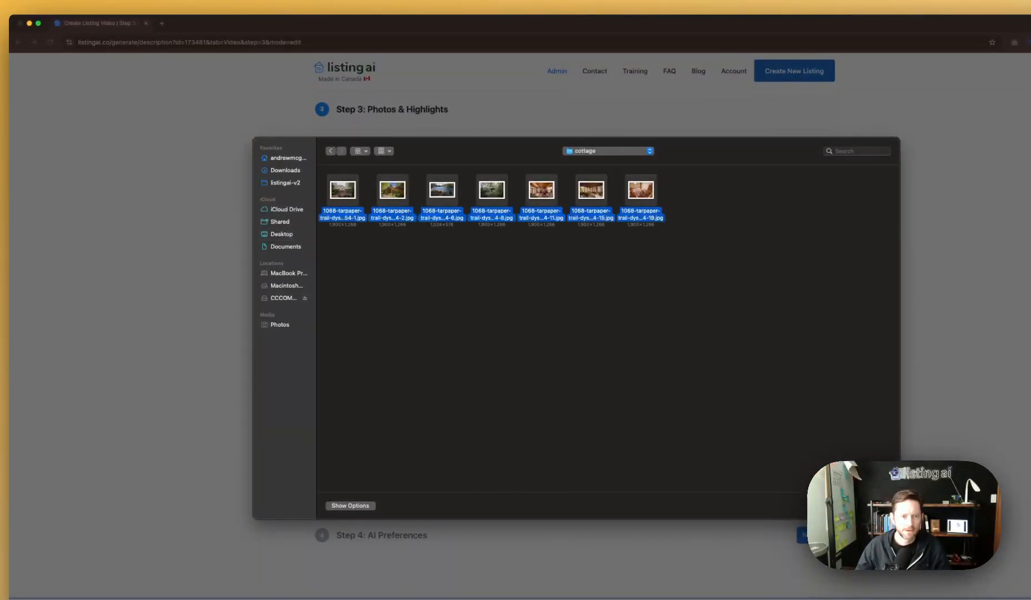
key(Return)
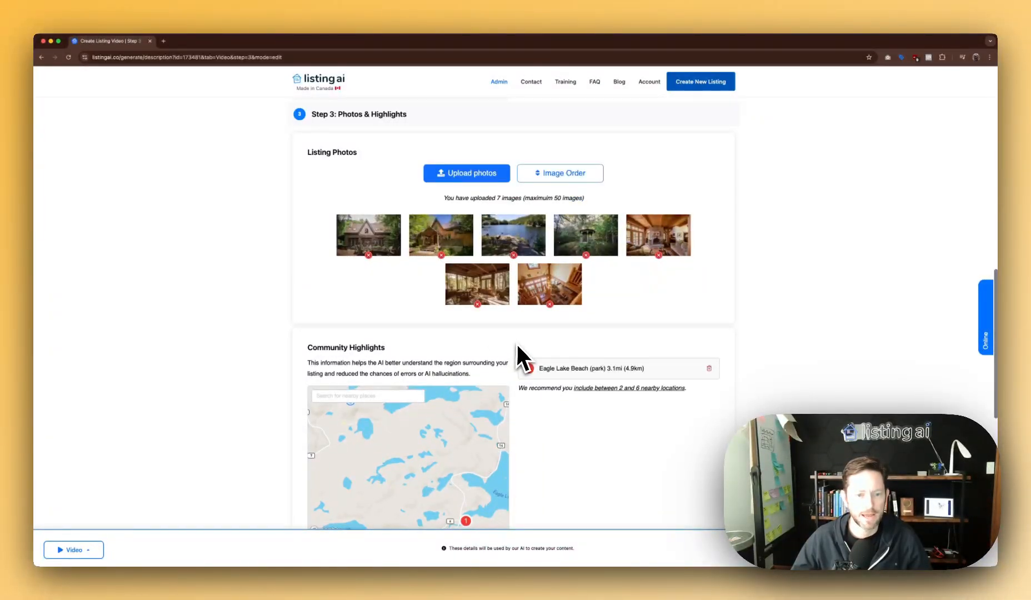
scroll(558, 374, down, 3)
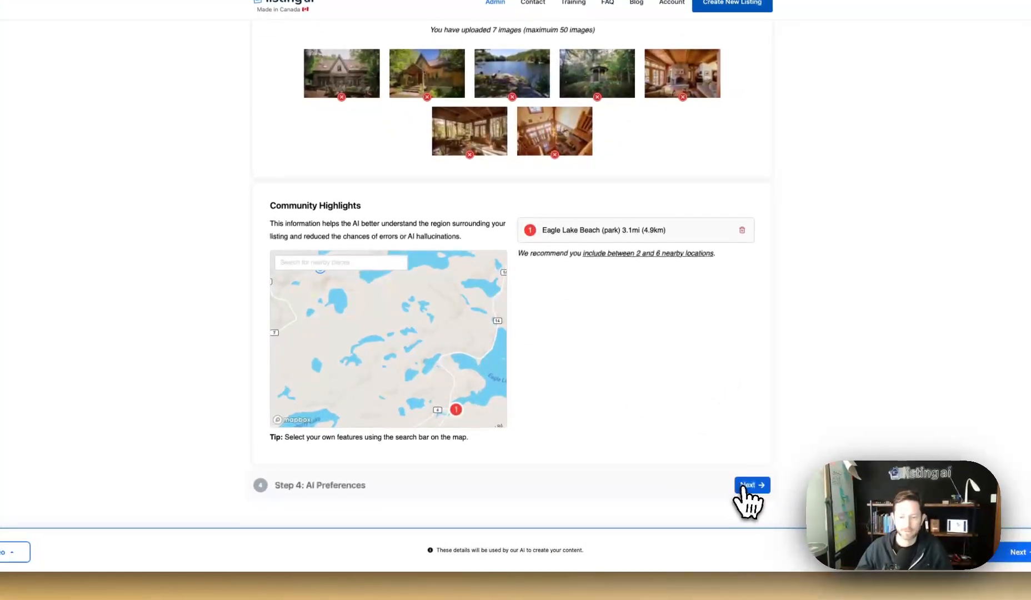
Mark the first, second, fourth, fifth and sixth photos for Full AI animation.
click(747, 485)
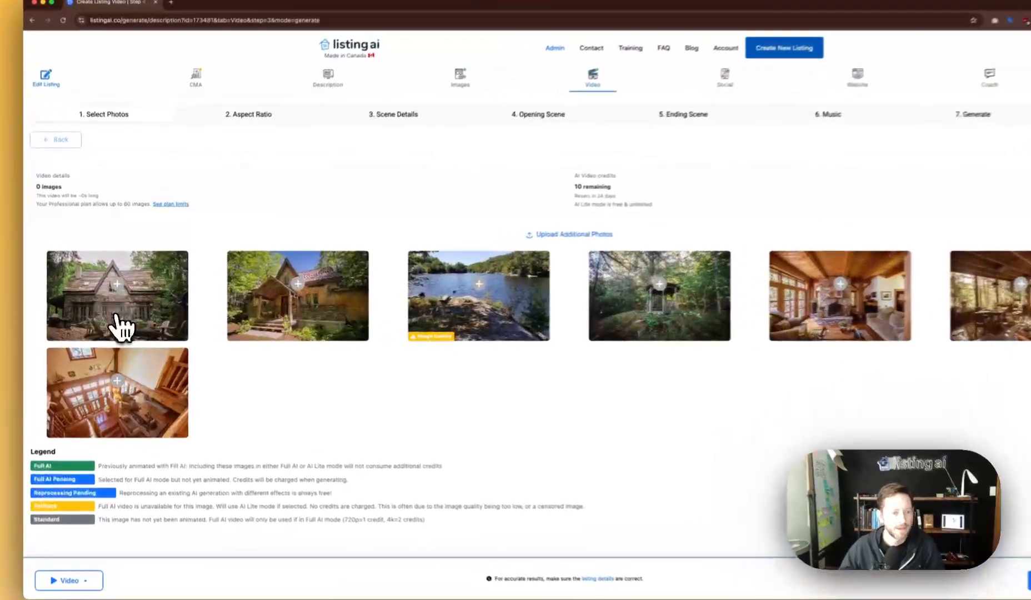
click(131, 325)
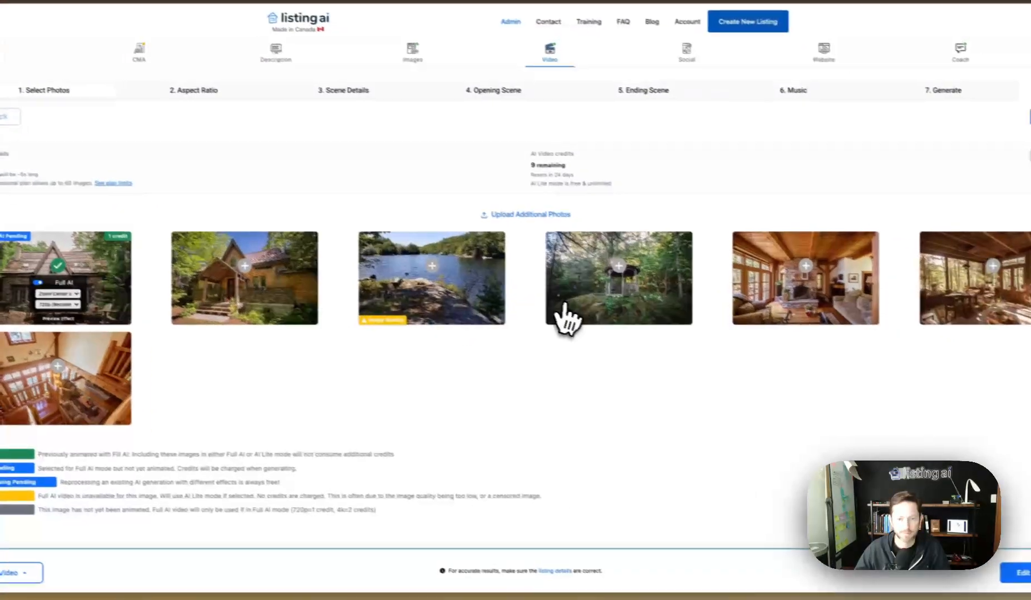
click(566, 306)
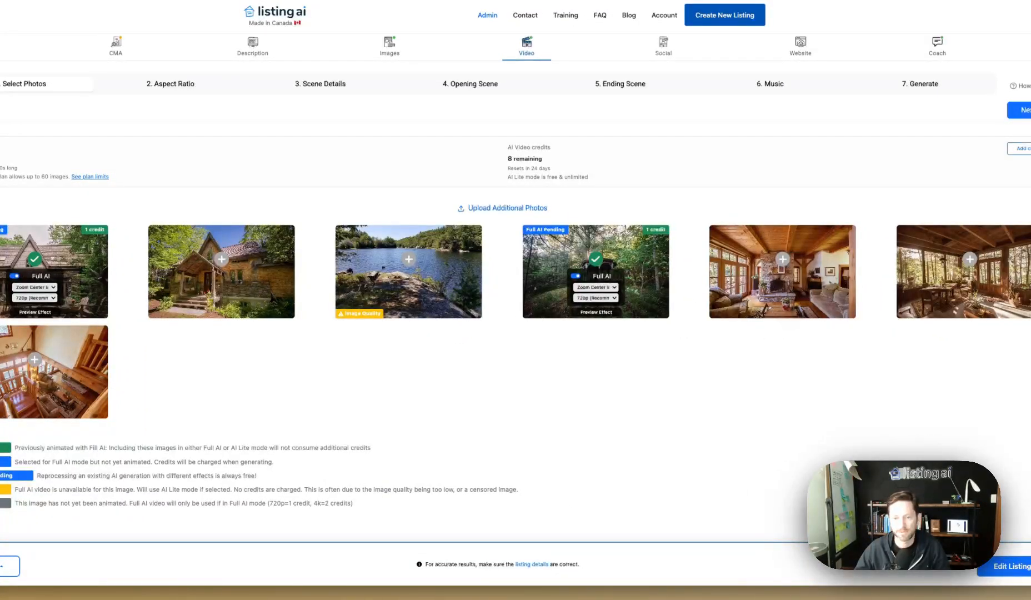
click(783, 302)
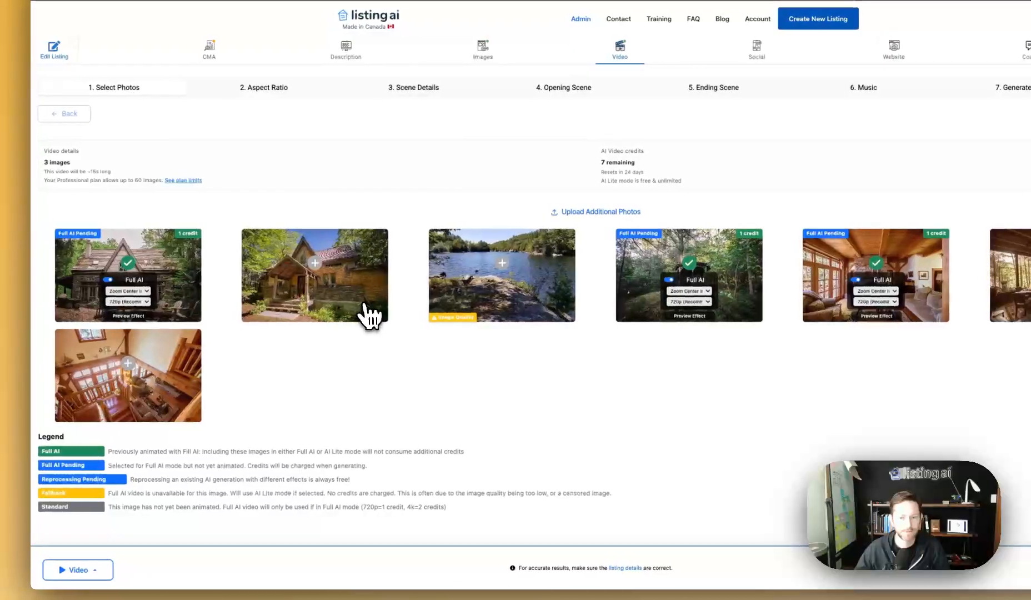
click(356, 314)
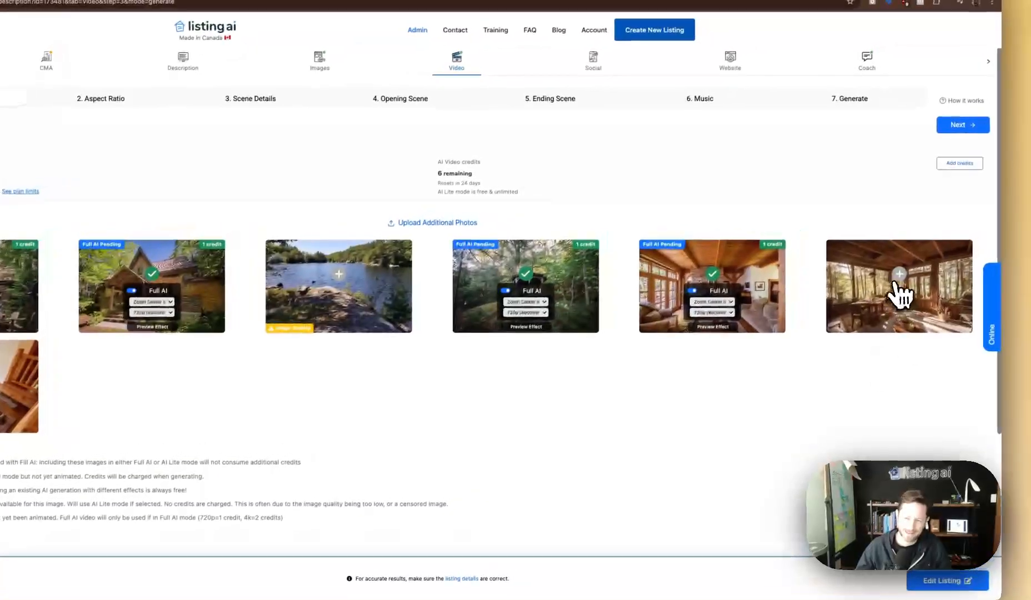
click(925, 275)
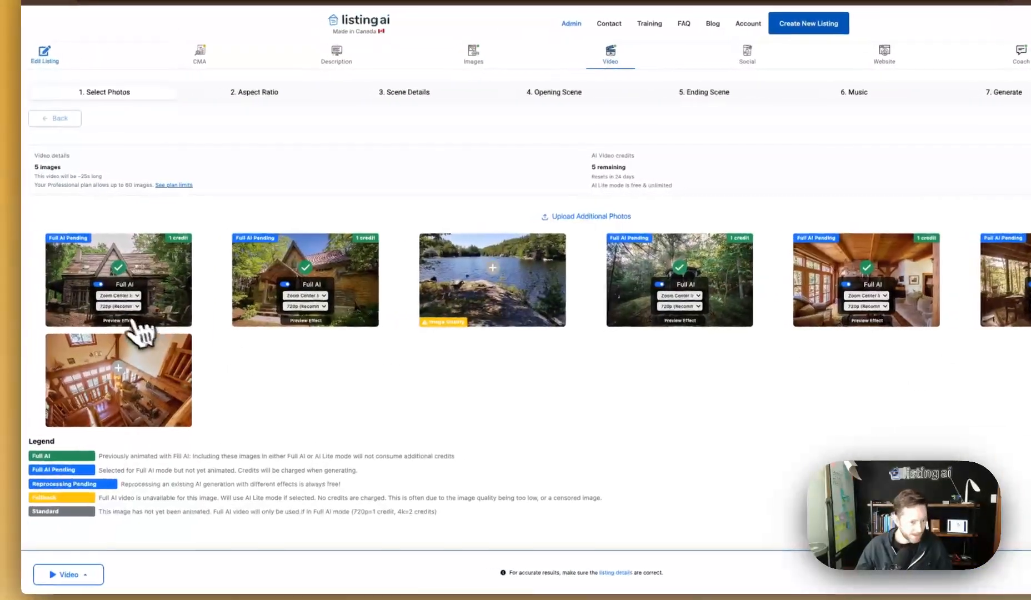
click(107, 296)
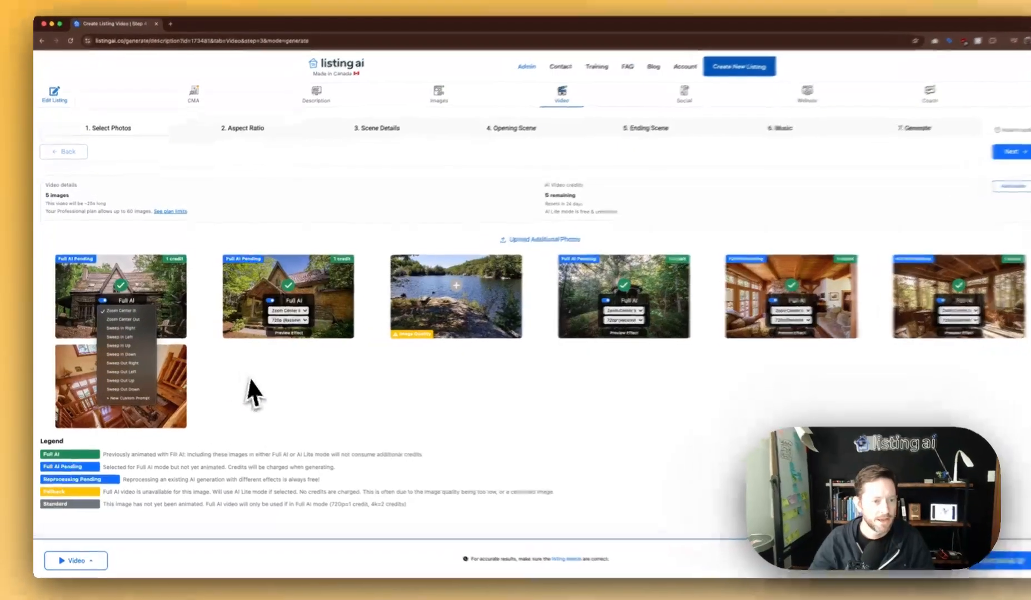
Open the first photo's motion previews and set Motion Mode to Sweep Out Left.
click(235, 374)
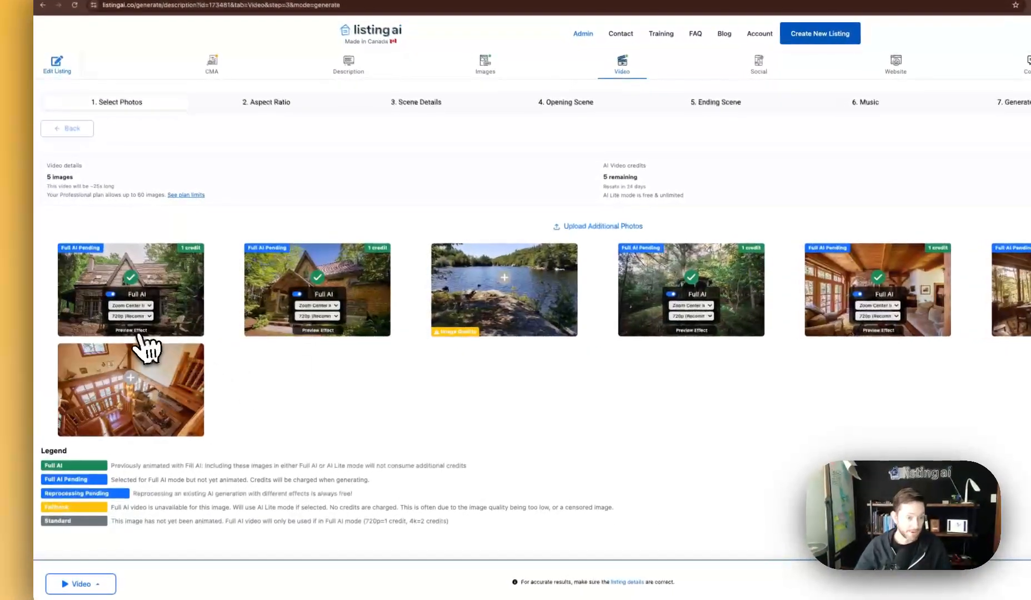
click(139, 330)
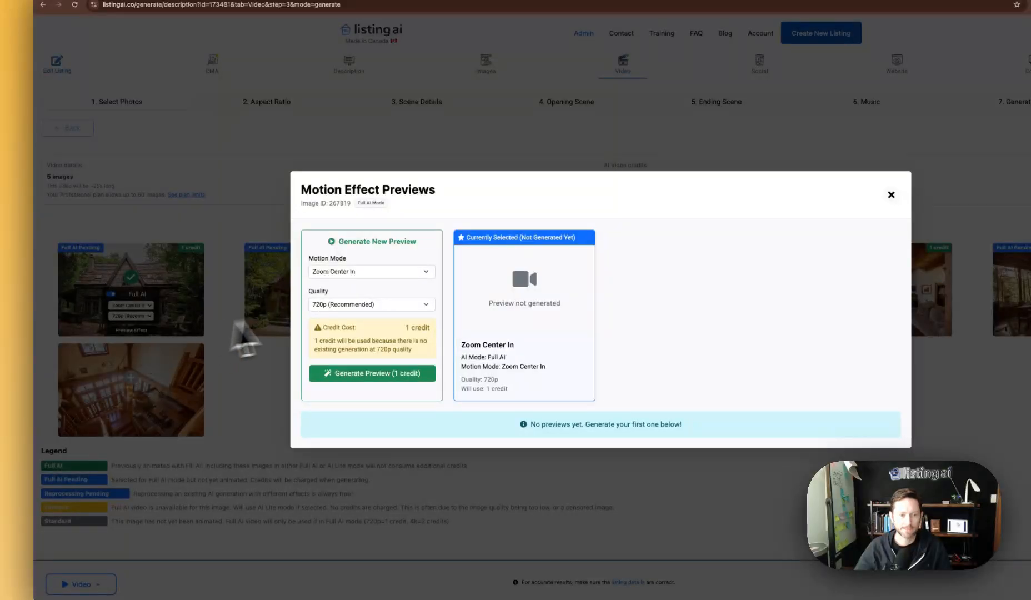
click(347, 272)
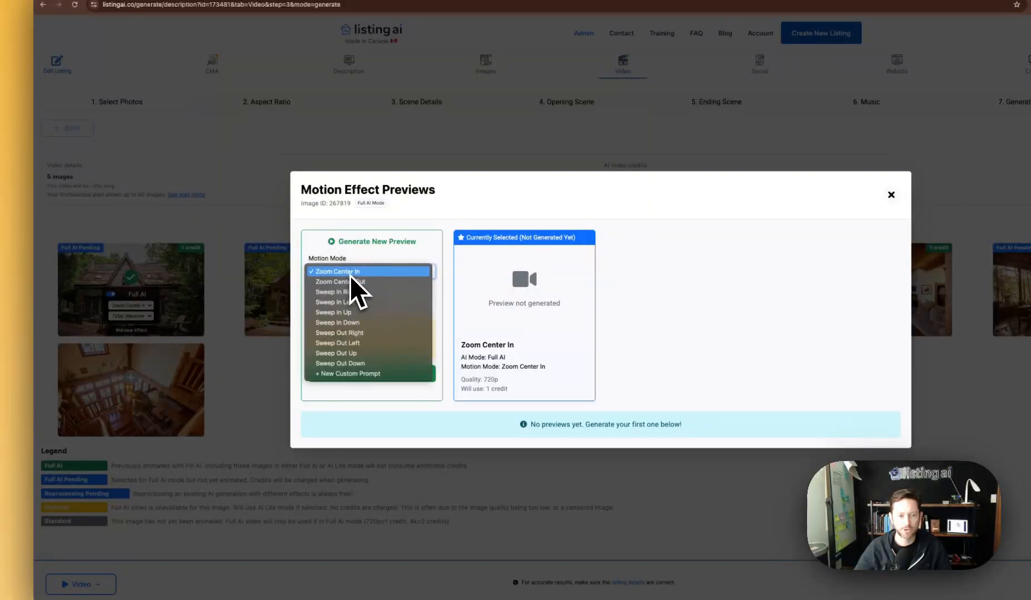
click(359, 303)
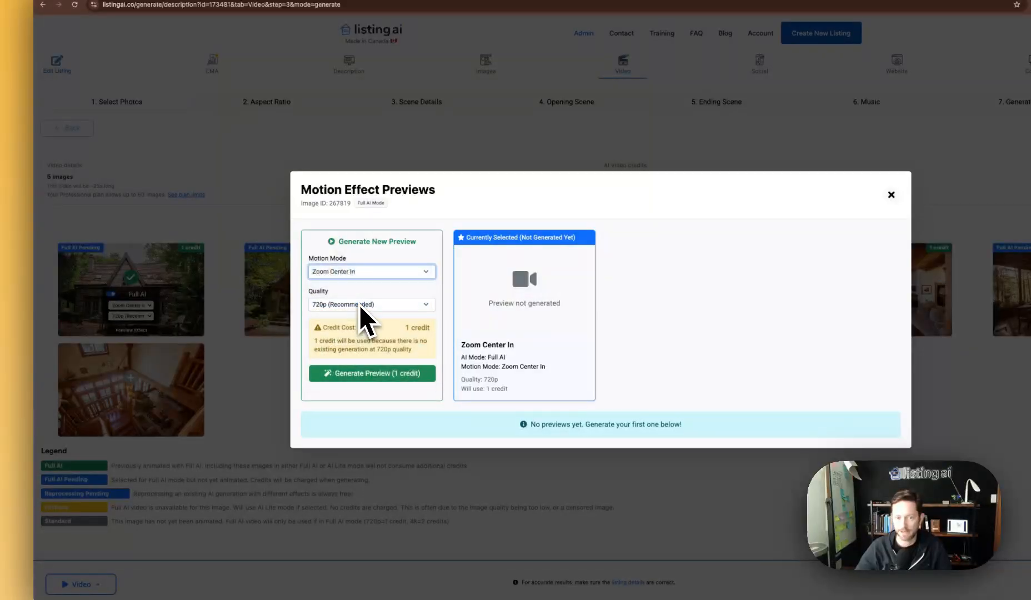
click(360, 278)
click(352, 318)
key(Down)
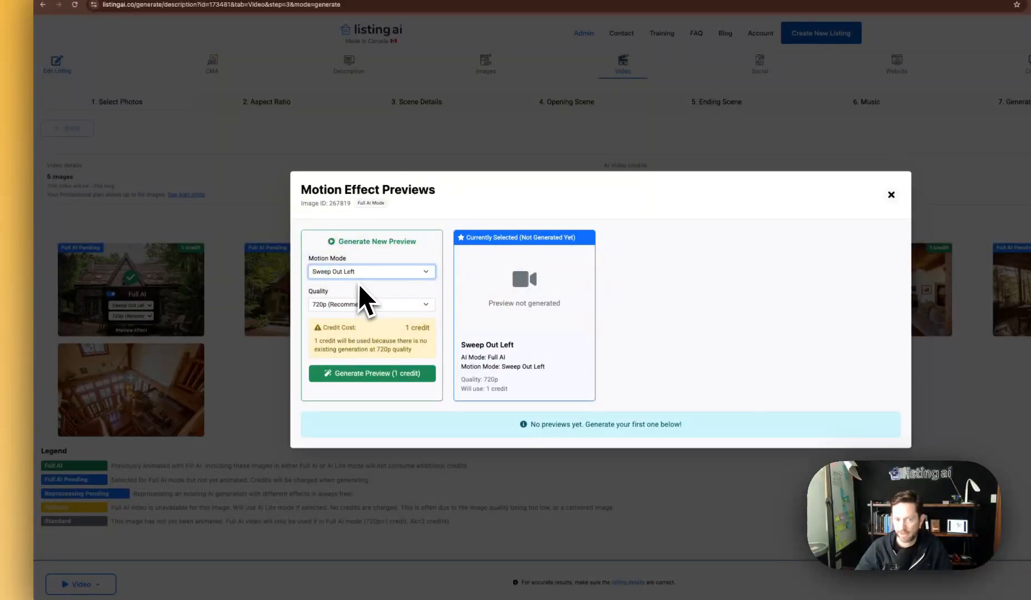
Keep preview quality at 720p and generate the Sweep Out Left preview.
click(346, 302)
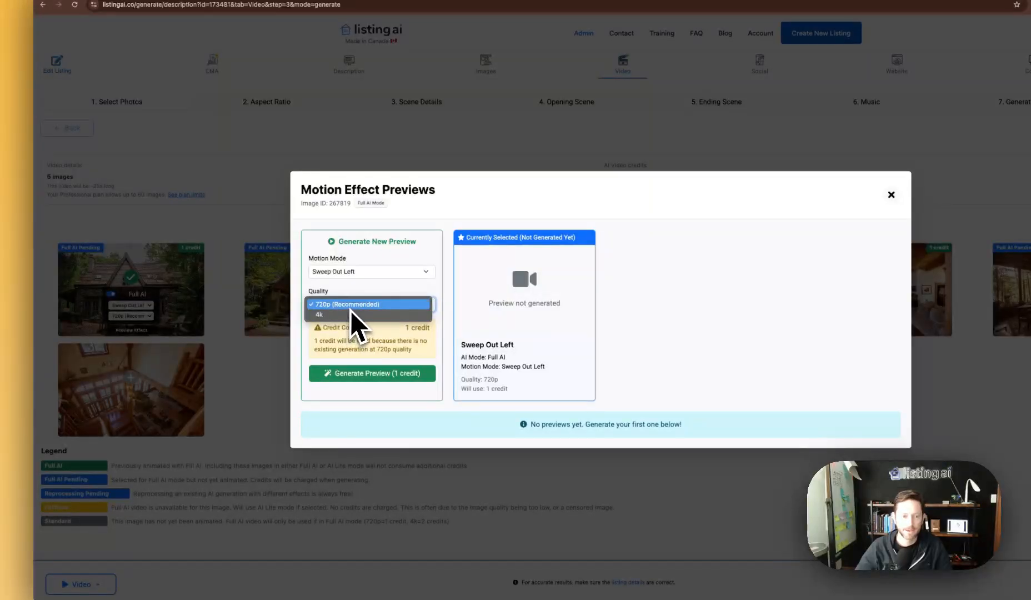
click(352, 307)
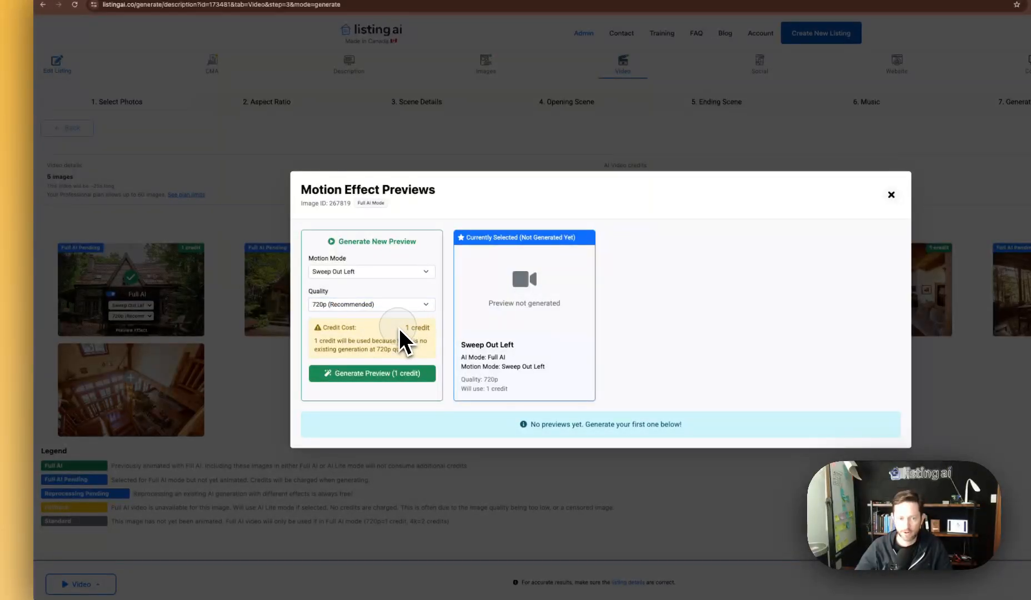
click(351, 305)
click(336, 317)
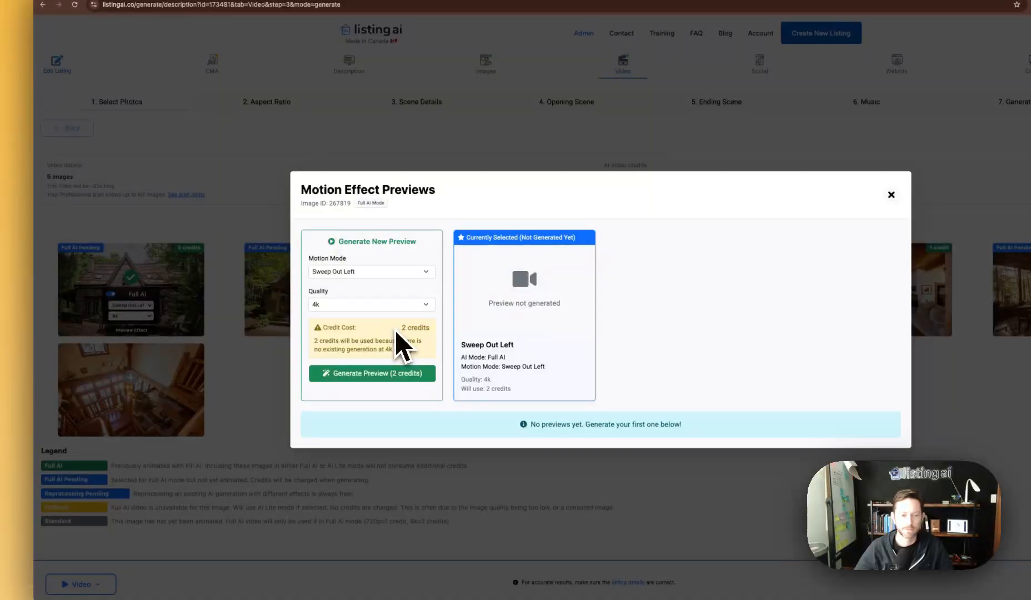
click(369, 304)
click(367, 296)
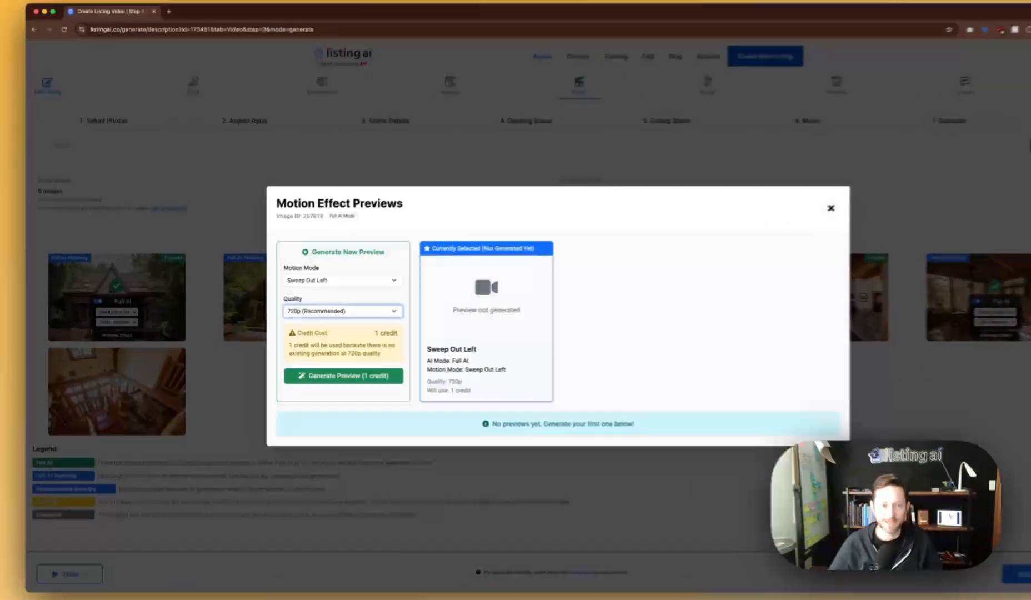
click(307, 312)
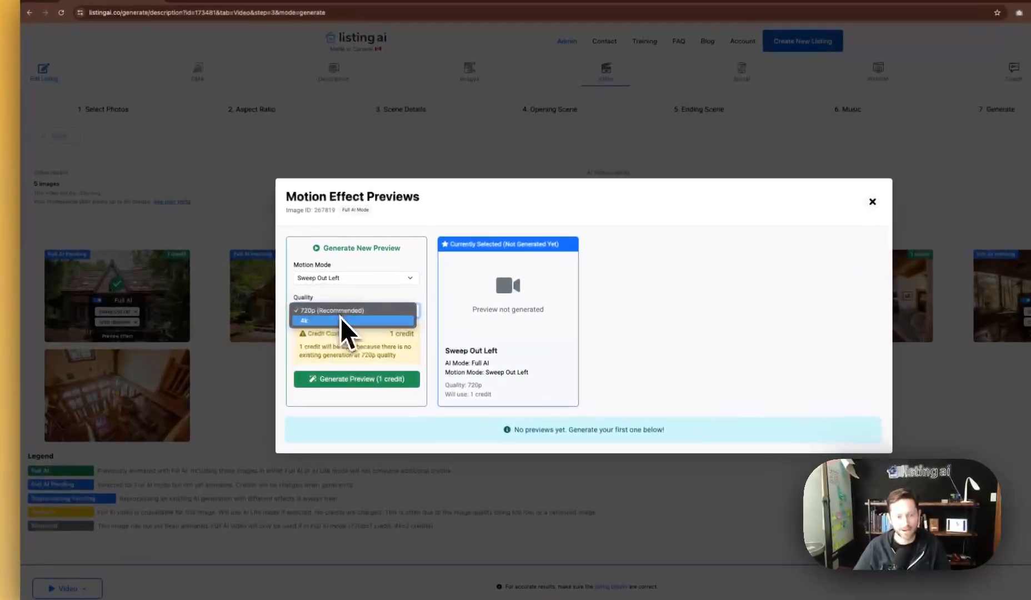
click(323, 307)
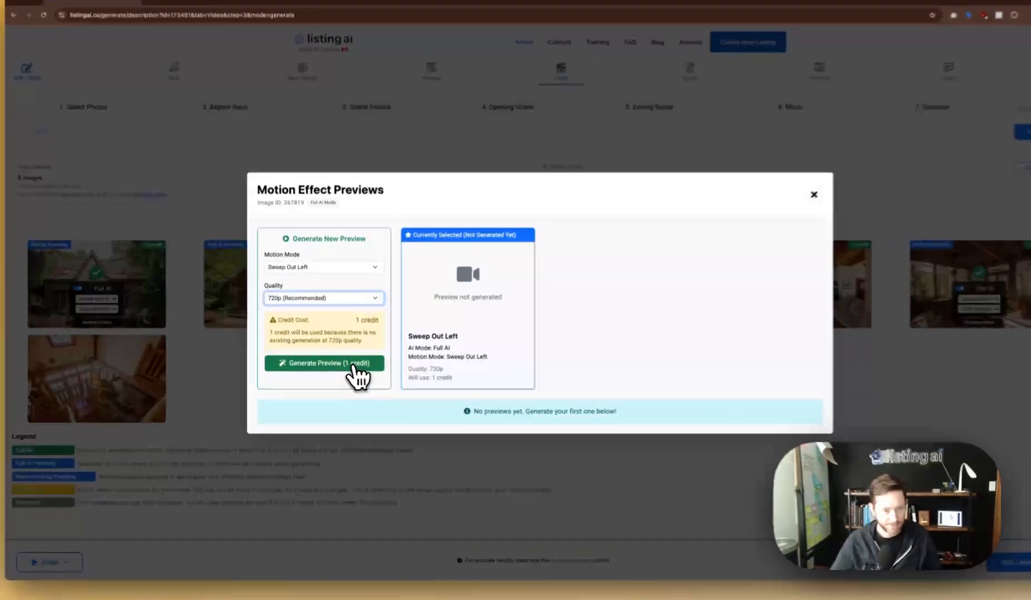
click(350, 371)
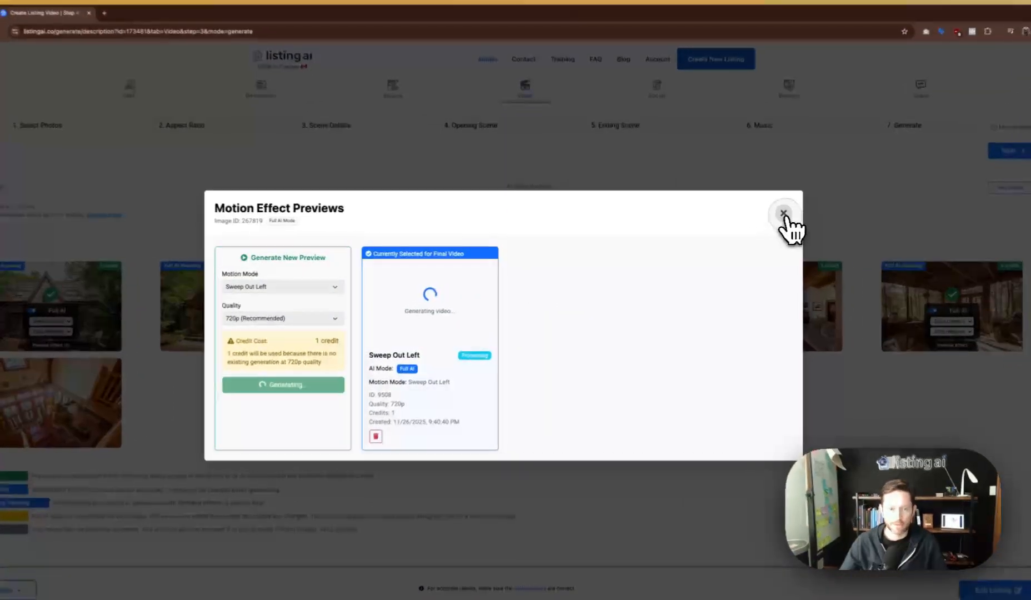
Generate a Sweep Out Up motion preview for the second cottage photo.
click(783, 213)
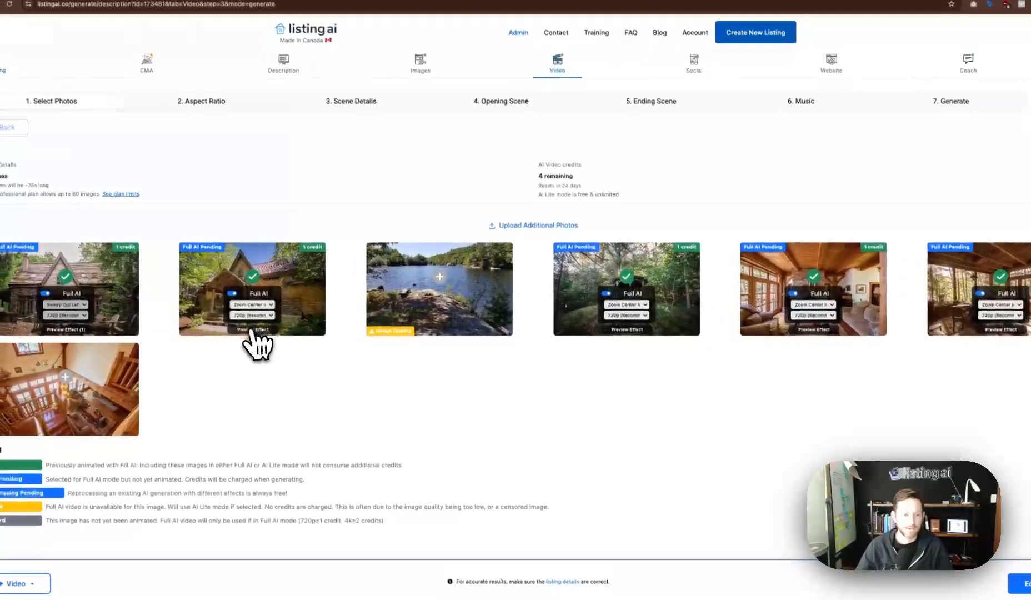
click(250, 330)
click(285, 273)
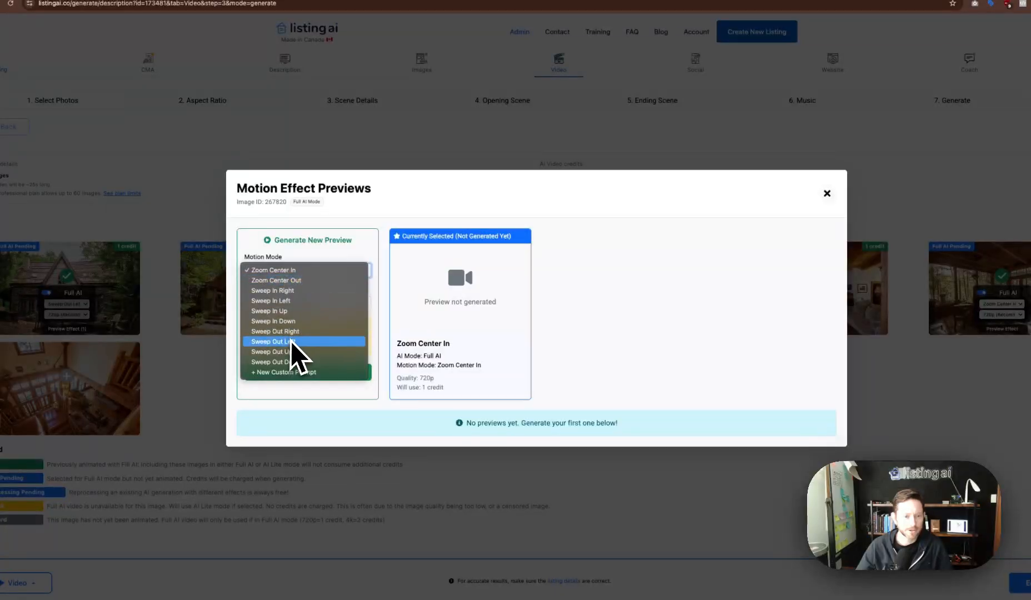
click(292, 356)
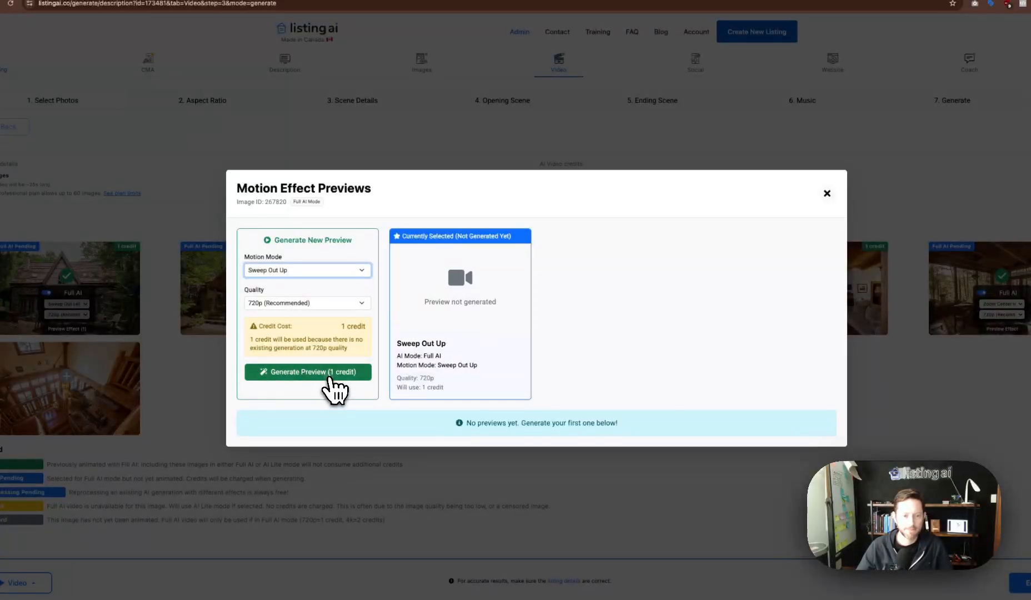
click(329, 372)
click(792, 208)
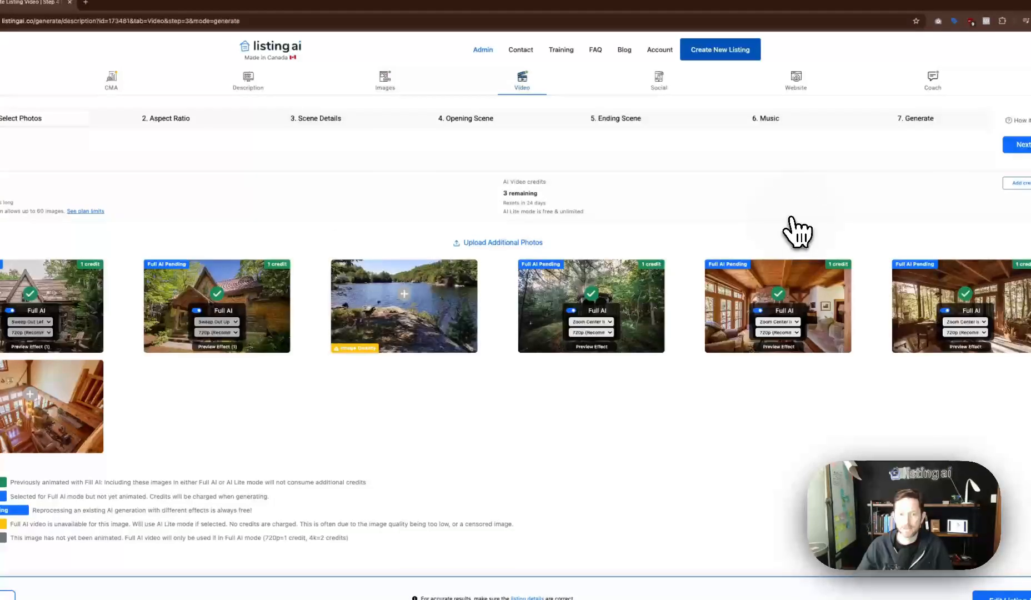
Generate Sweep In Right for the forest photo and Zoom Center In for the living room.
click(591, 341)
click(254, 286)
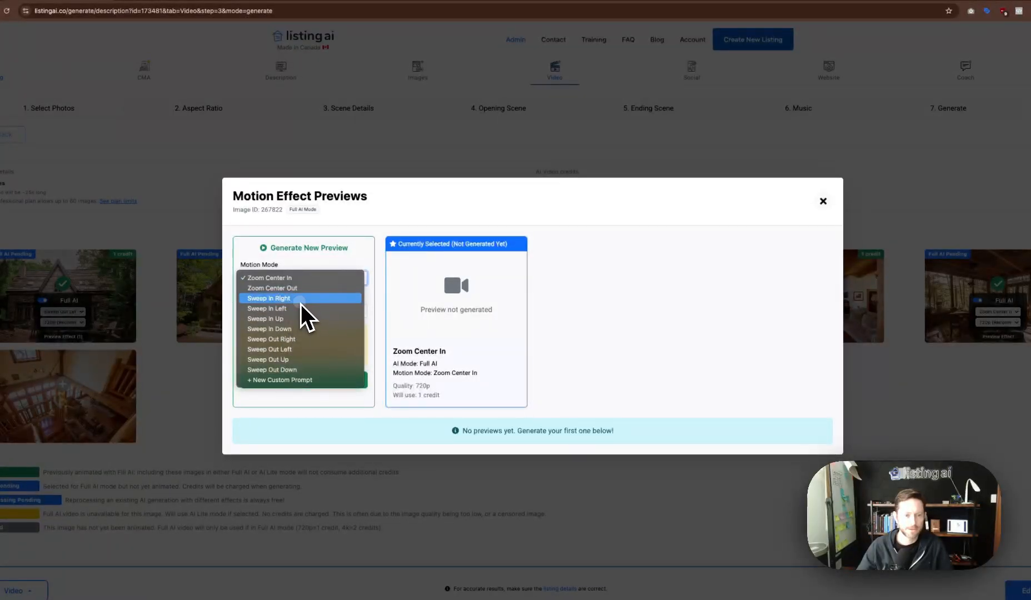
click(297, 300)
click(325, 378)
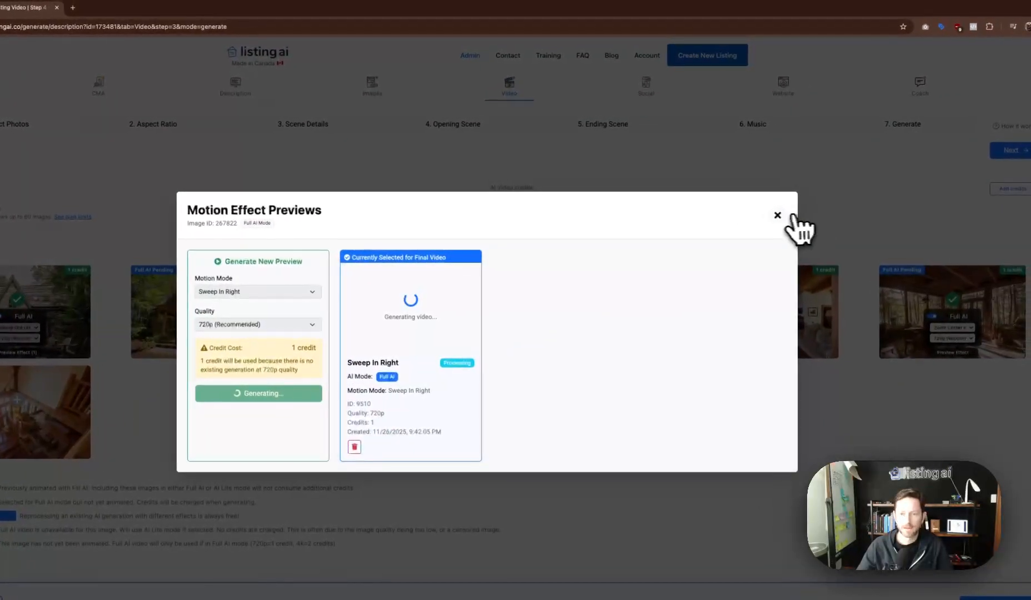
click(823, 201)
click(771, 353)
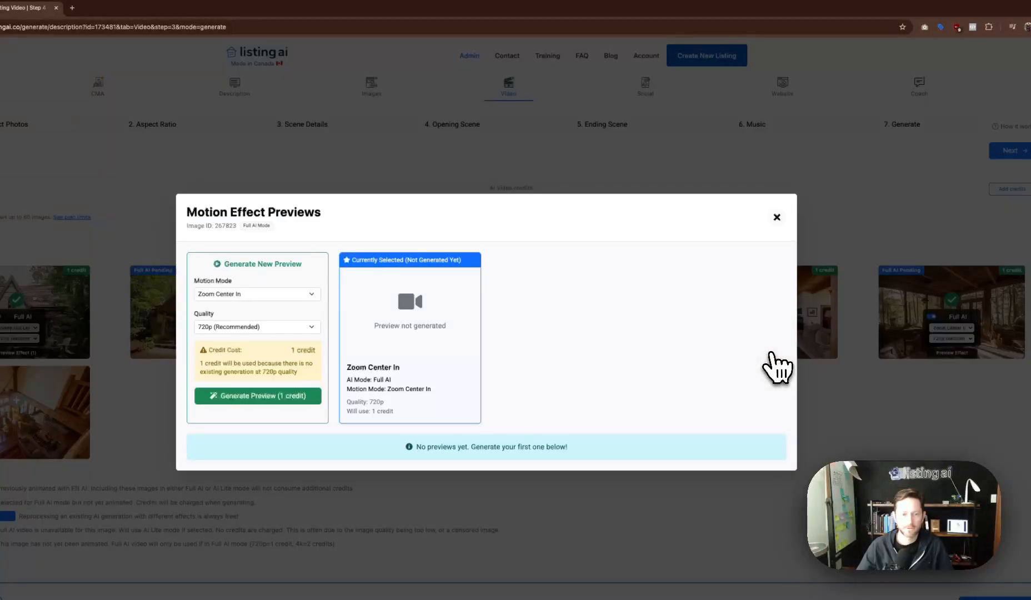
click(324, 398)
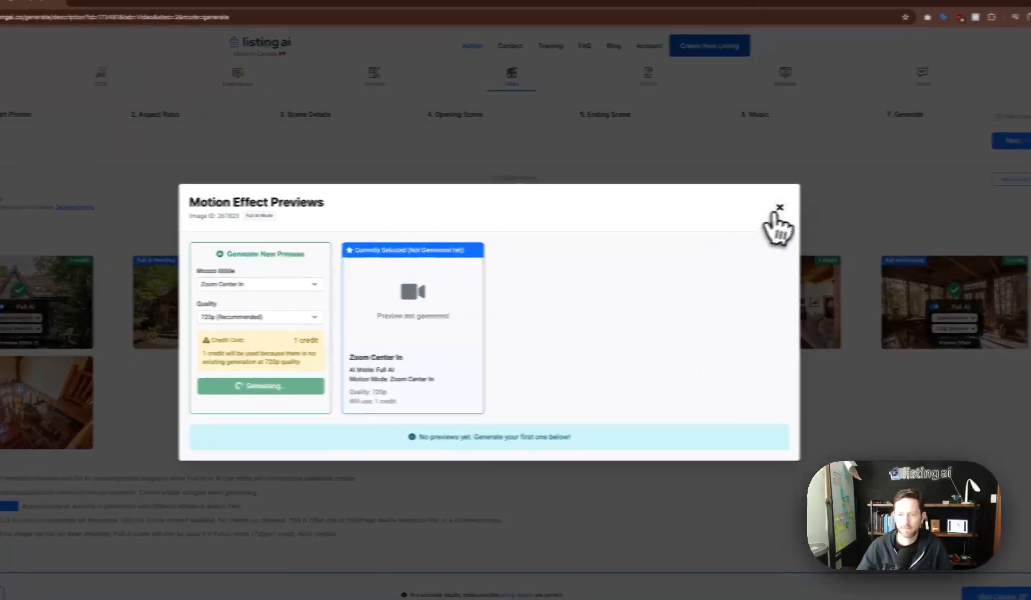
click(797, 207)
Generate a 720p Sweep In Left motion preview for the last photo.
click(980, 343)
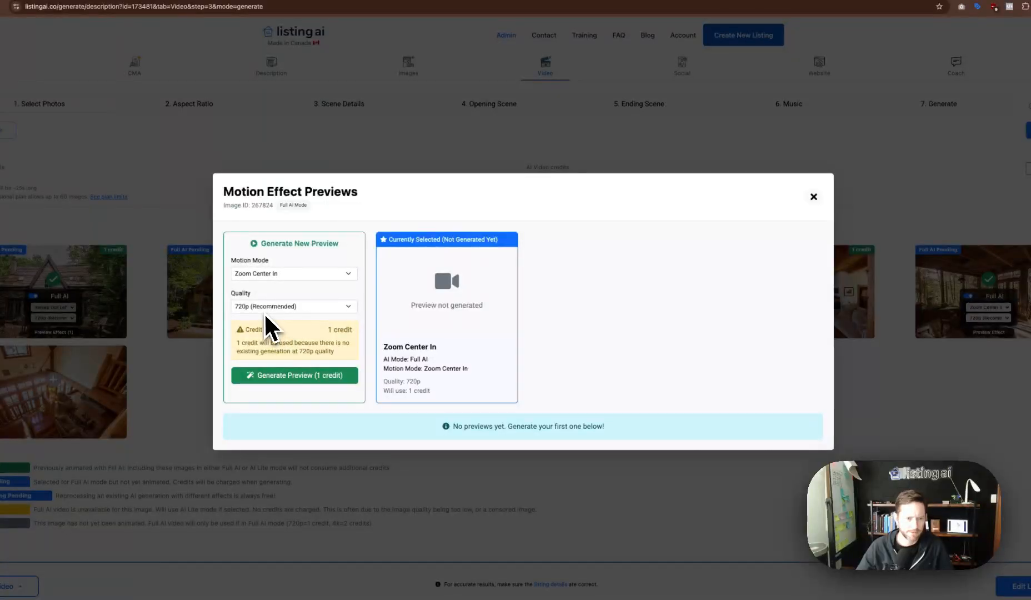
click(265, 309)
click(260, 274)
click(258, 273)
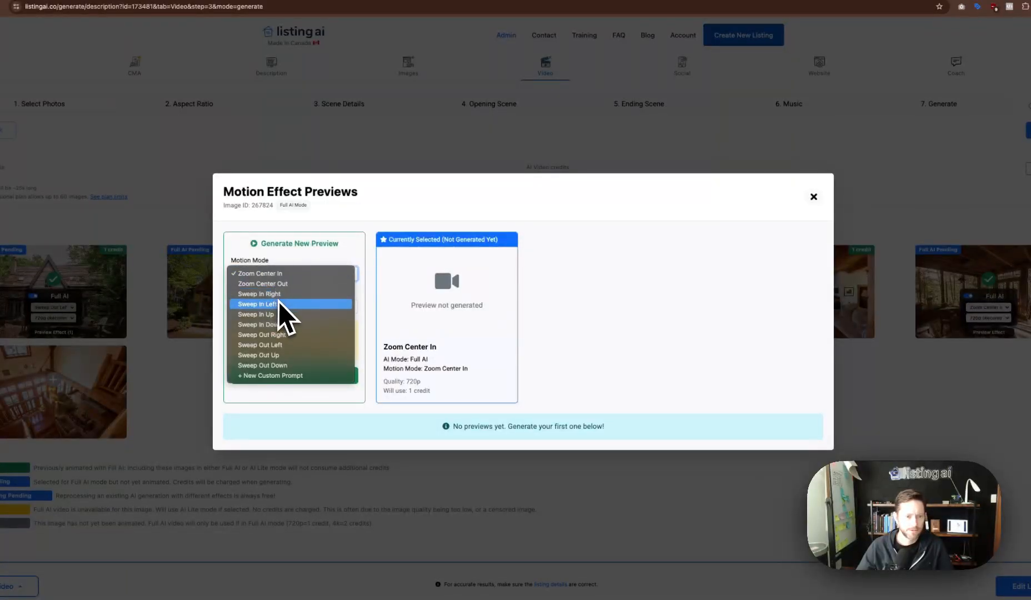
click(280, 304)
click(329, 378)
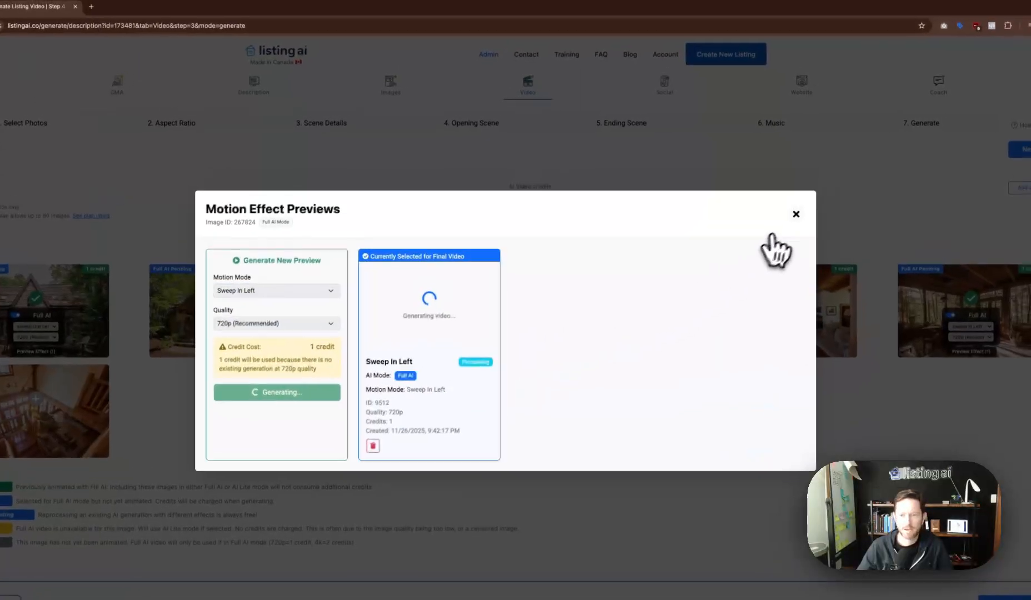
click(813, 196)
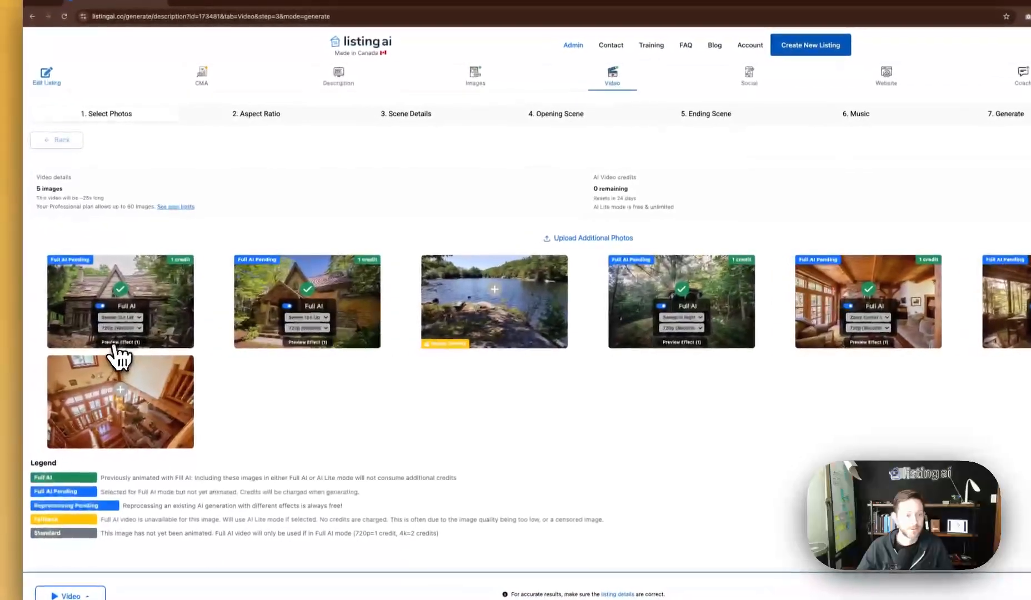
Check the progress of the first photo's motion preview.
click(89, 348)
click(749, 220)
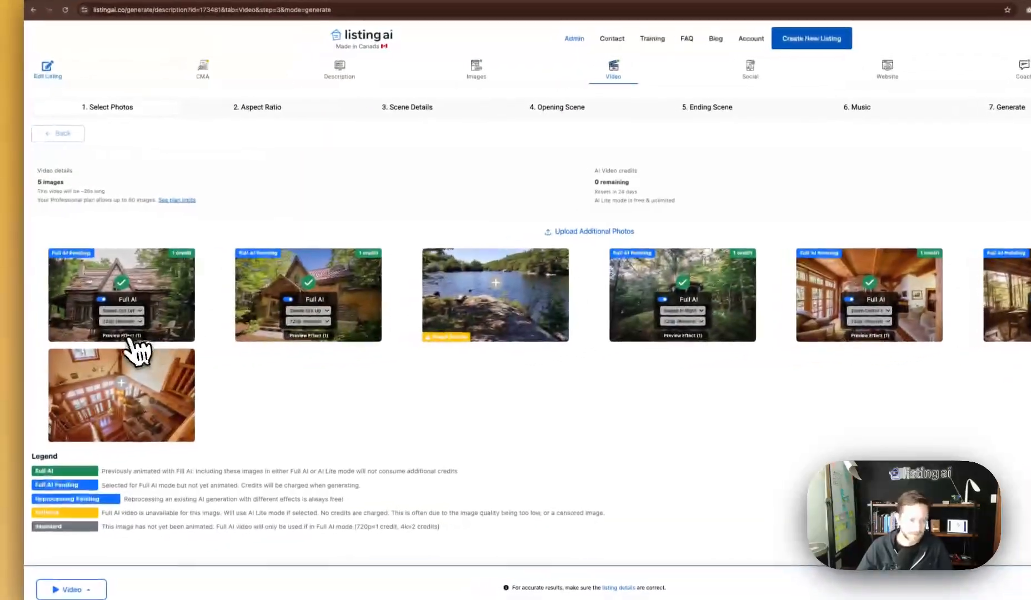
click(129, 342)
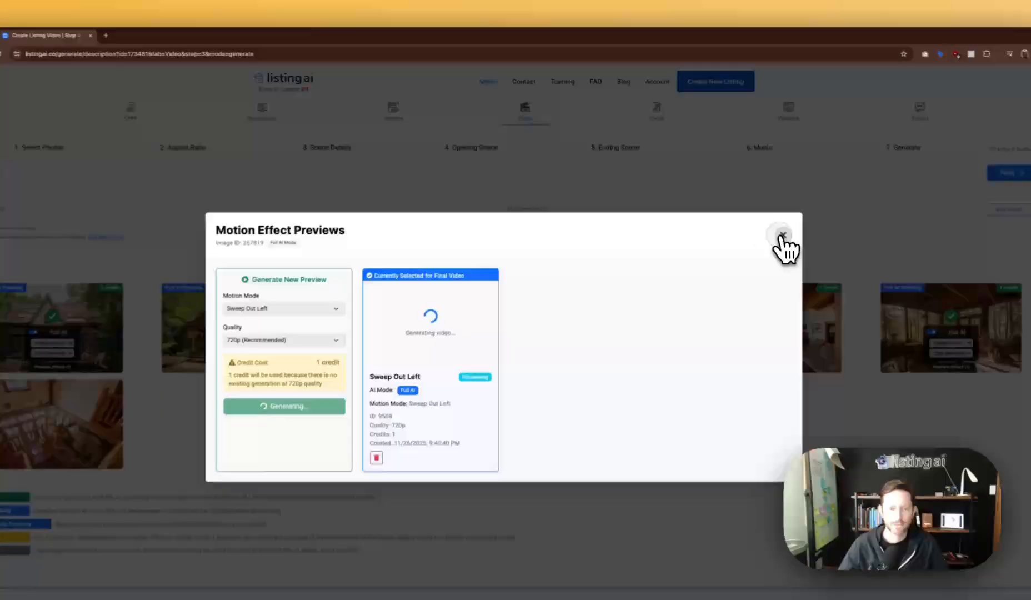
click(762, 218)
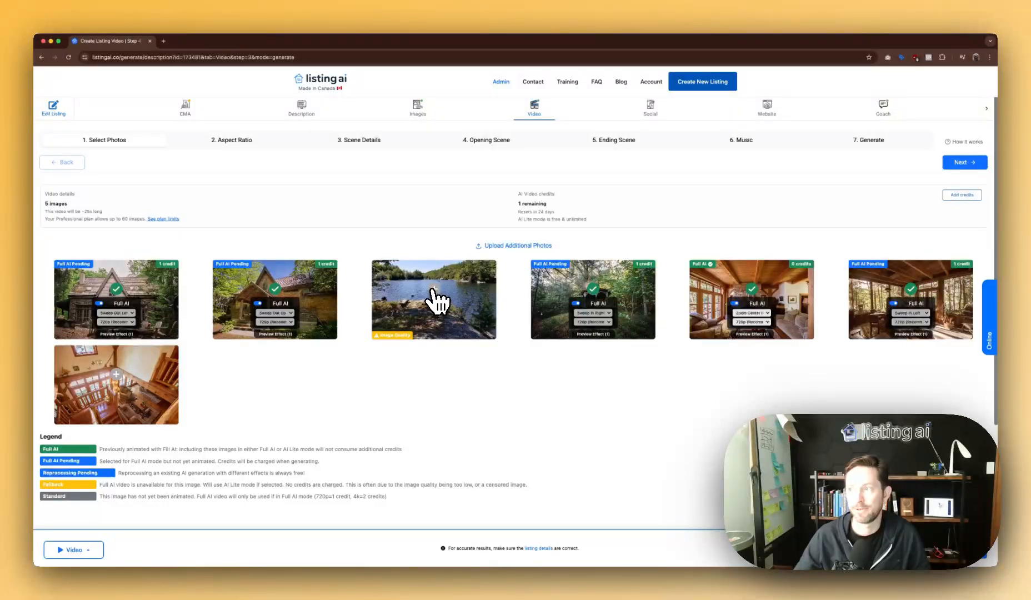
Add the lake photo in AI Lite mode with Zoom In and generate its free preview.
click(436, 291)
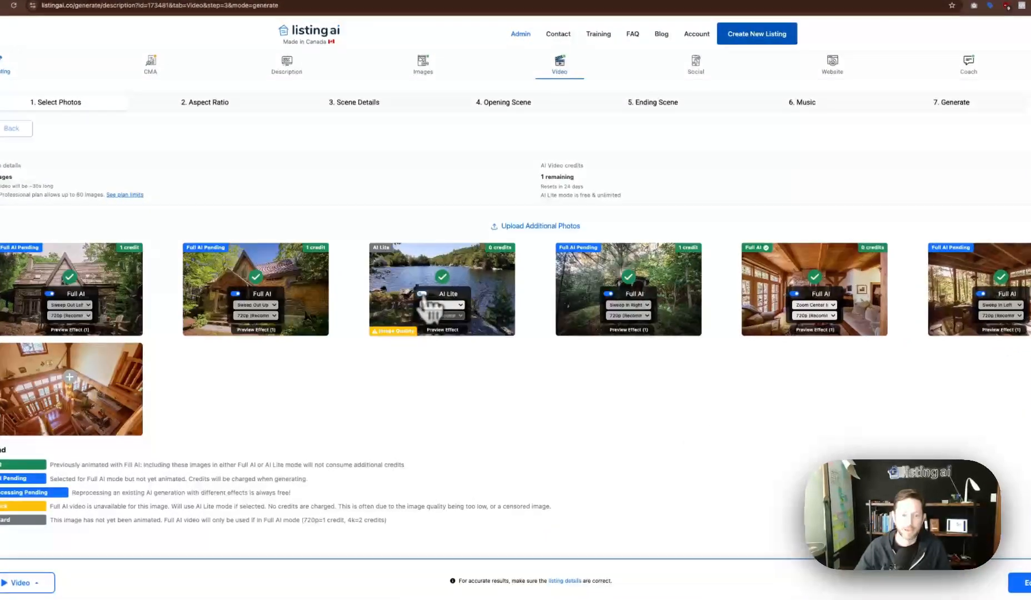
click(434, 306)
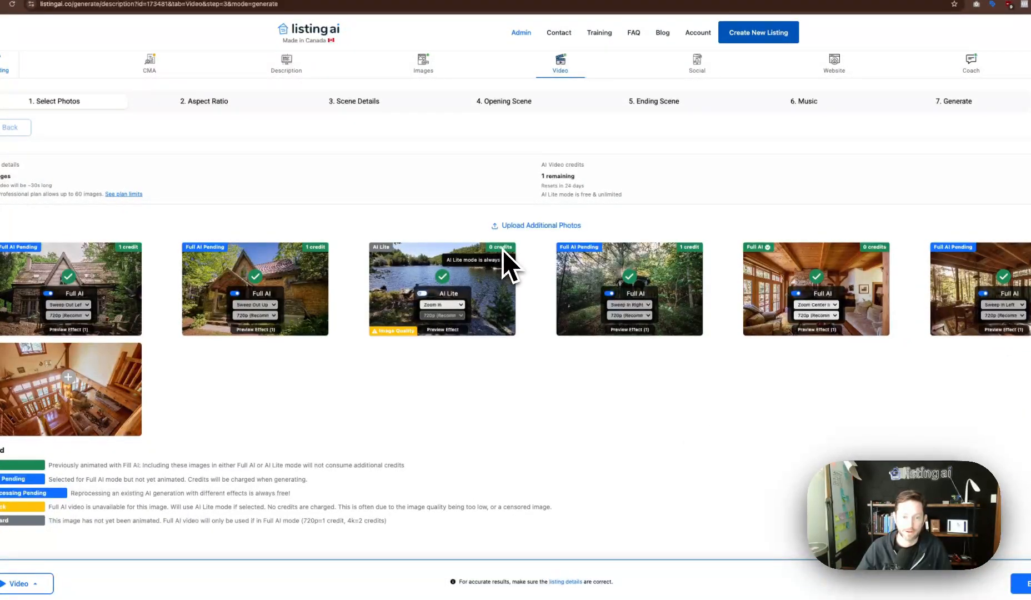
click(444, 305)
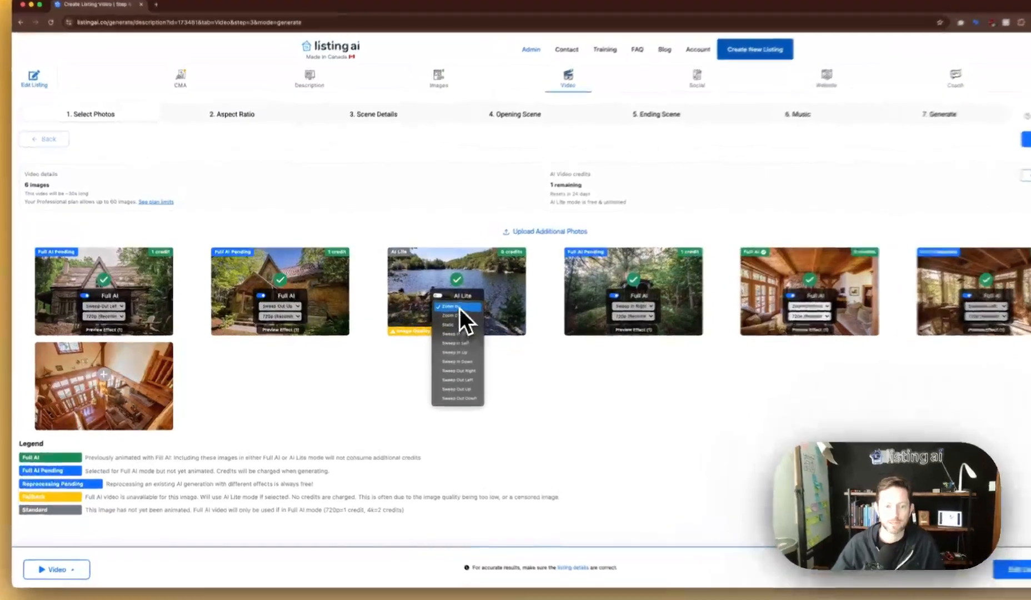
click(431, 313)
click(467, 328)
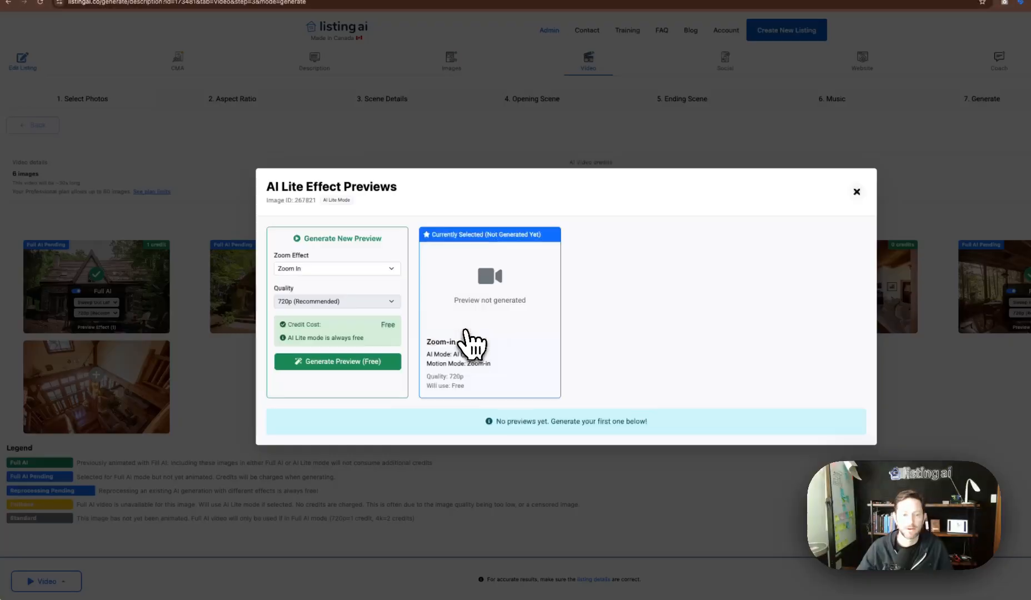
click(328, 365)
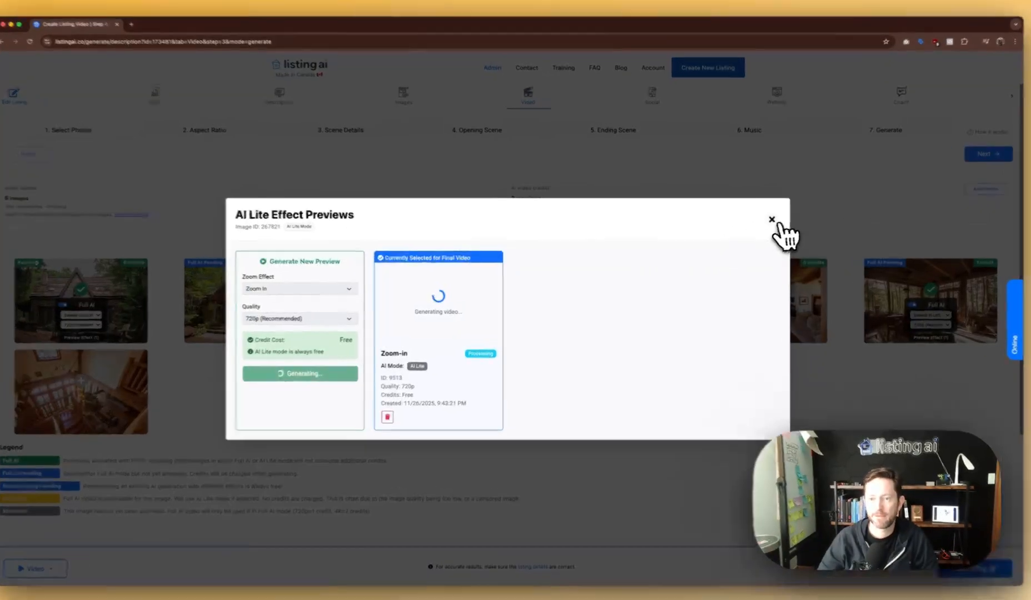
click(772, 220)
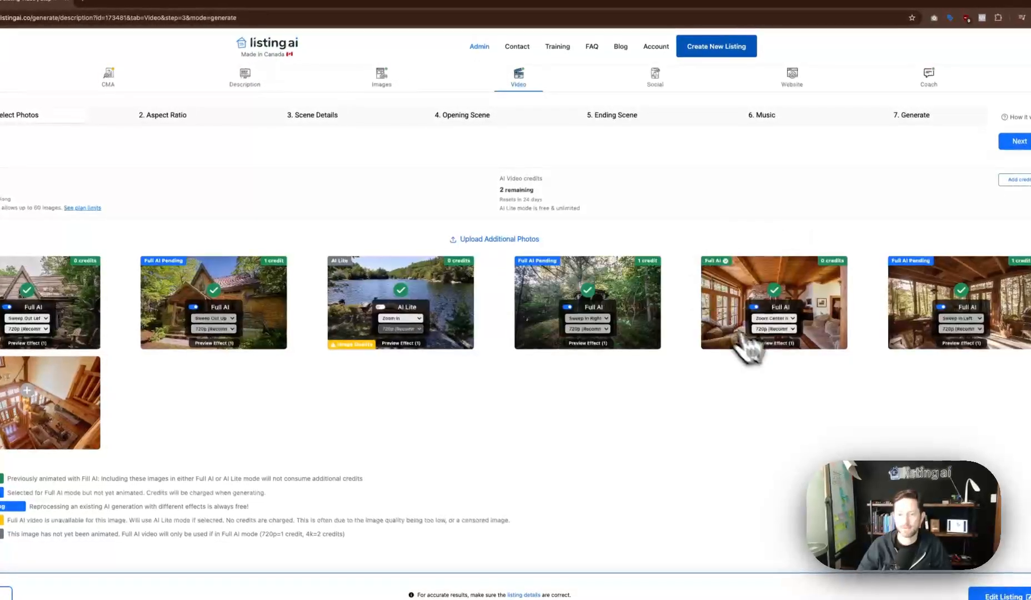
Play the finished living-room motion preview, replaying it from the start.
click(775, 344)
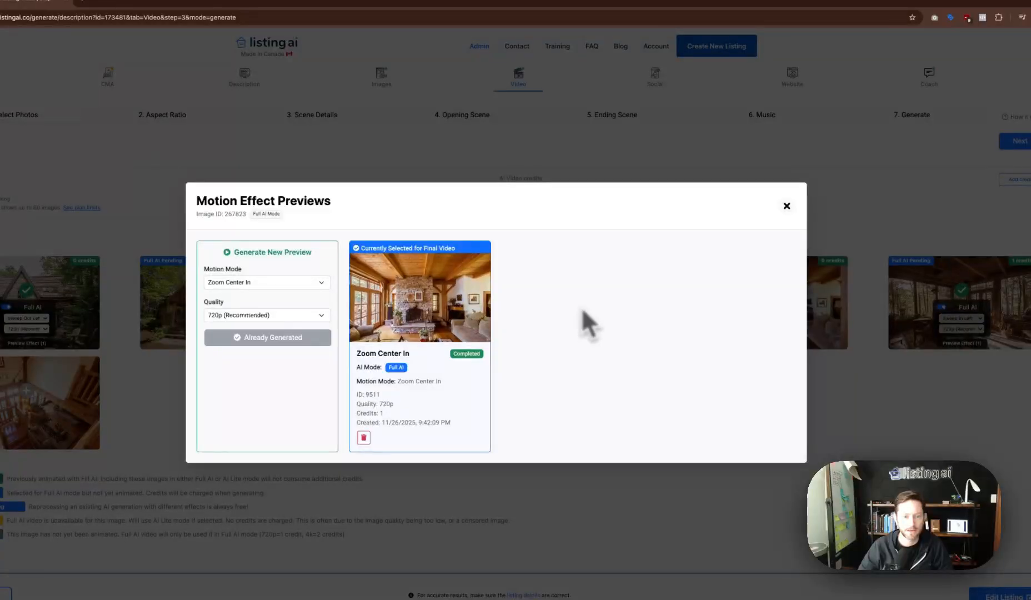
click(467, 342)
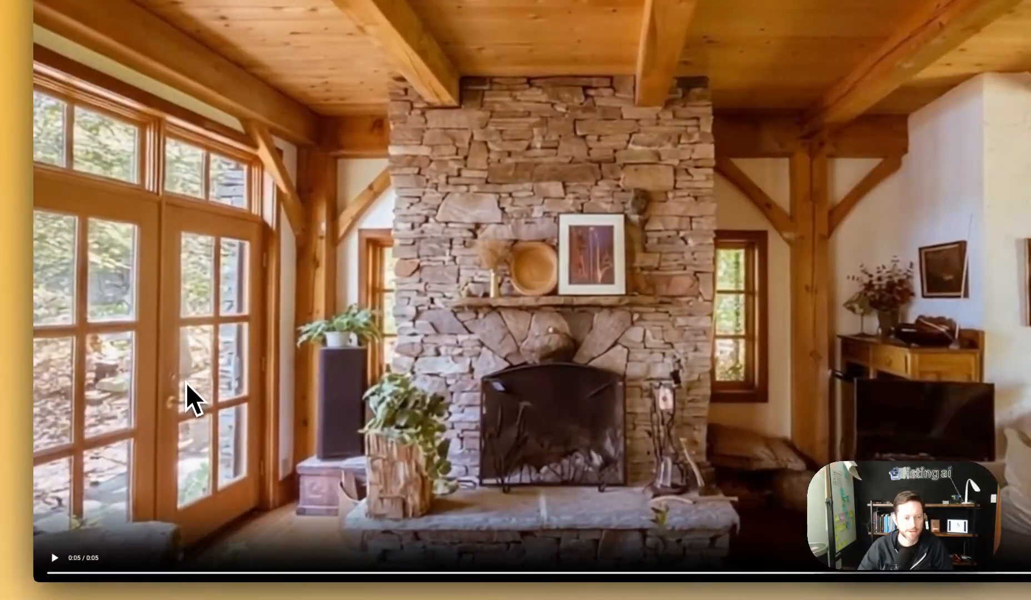
click(194, 392)
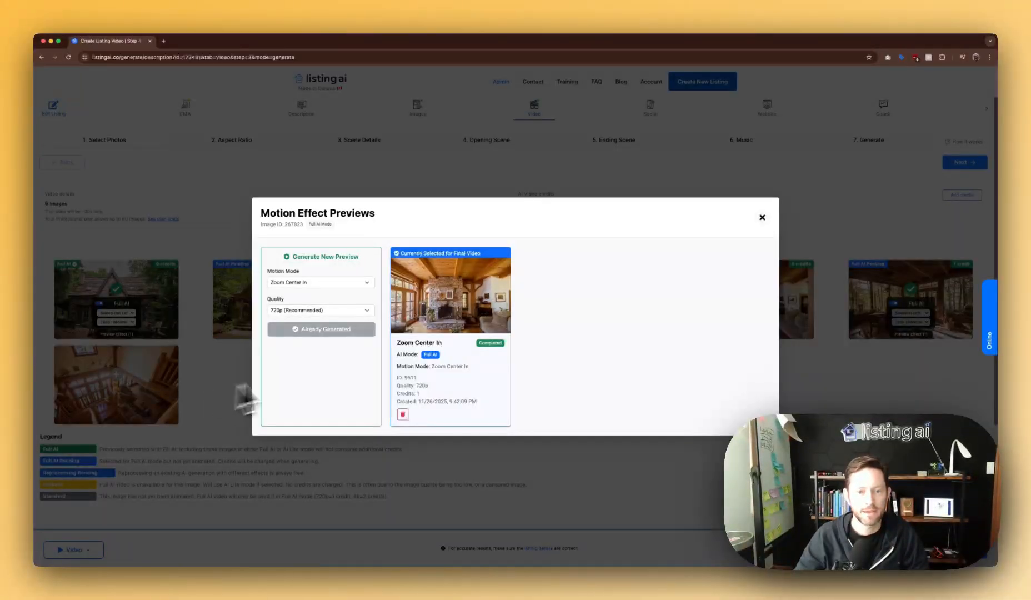
click(762, 218)
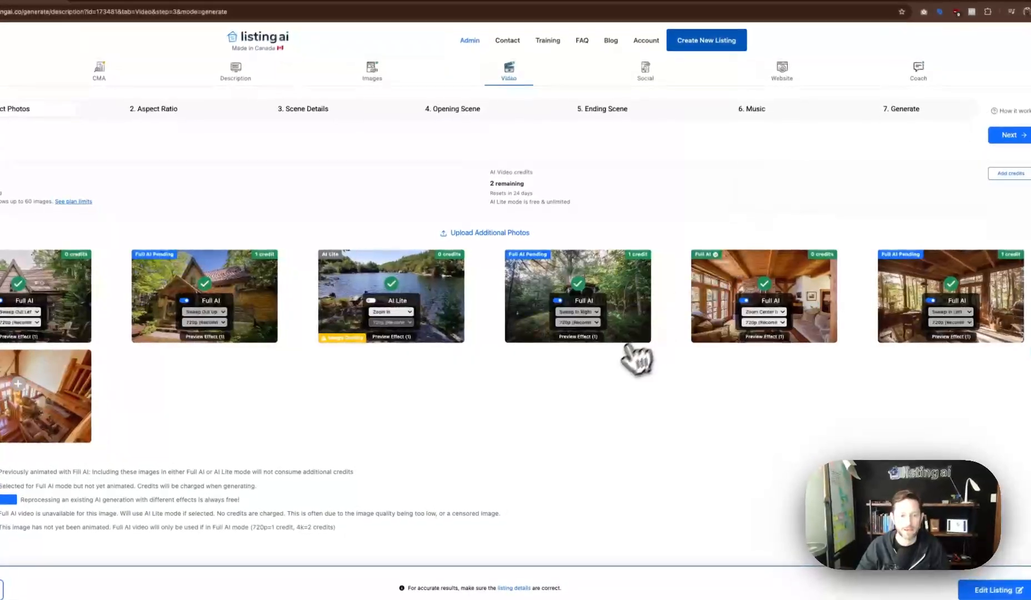
Watch the lake preview full screen, then view its 1024 × 576 low-resolution warning.
click(398, 337)
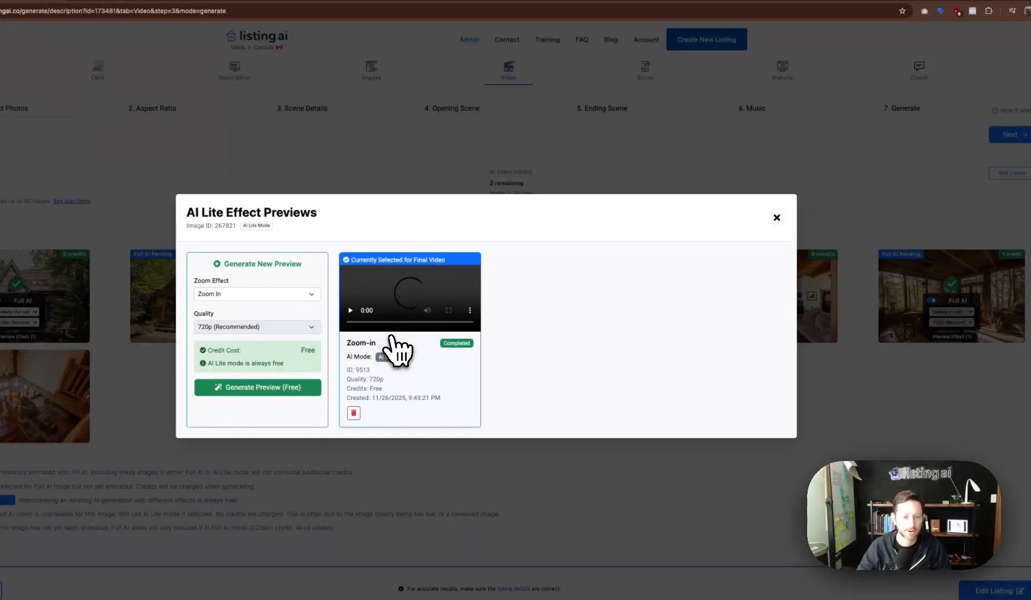
click(448, 317)
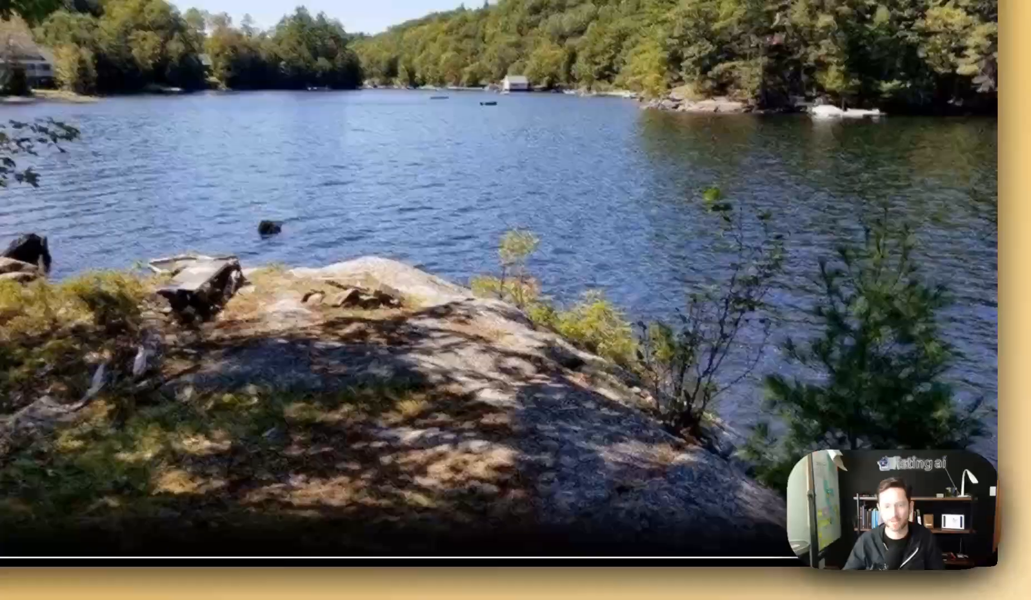
click(960, 545)
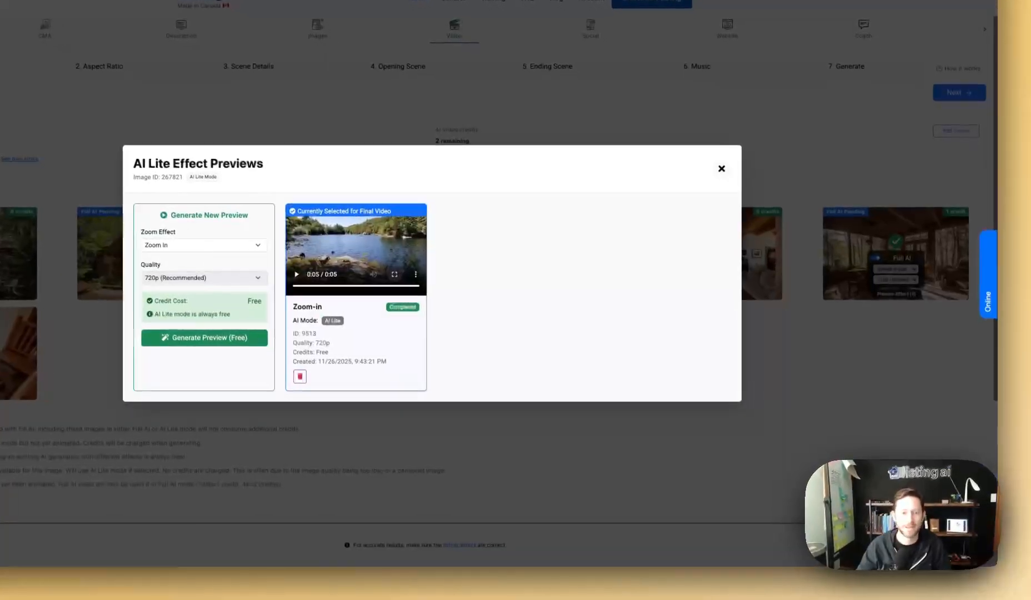
click(786, 225)
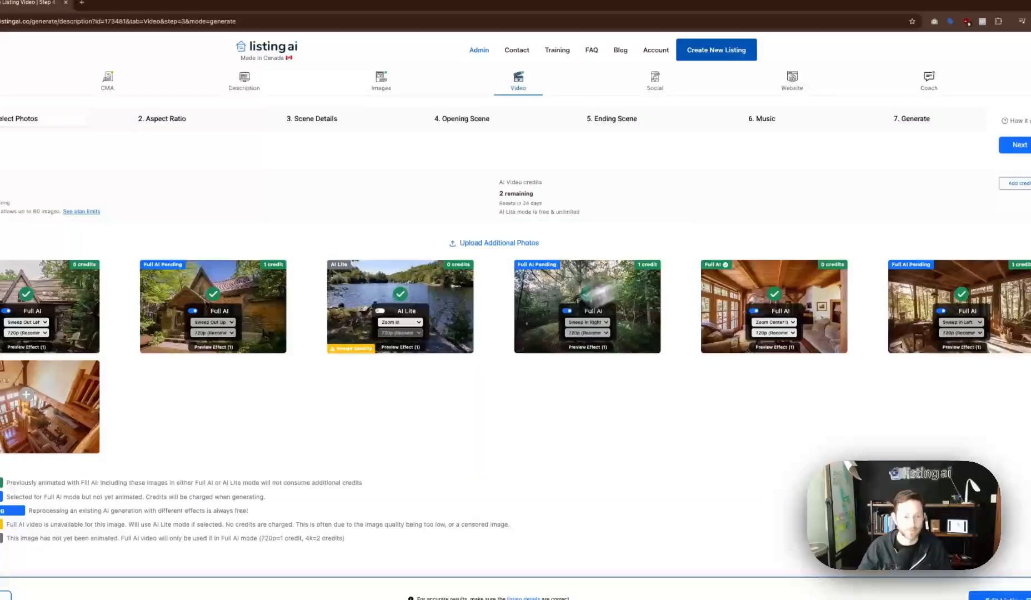
click(343, 349)
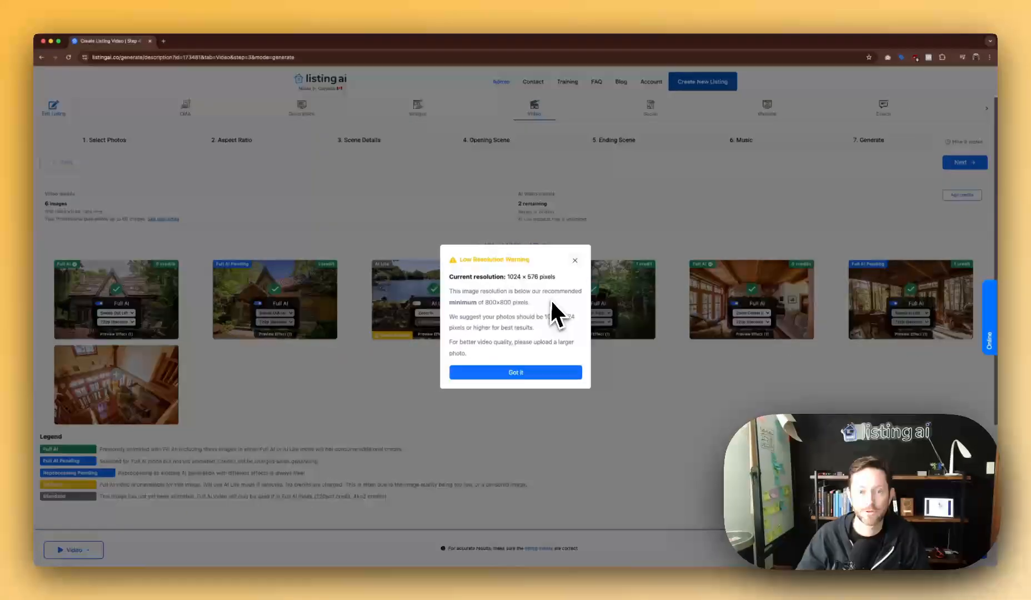
Preview the lake photo's effects and browse the zoom options, keeping its Zoom In effect.
key(Escape)
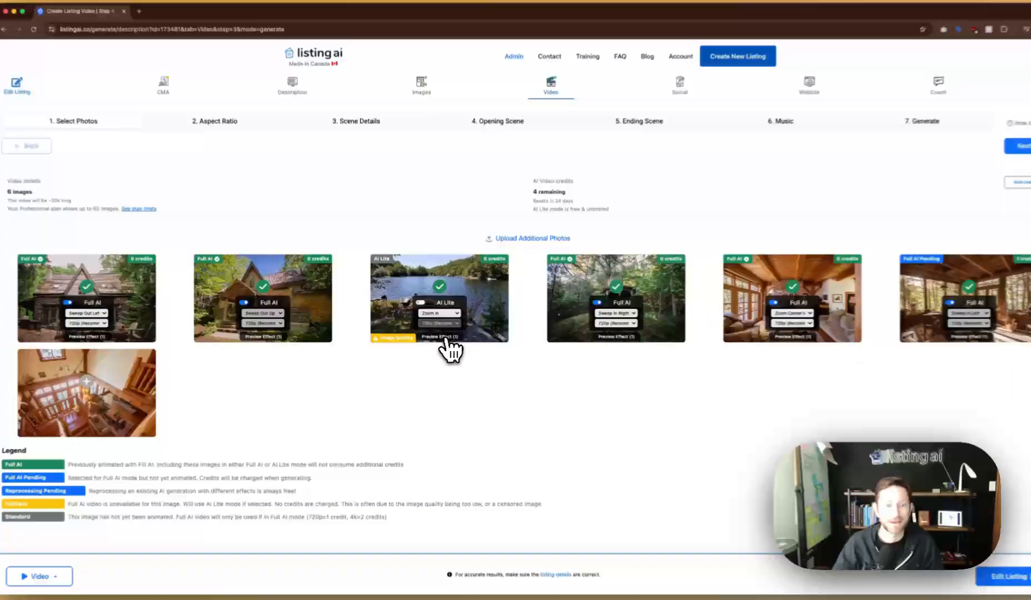
click(439, 334)
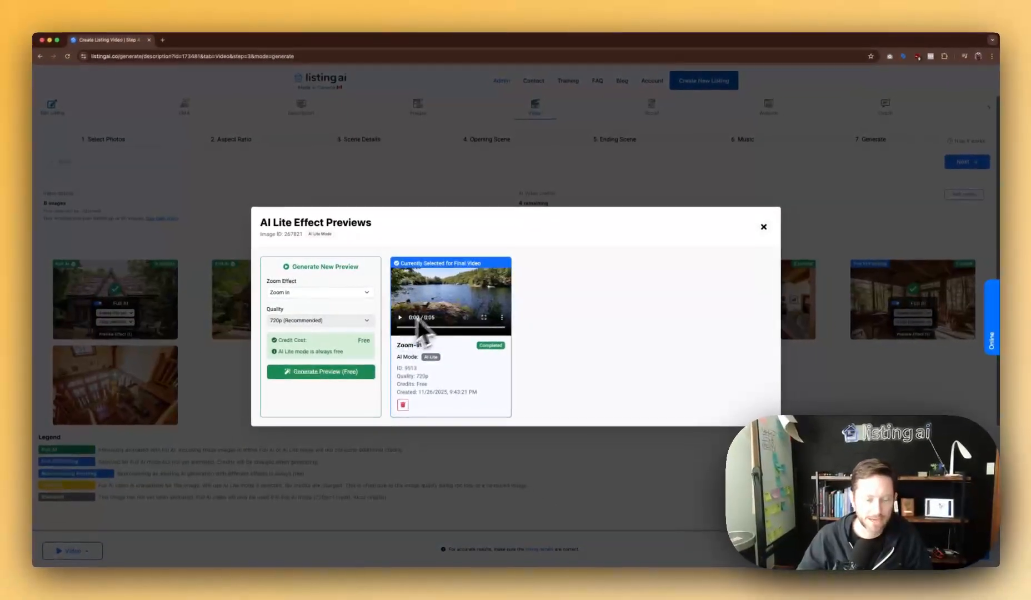
click(446, 288)
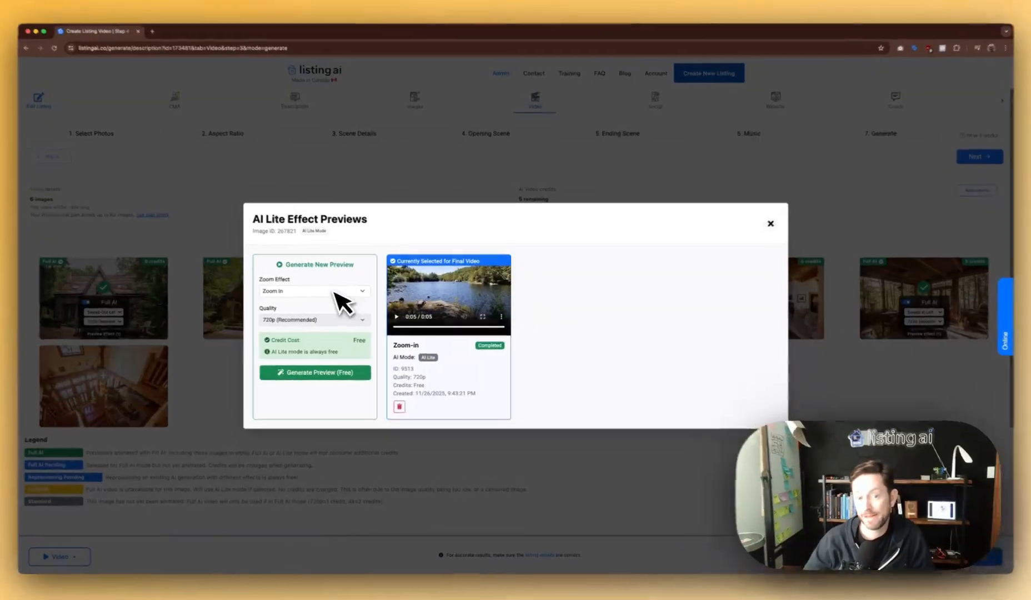
click(333, 293)
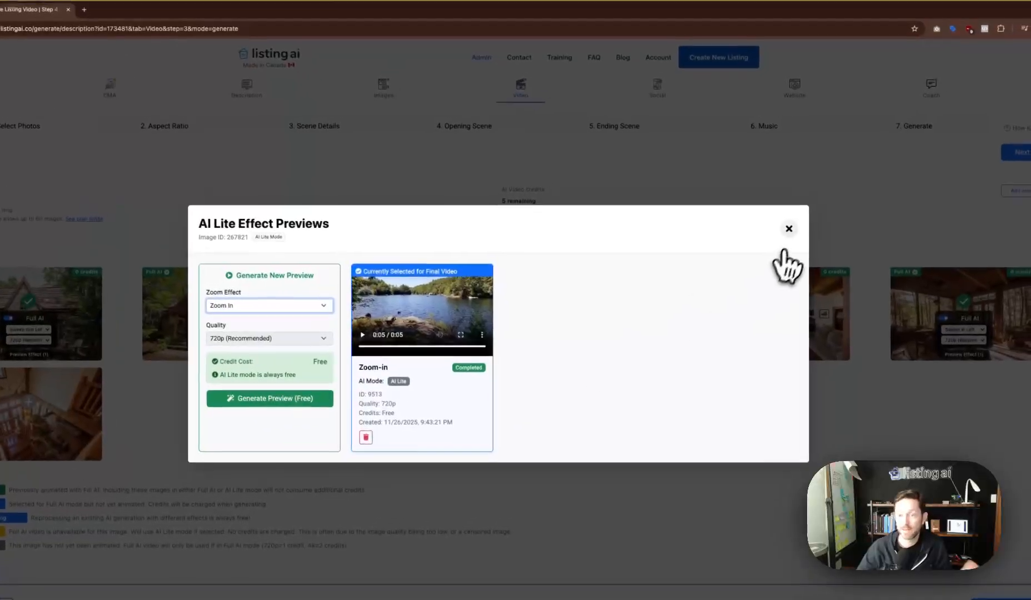
click(808, 207)
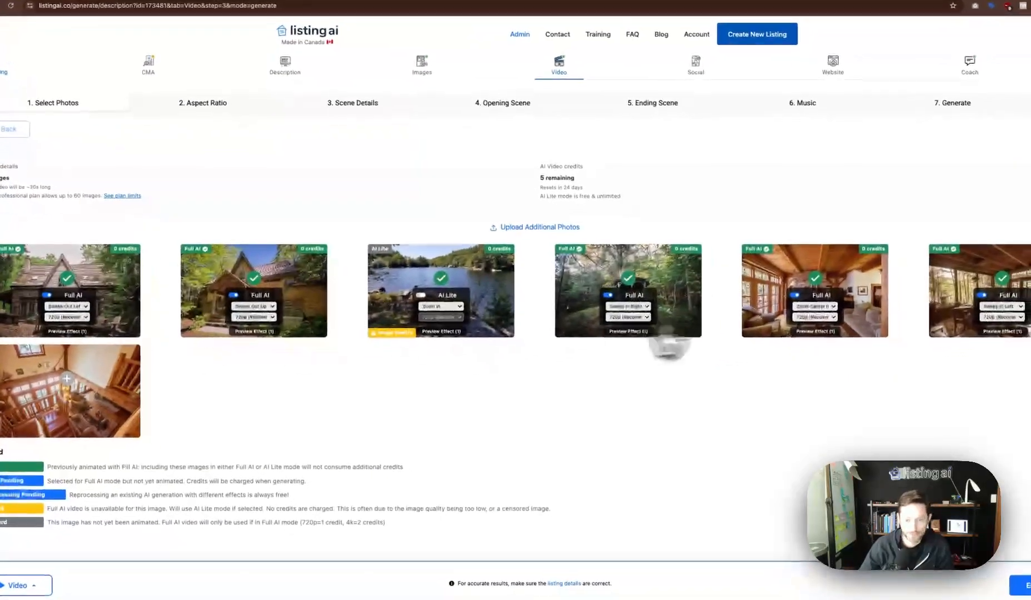
click(55, 349)
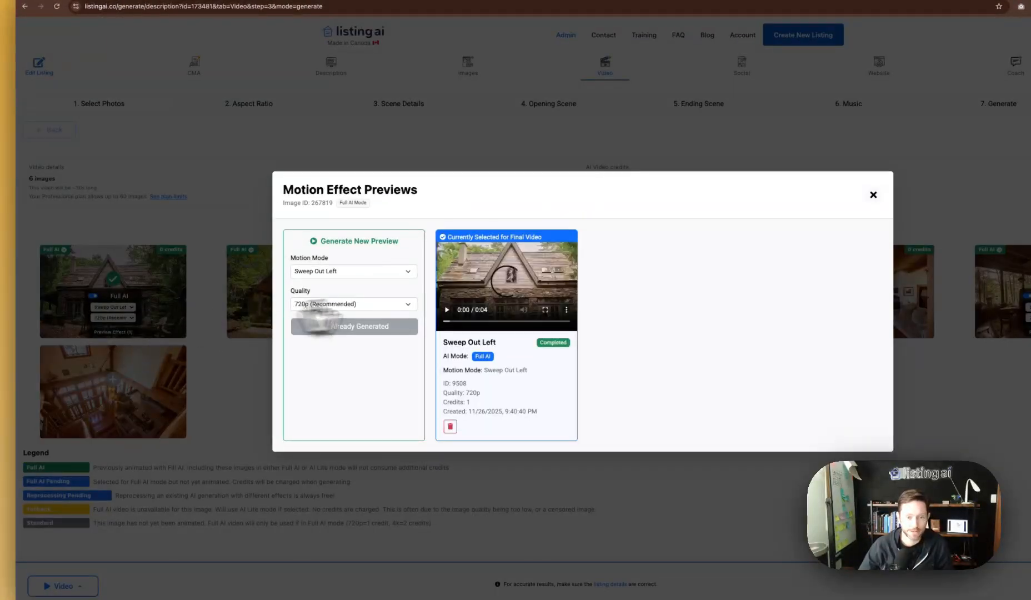
click(545, 310)
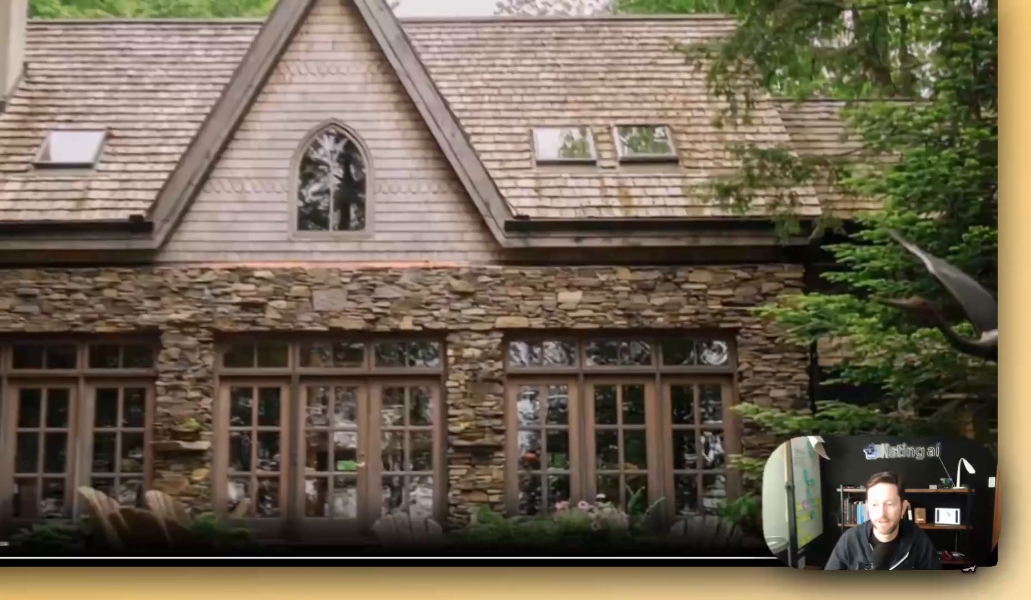
key(Escape)
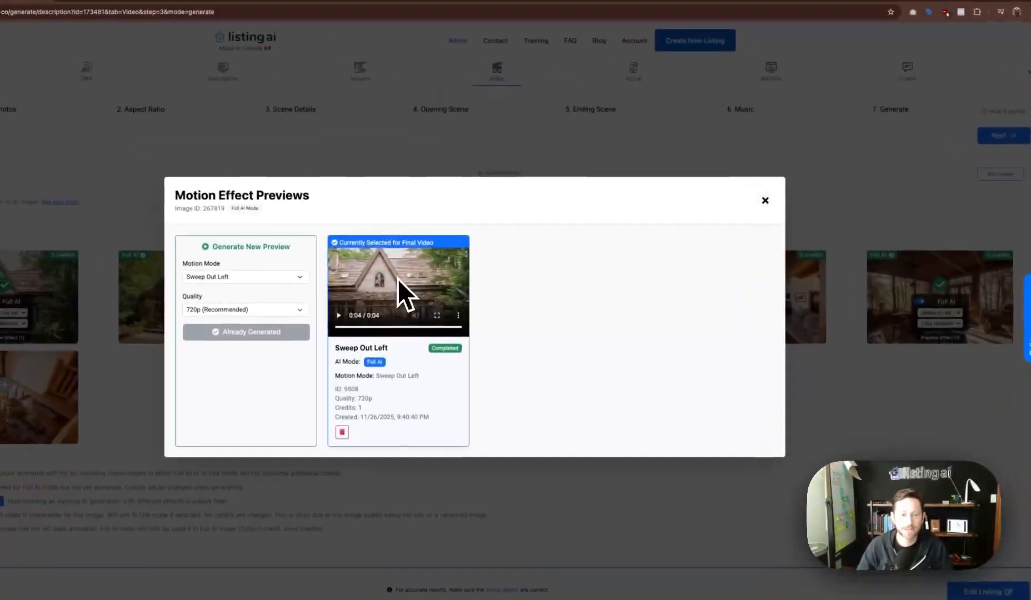
click(400, 281)
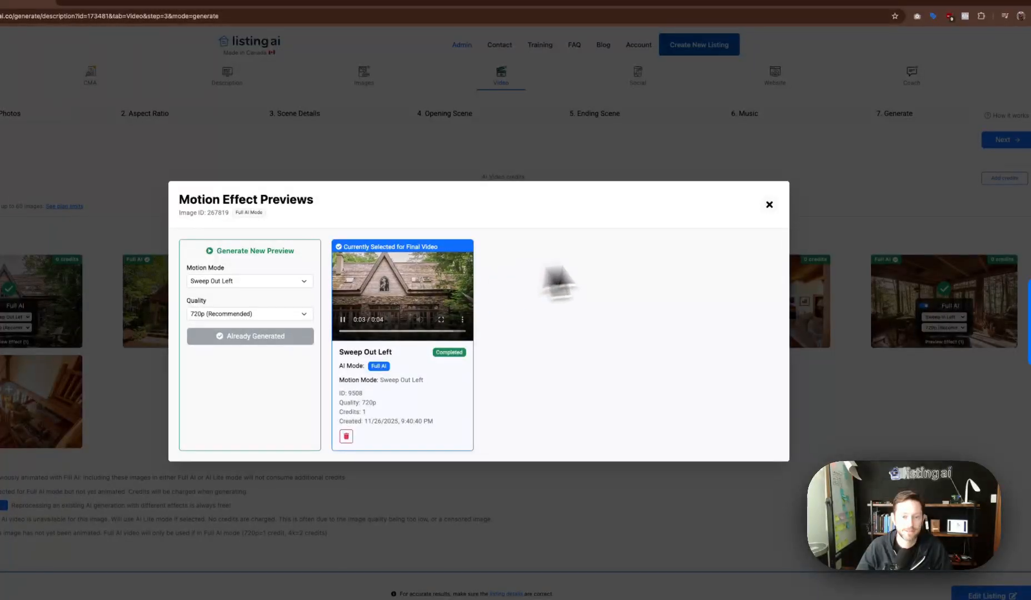
click(769, 204)
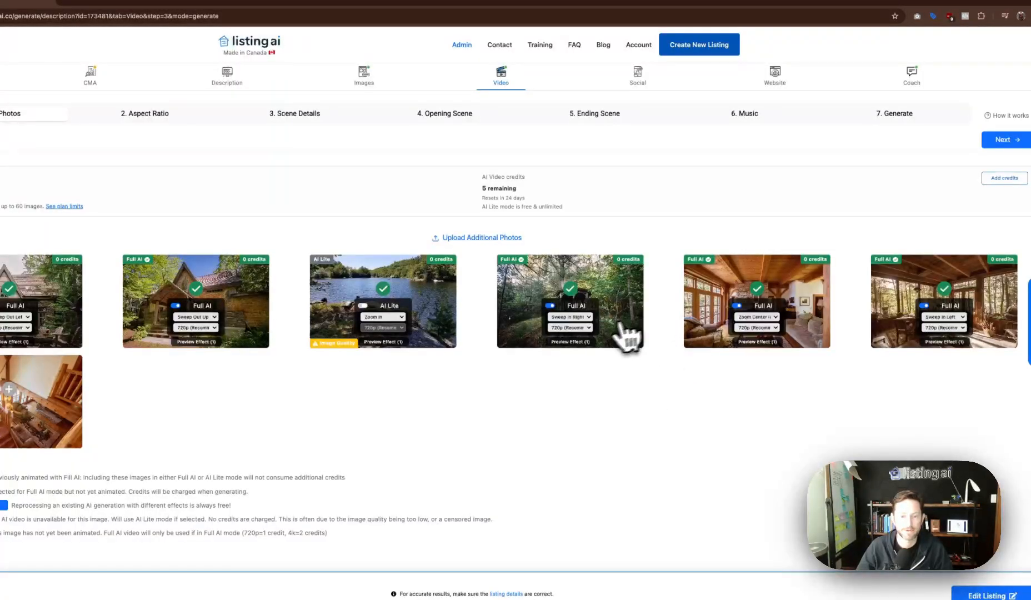
click(578, 342)
click(406, 294)
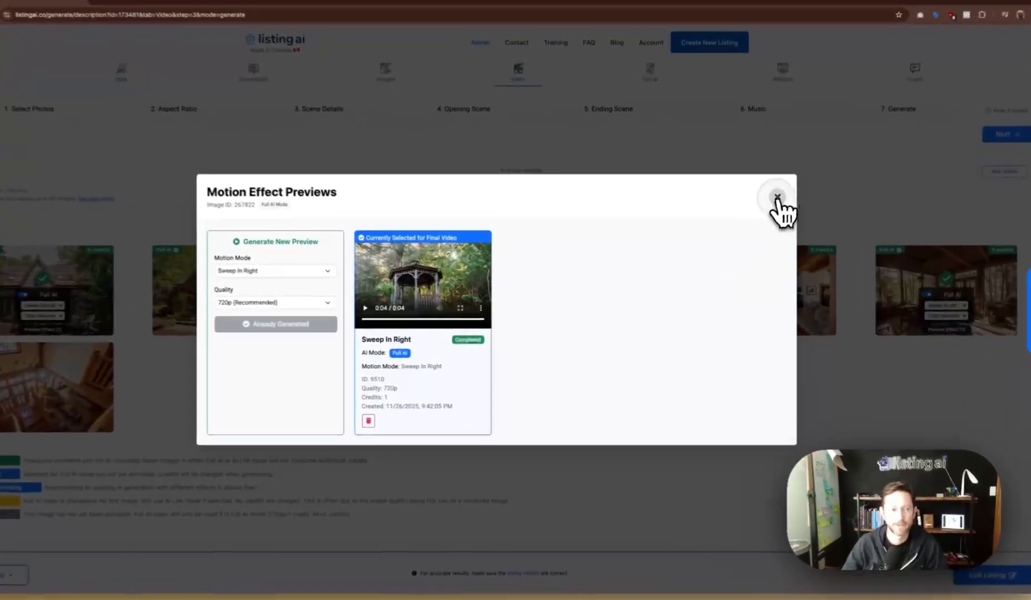
click(762, 217)
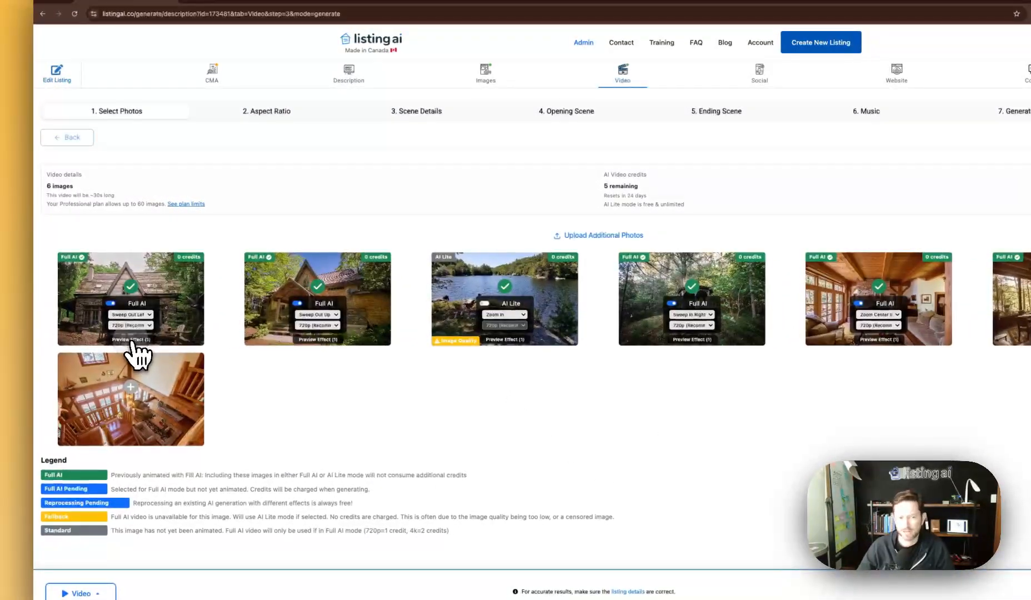
Change the first cottage photo's motion mode to Zoom Center Out.
click(132, 339)
click(362, 280)
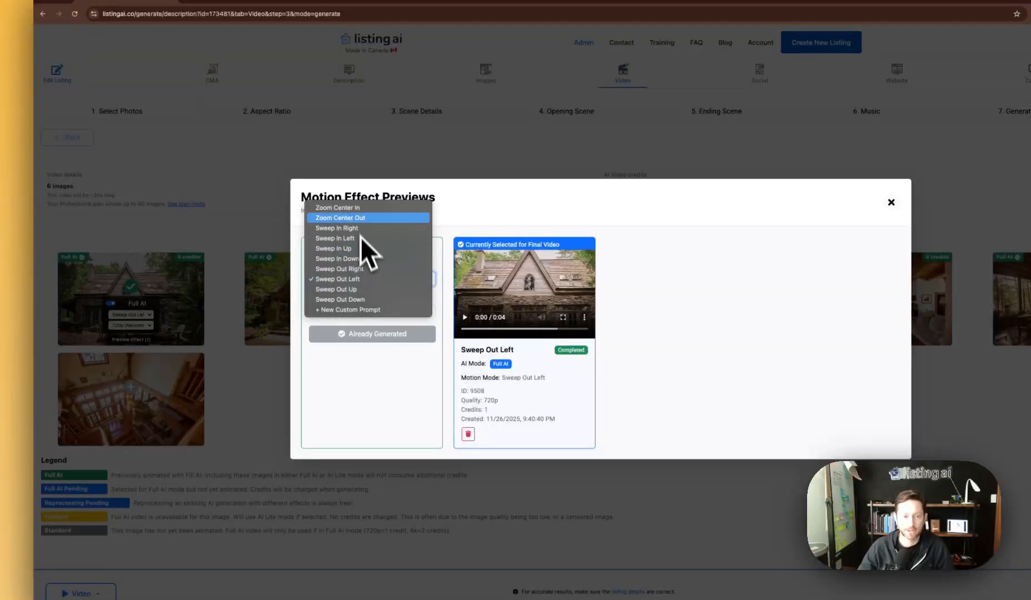
click(359, 219)
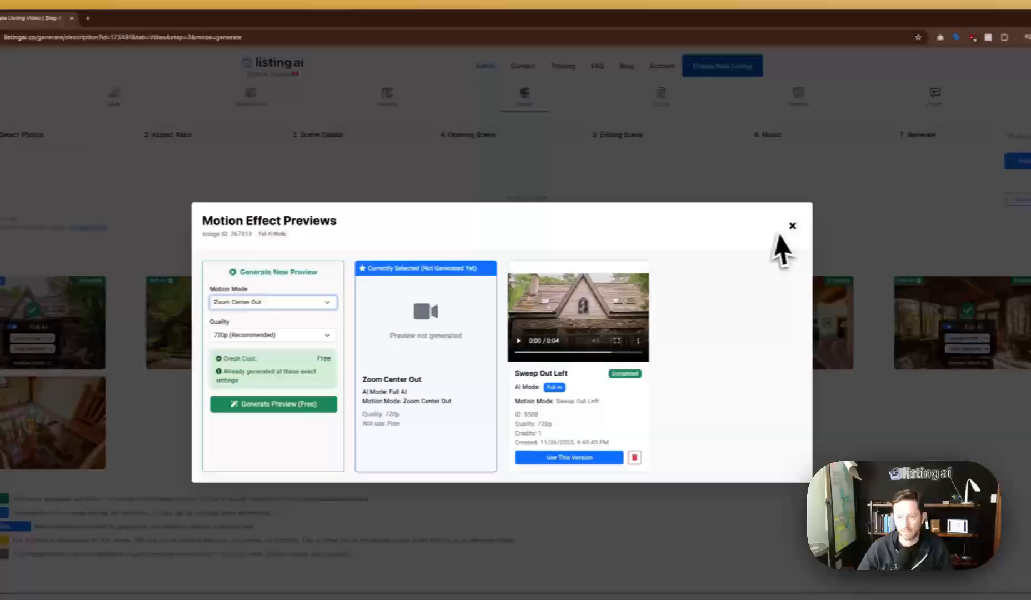
click(891, 202)
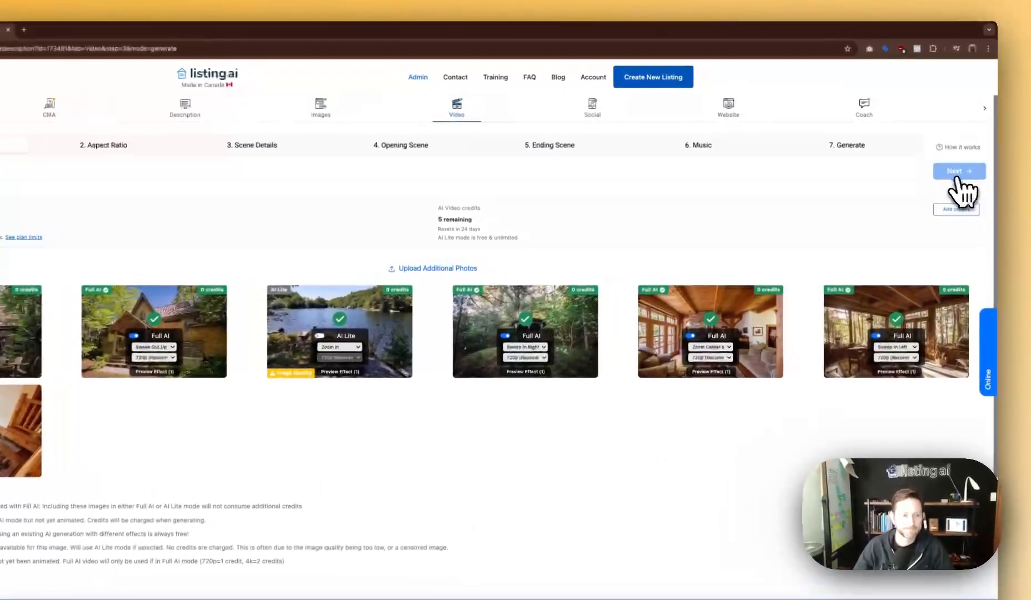
Switch the video to the Portrait 4:5 aspect ratio and continue to Scene Details.
click(964, 163)
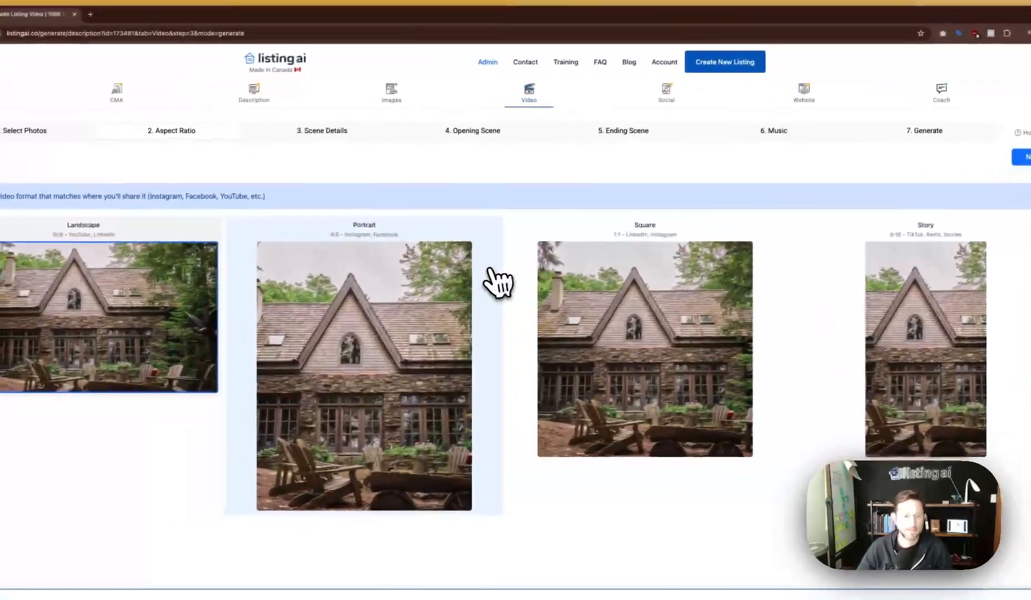
click(489, 271)
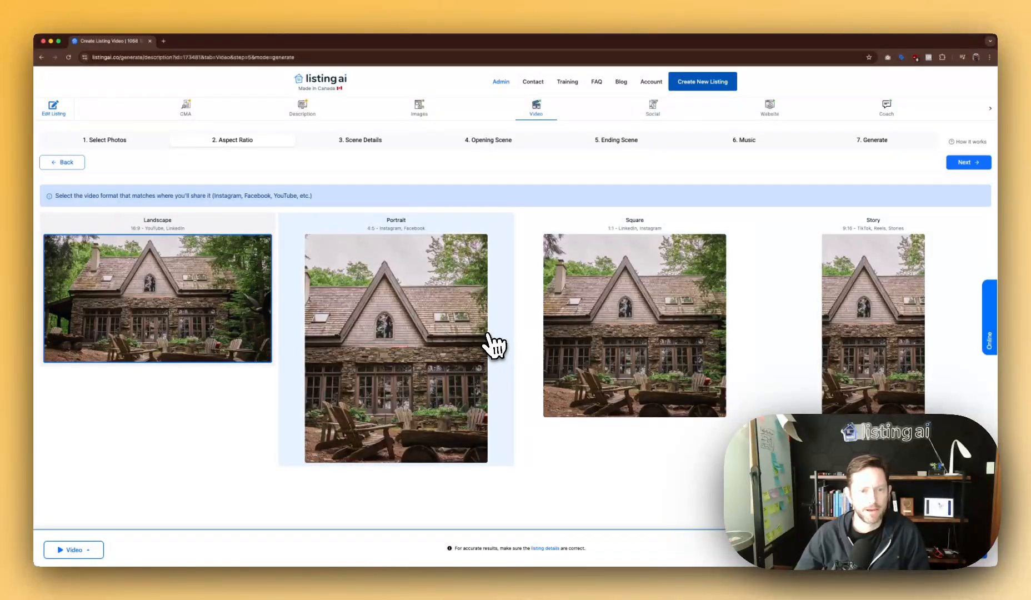
click(456, 314)
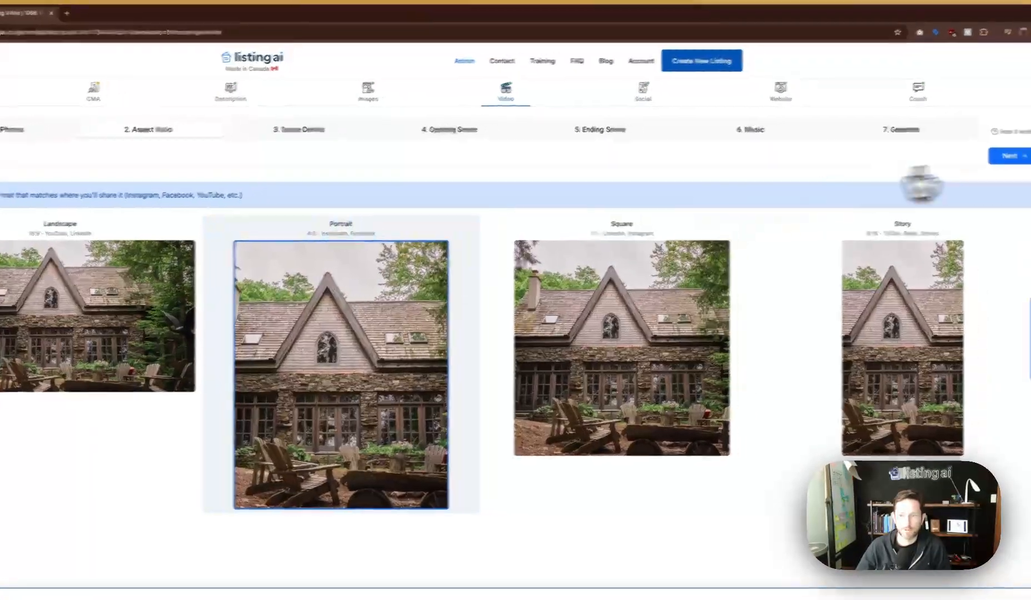
click(1017, 157)
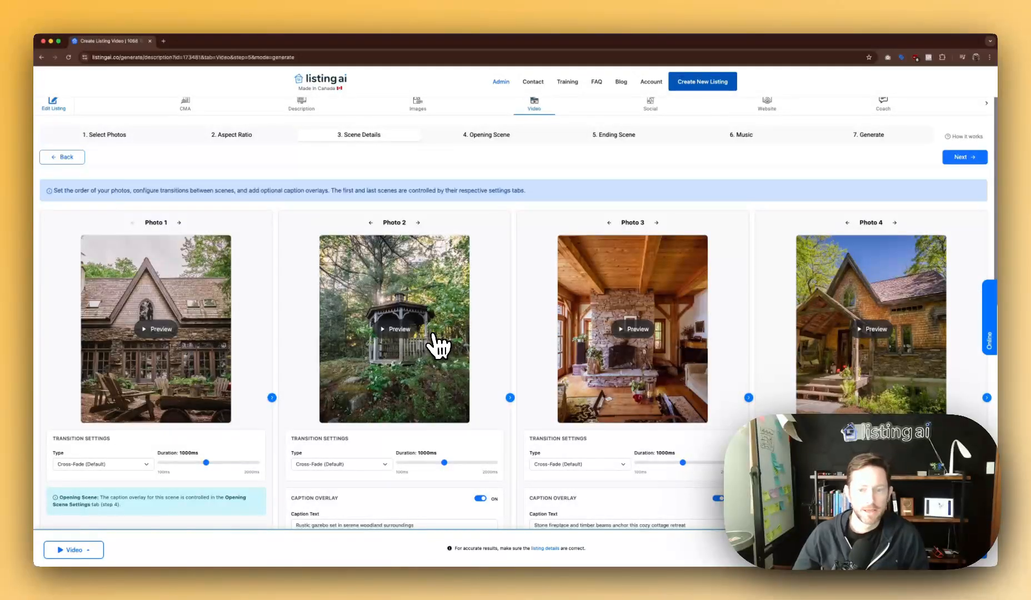
Move the fireplace photo up to second and put the gazebo ahead of the gothic house.
drag(828, 250, 162, 250)
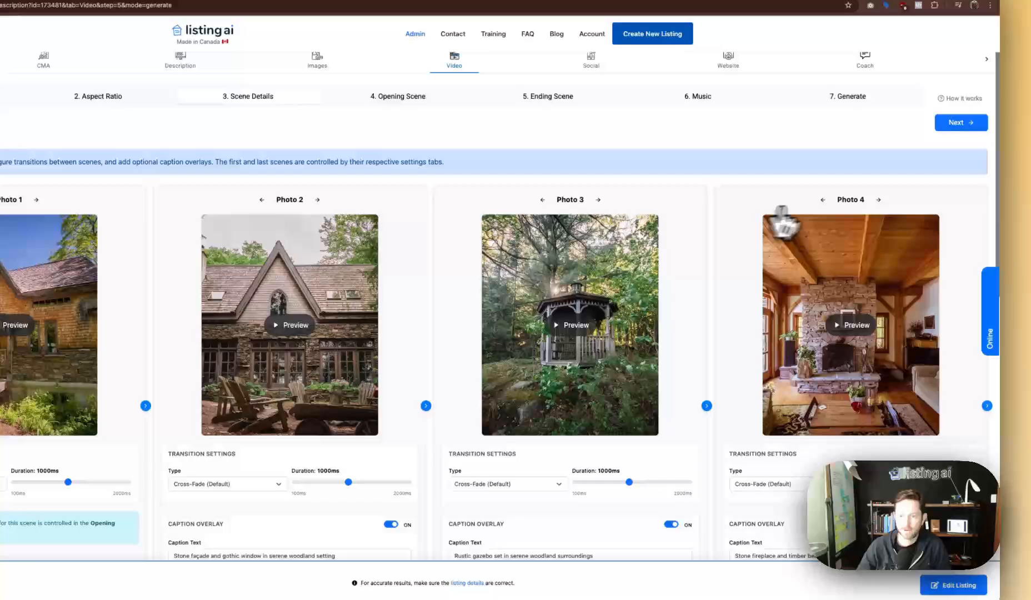
click(950, 220)
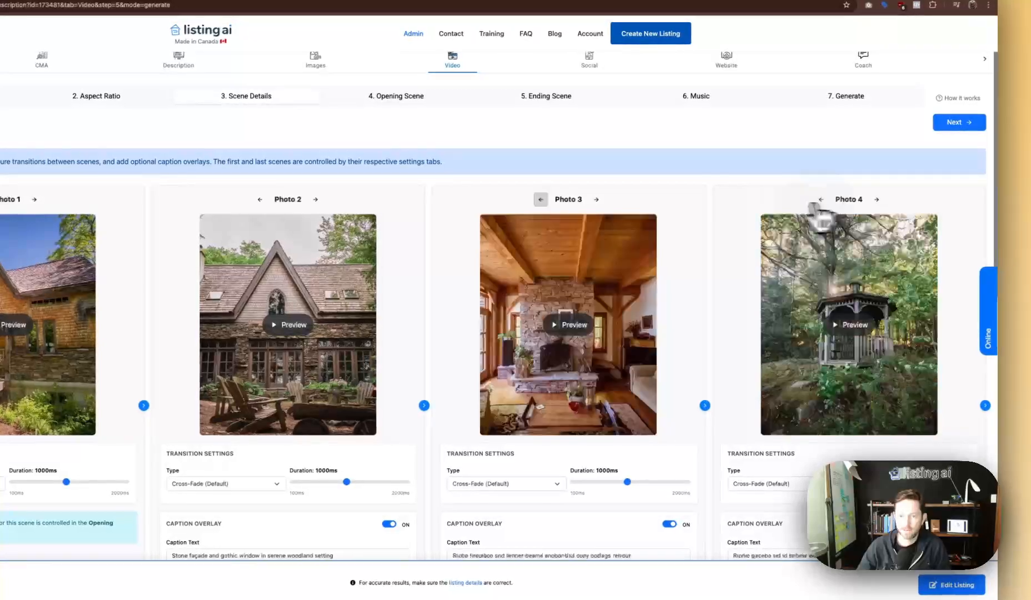
click(539, 199)
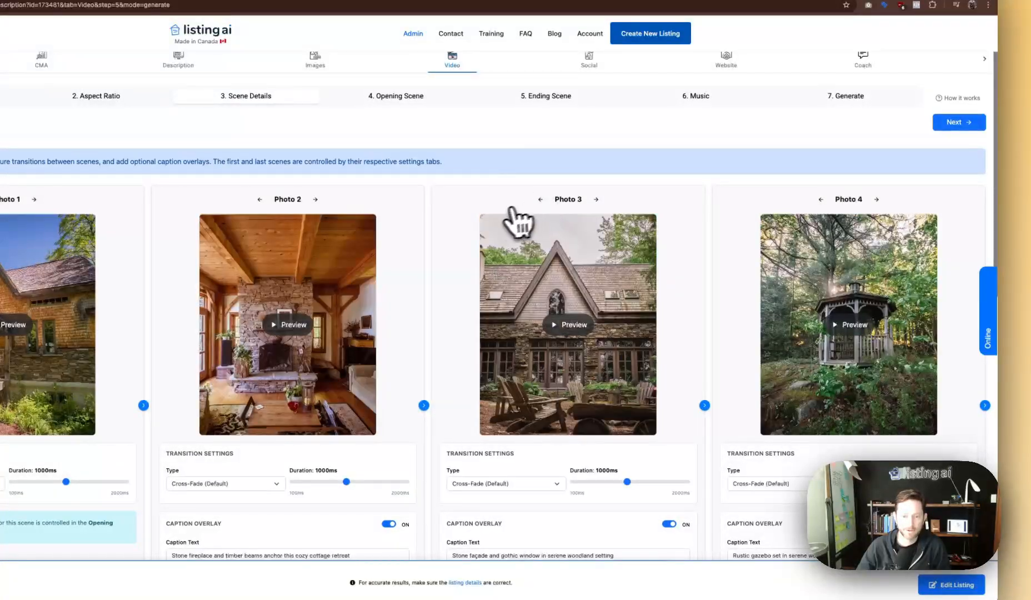
click(820, 199)
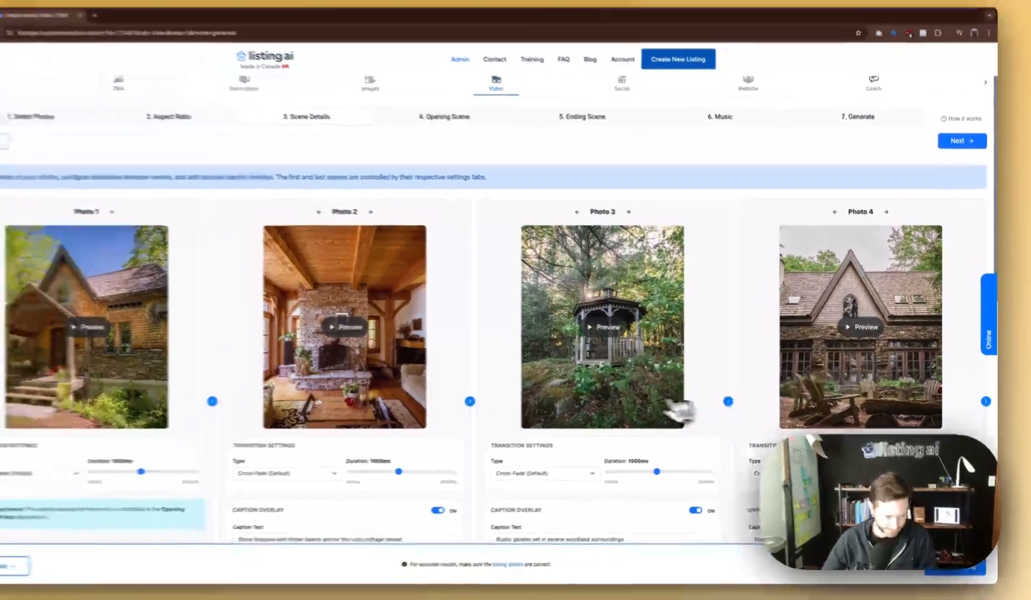
Keep Photo 1's Cross-Fade transition, preview its scene, and review the Photo 1–4 cards.
scroll(611, 425, down, 1)
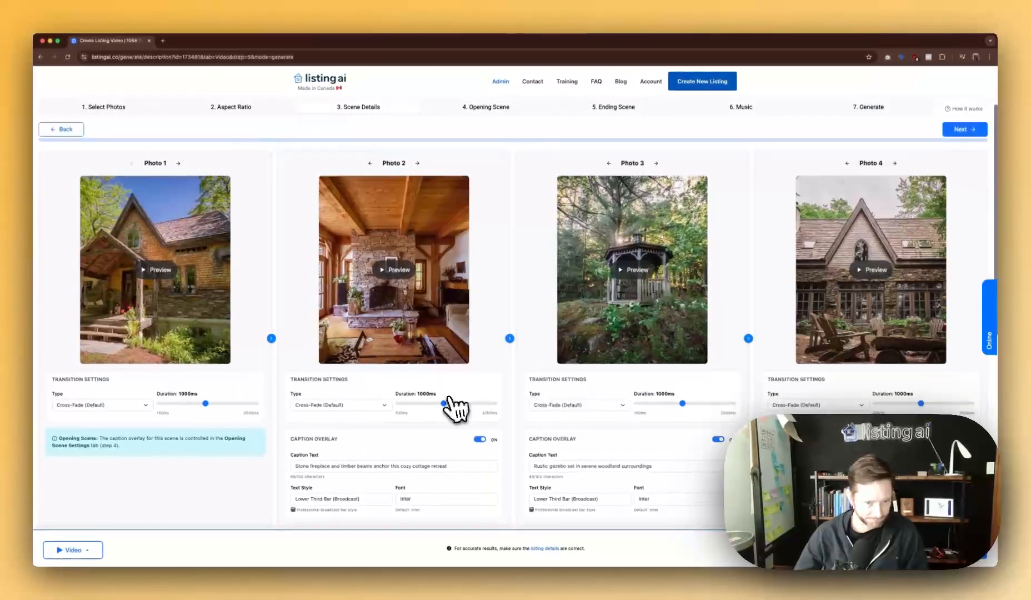
scroll(96, 383, up, 1)
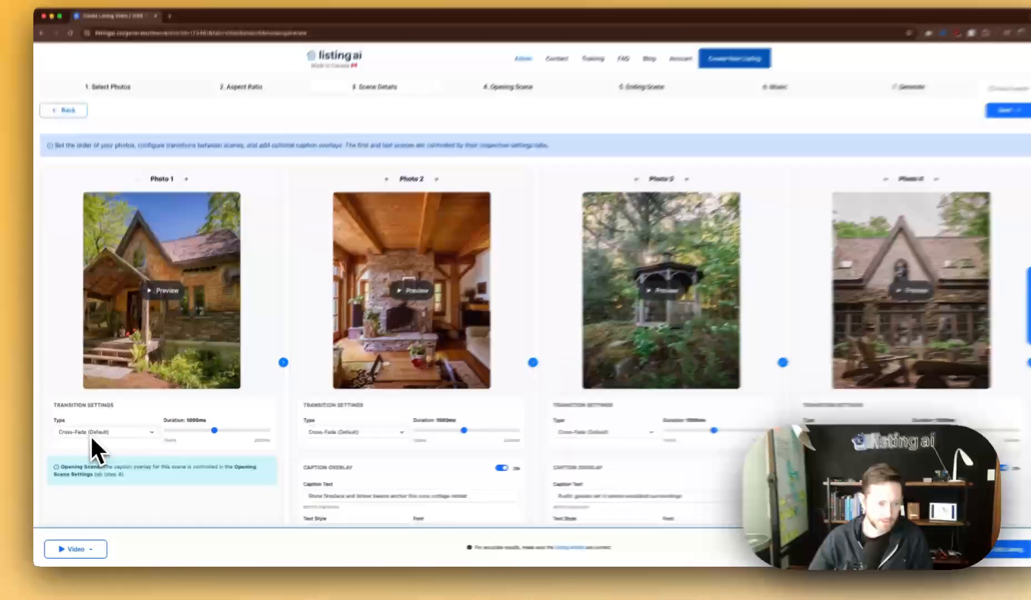
click(92, 433)
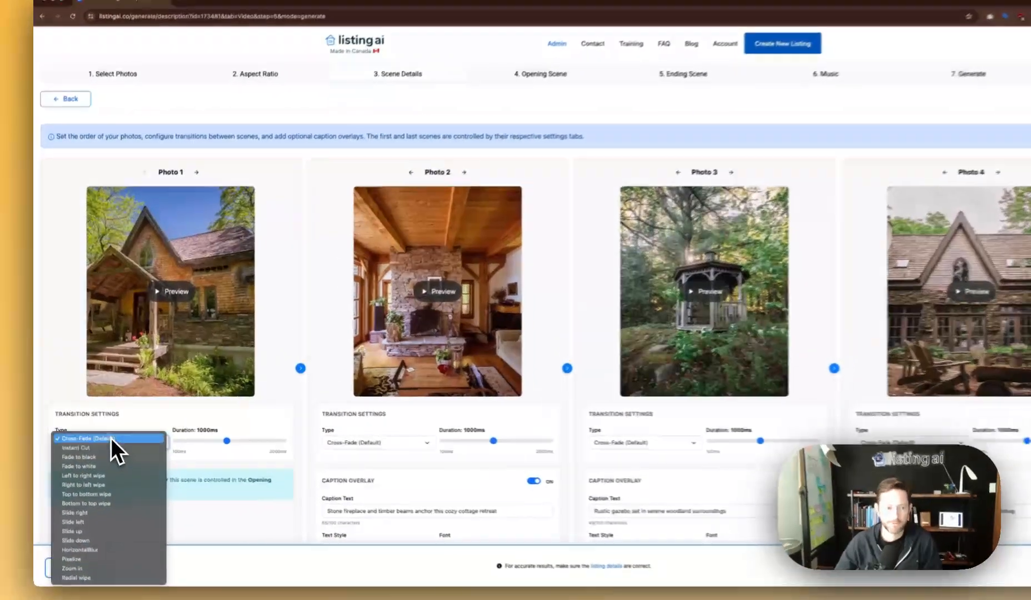
click(83, 434)
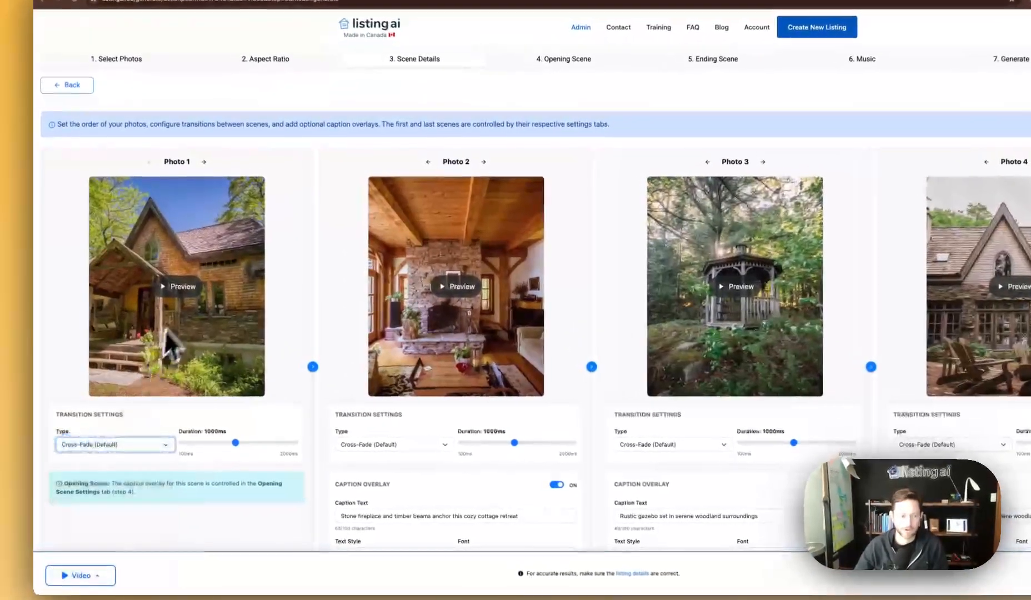
click(166, 303)
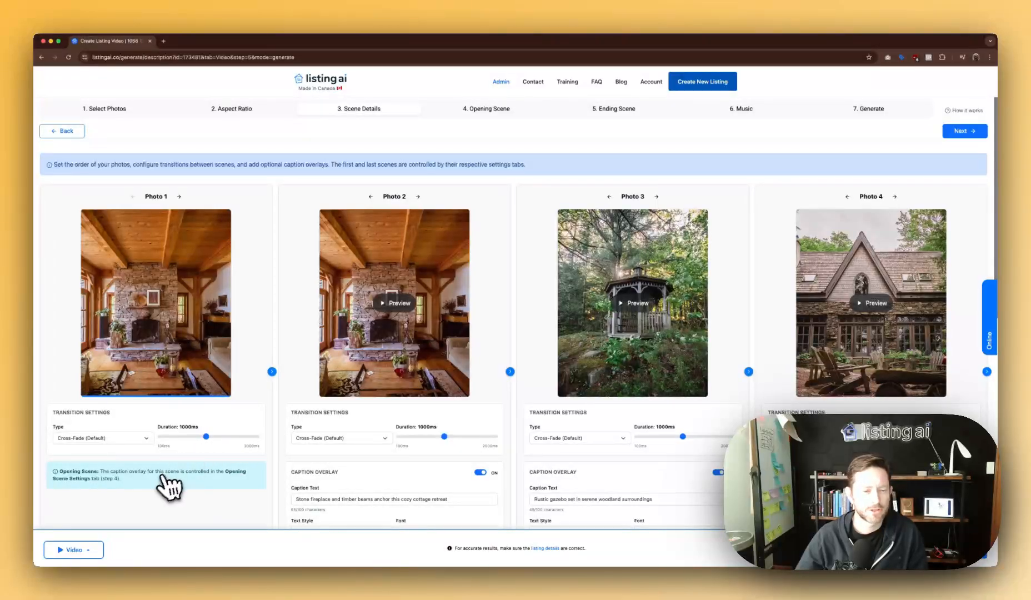
scroll(183, 472, down, 3)
scroll(195, 460, up, 2)
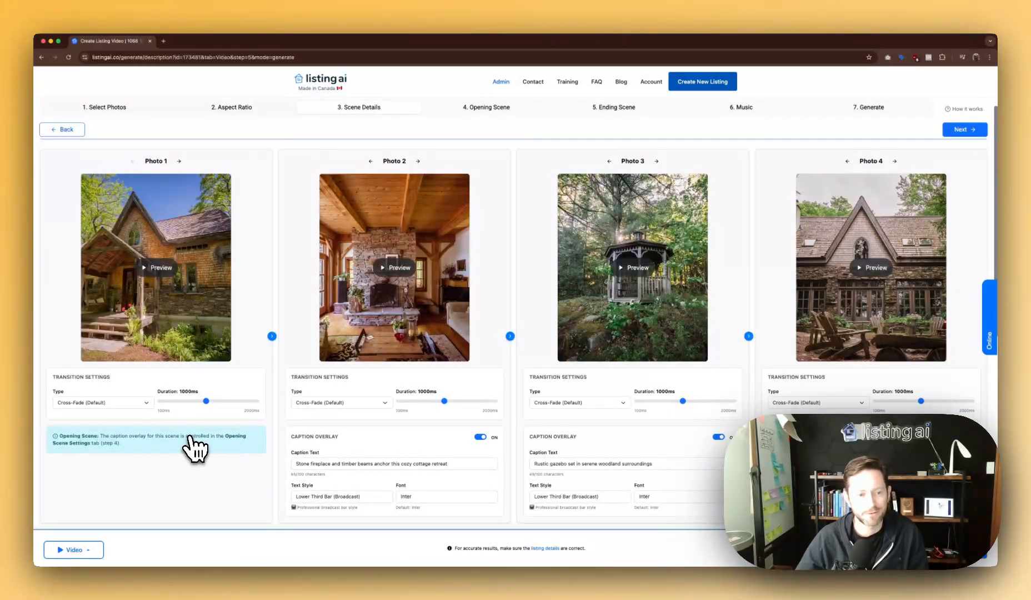
scroll(195, 447, up, 1)
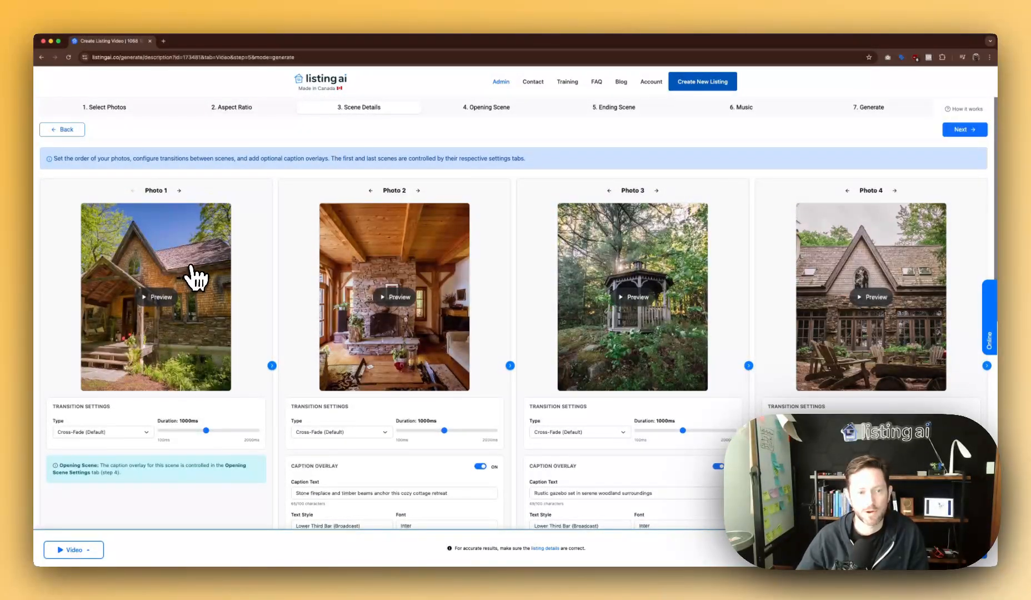
scroll(165, 310, down, 10)
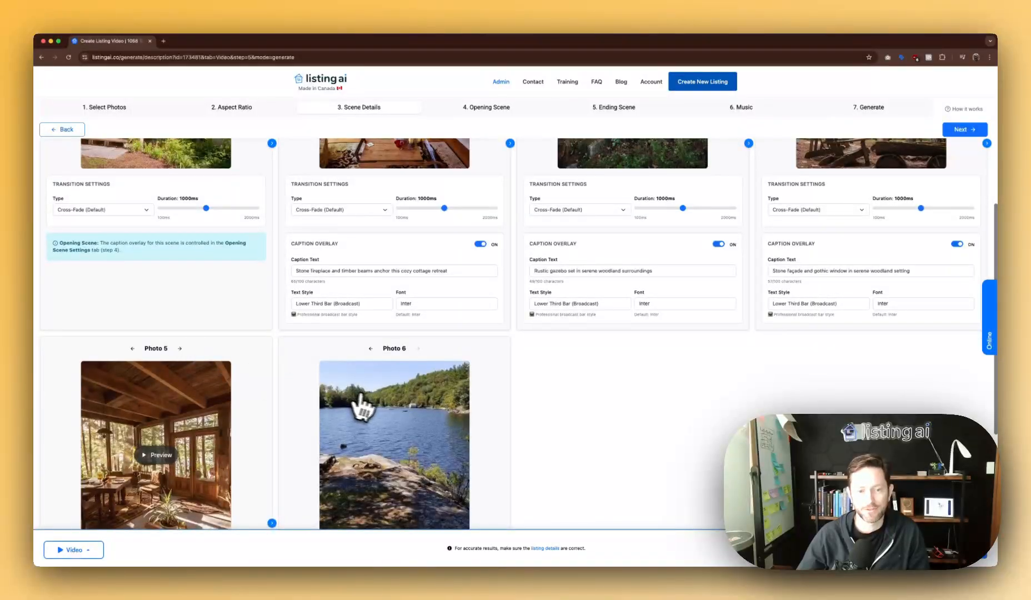
scroll(387, 425, down, 2)
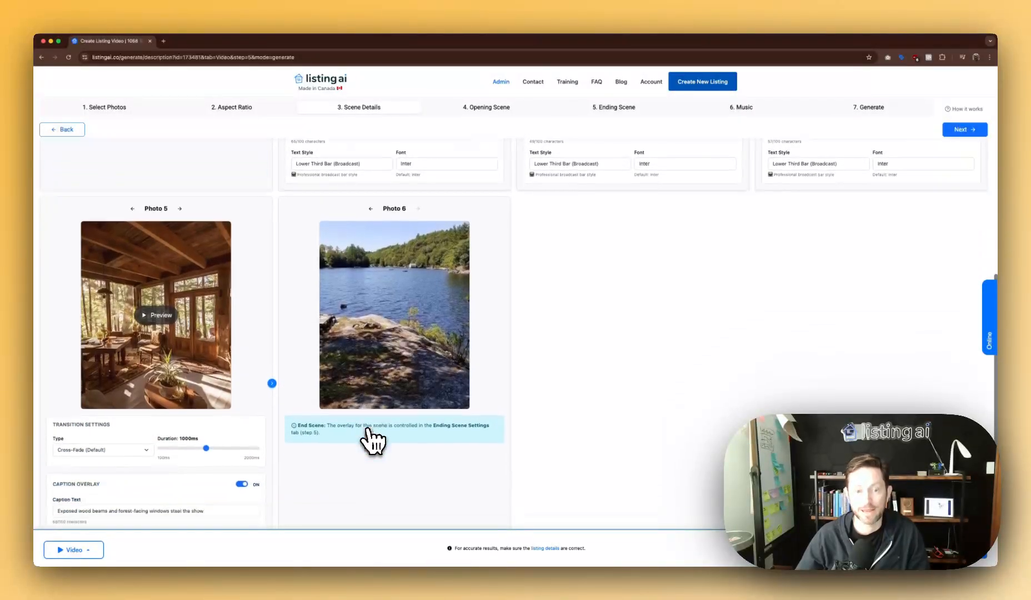
scroll(373, 435, up, 12)
scroll(222, 177, up, 2)
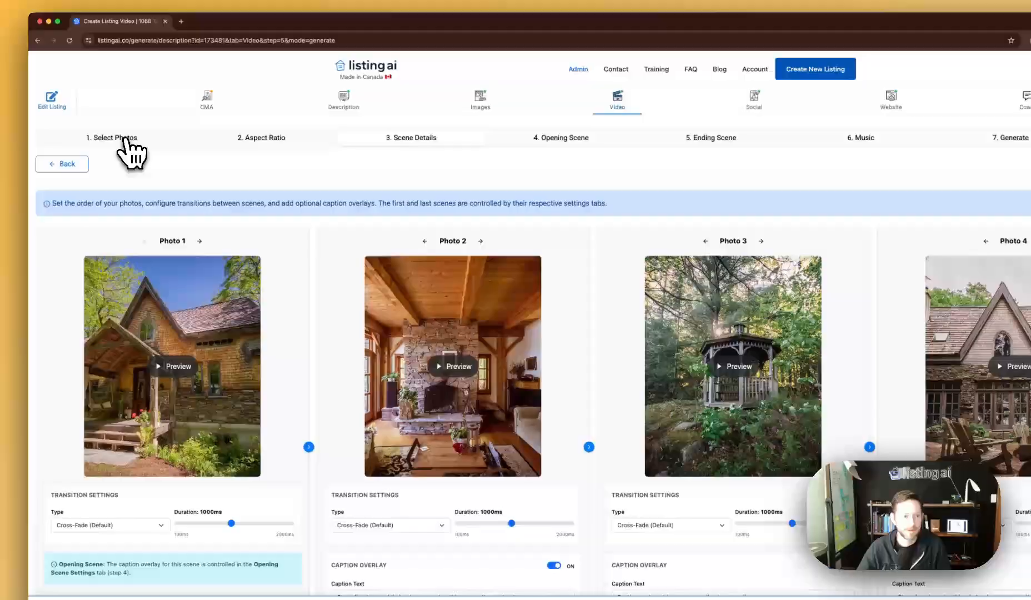
Untick the lake photo, leaving 5 images (~25s), and return to Scene Details.
click(125, 139)
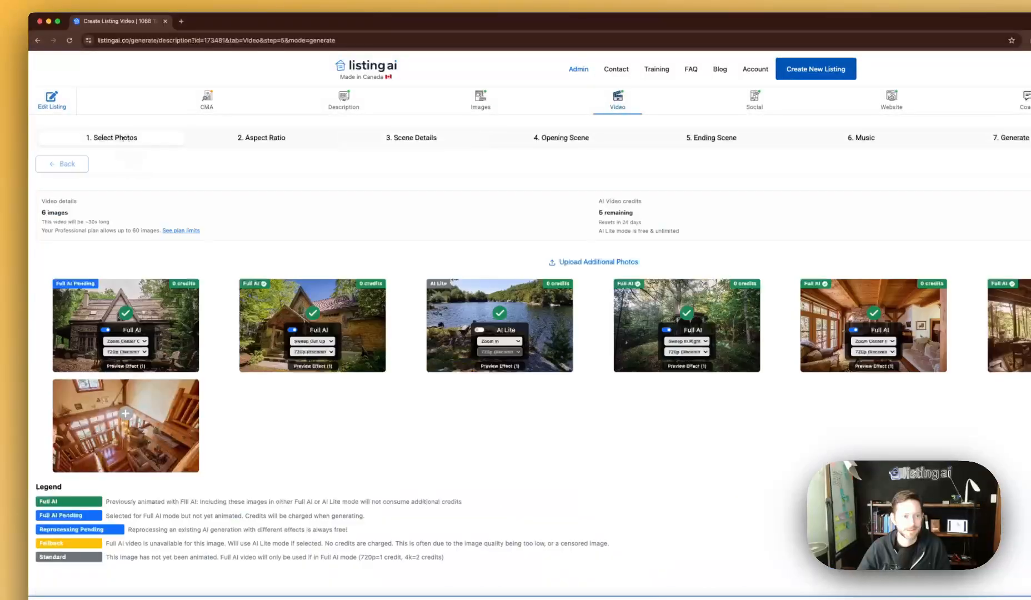
click(500, 313)
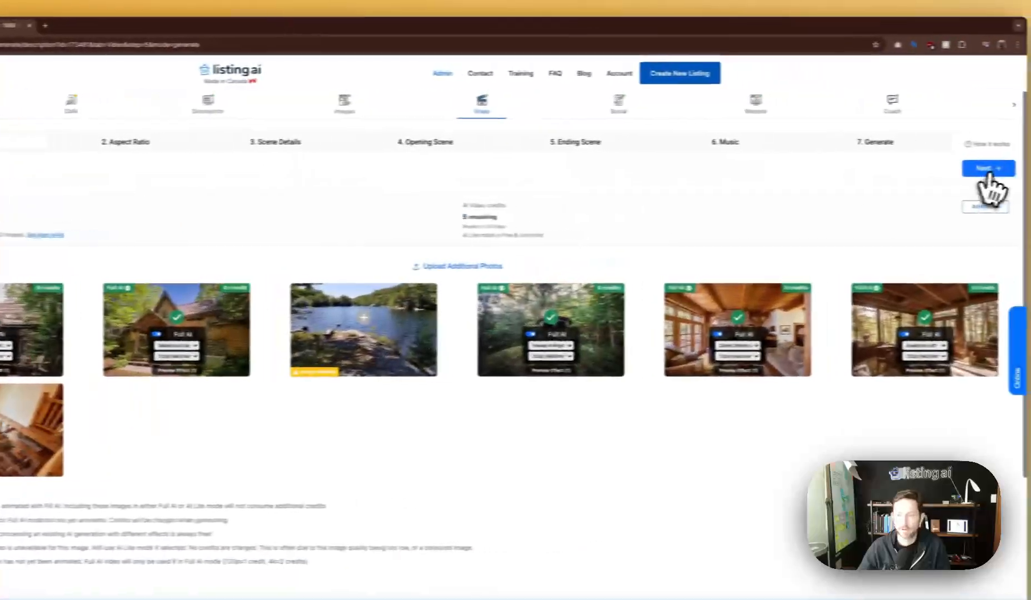
click(982, 169)
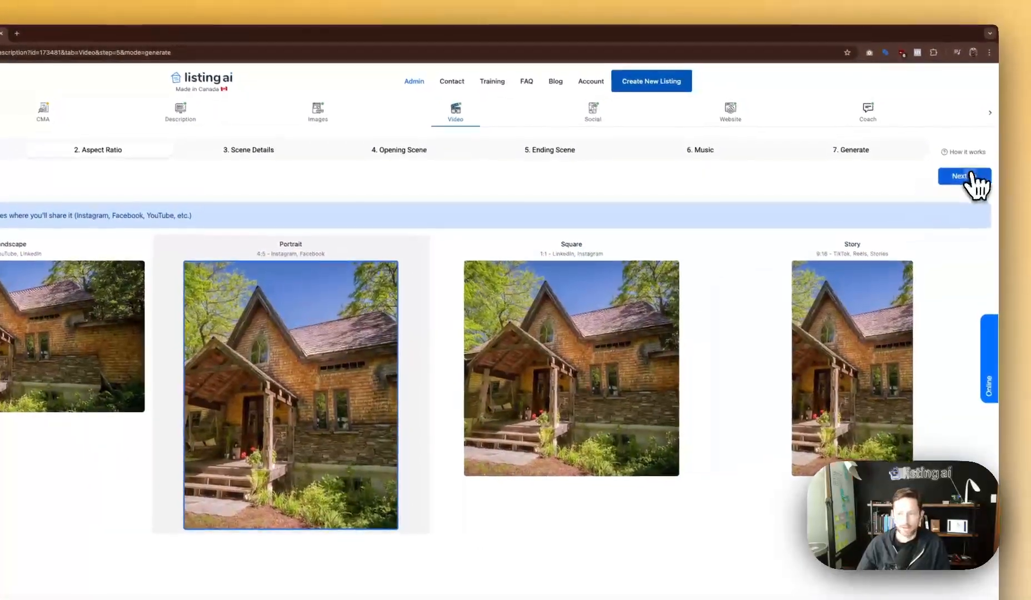
click(969, 166)
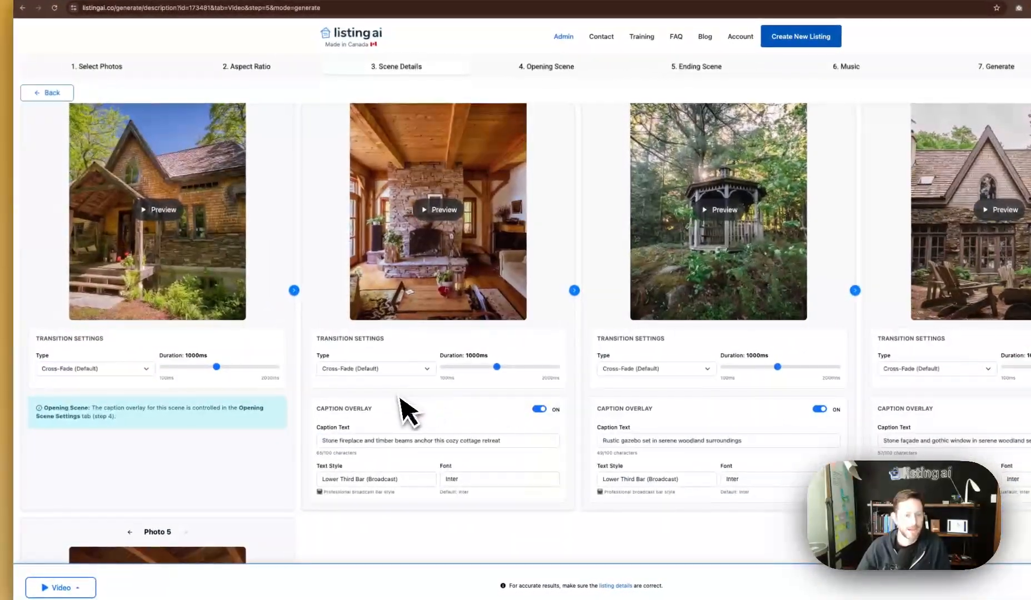
Set Photo 1's transition to Top to bottom wipe and preview it.
click(362, 371)
click(176, 381)
click(106, 370)
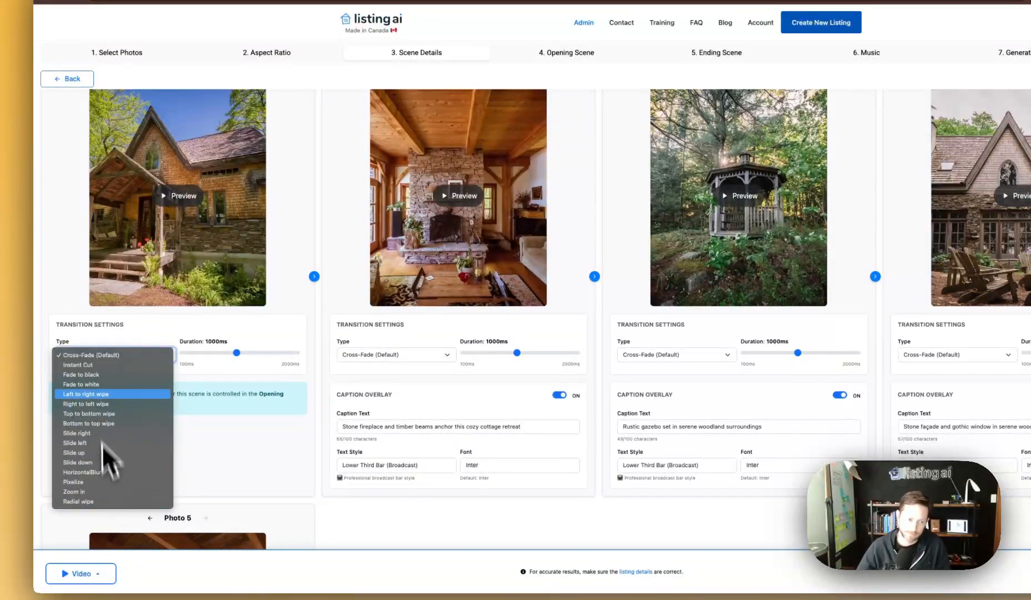
click(103, 416)
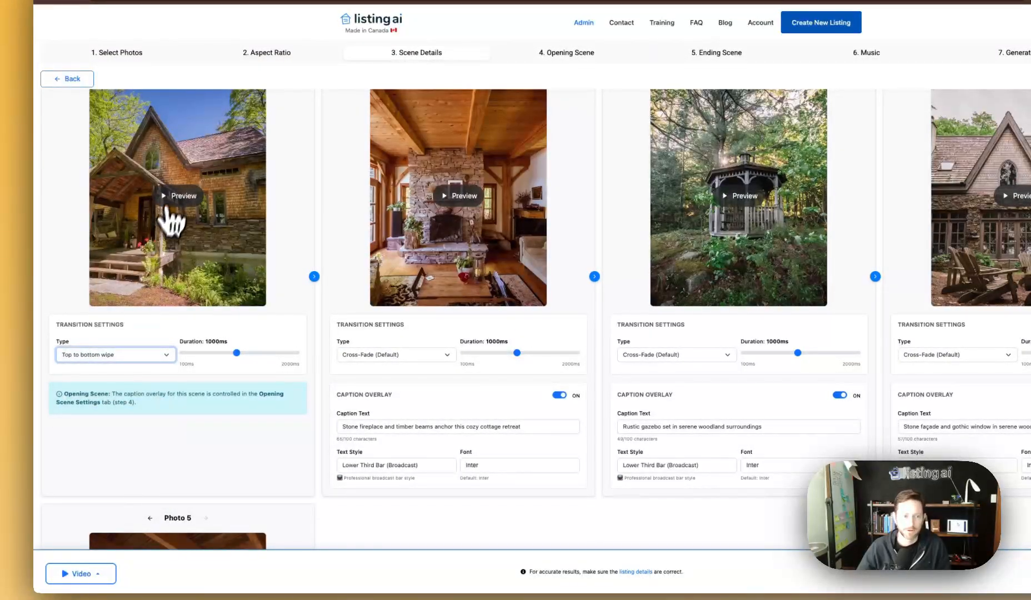
click(176, 195)
Try Pixelize on Photo 2 and Radial wipe on Photo 3, previewing each.
click(389, 354)
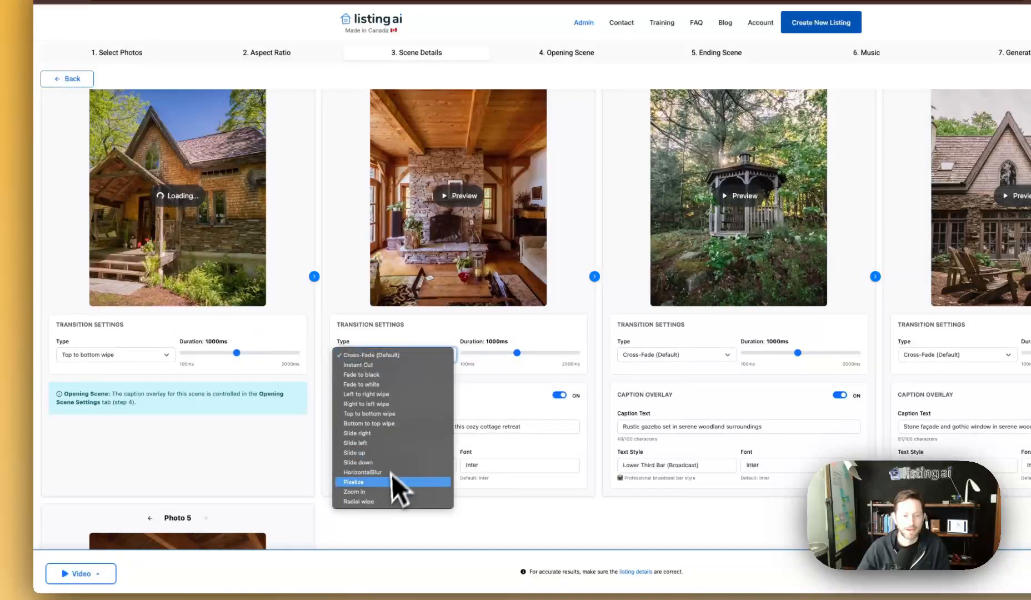
click(394, 476)
scroll(472, 275, up, 1)
click(464, 228)
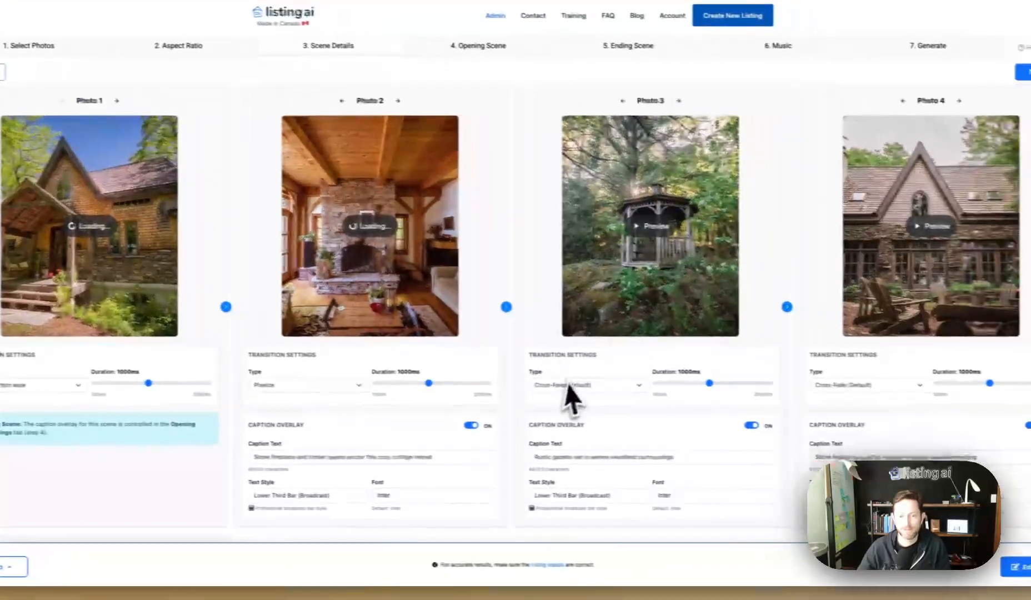
click(655, 386)
click(555, 530)
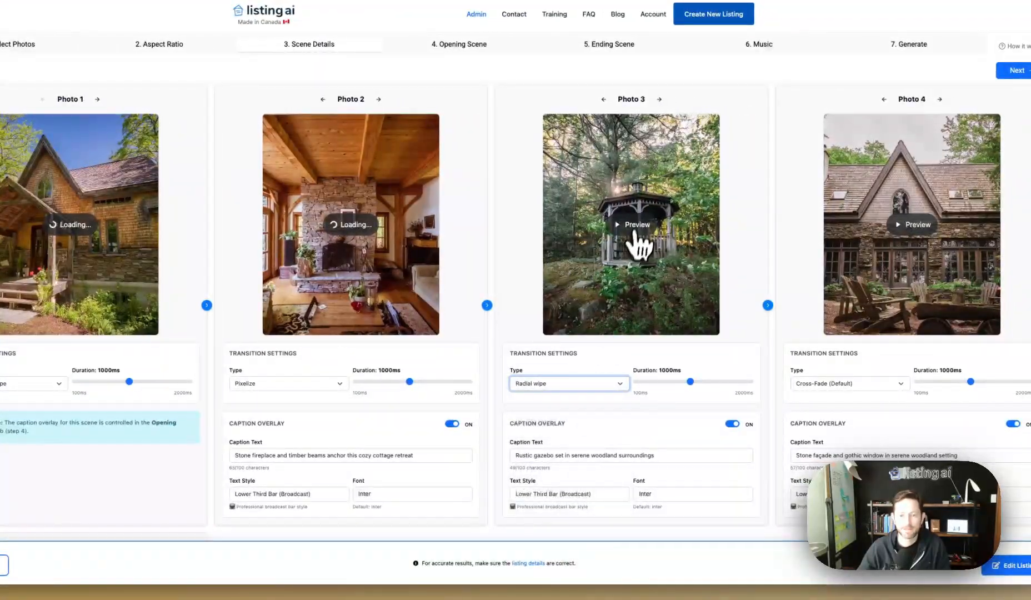
click(633, 225)
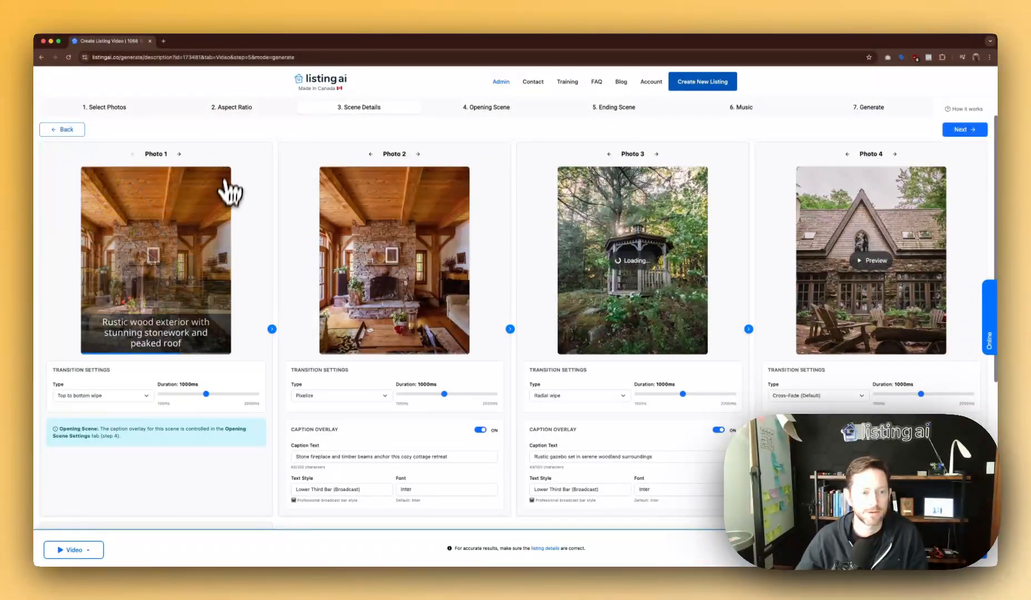
Revert Photos 2 and 3 to Cross-Fade and shorten Photo 3's duration to 900ms.
scroll(231, 267, down, 1)
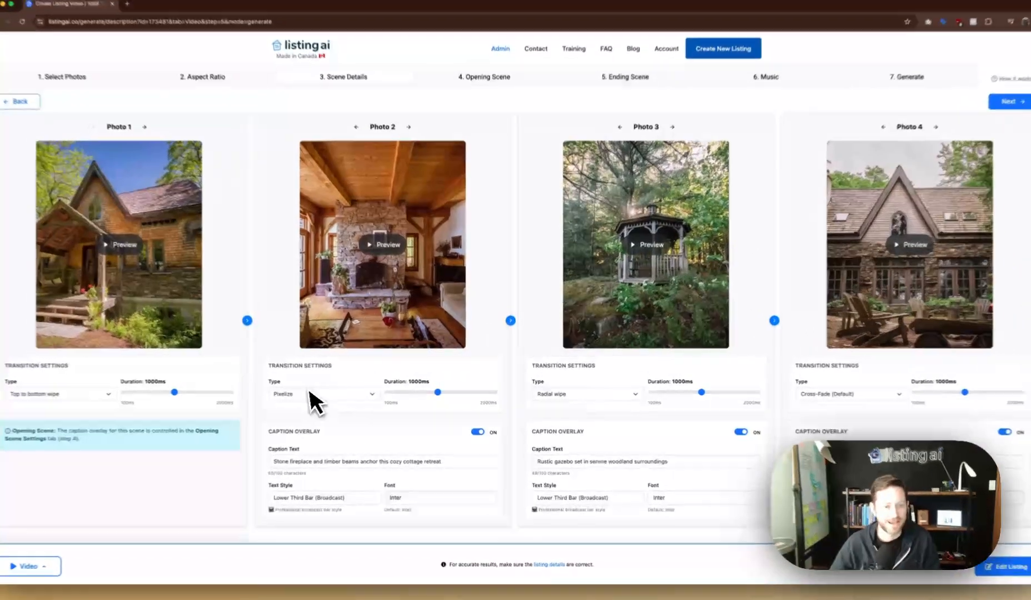
click(326, 392)
click(326, 287)
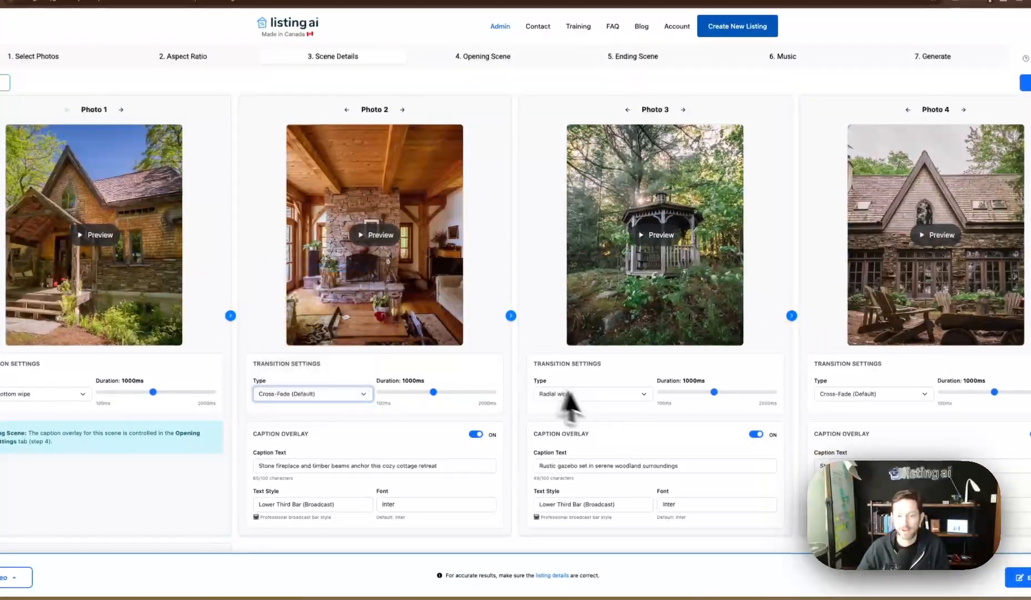
click(566, 393)
click(601, 256)
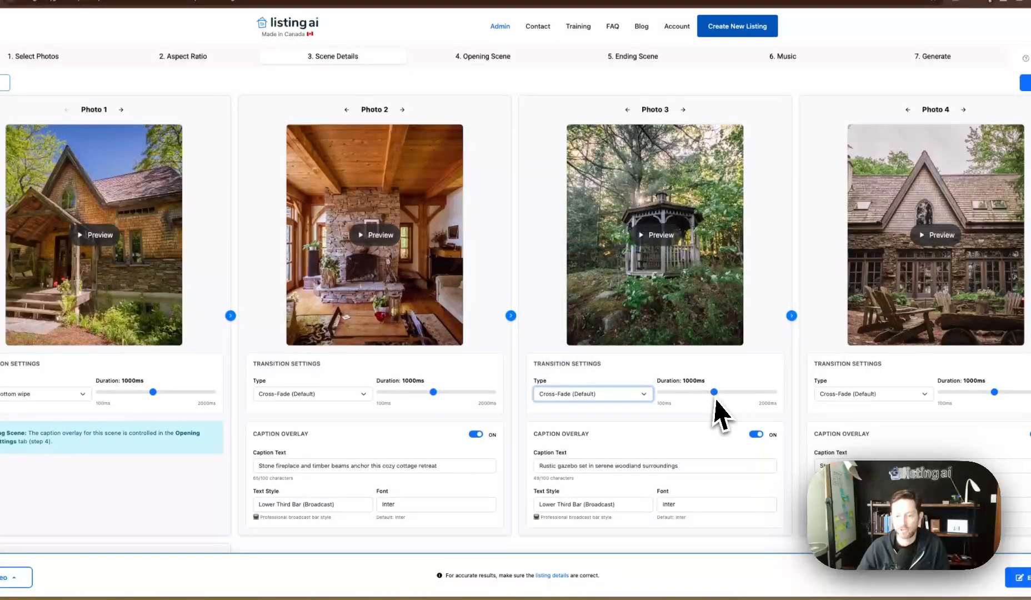
mouse_move(715, 398)
mouse_down()
mouse_move(691, 393)
mouse_move(706, 396)
mouse_up()
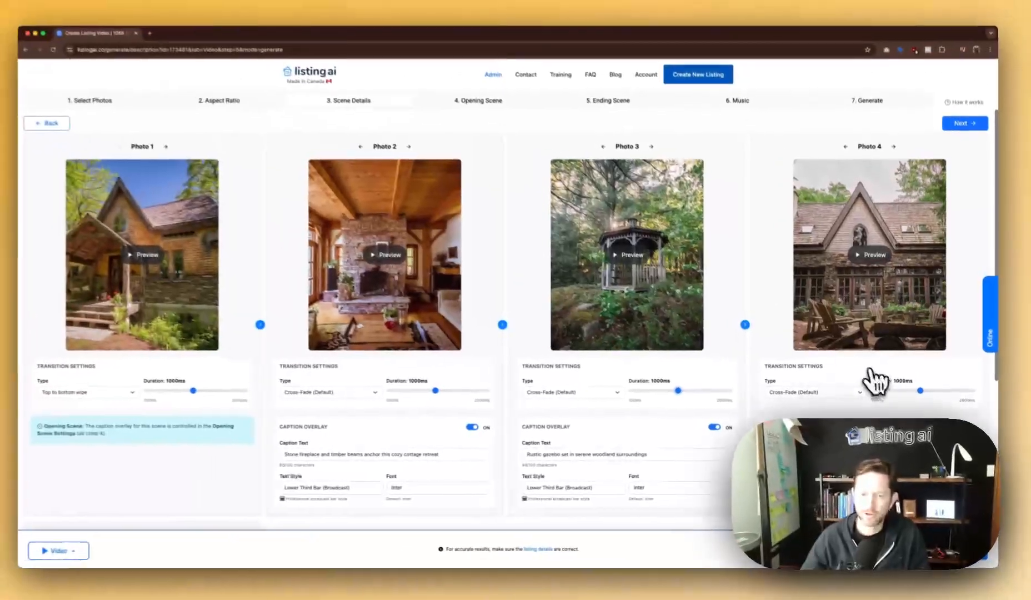
Toggle Photo 2's caption overlay off and on, inspect its caption text, and list text styles.
scroll(423, 439, down, 1)
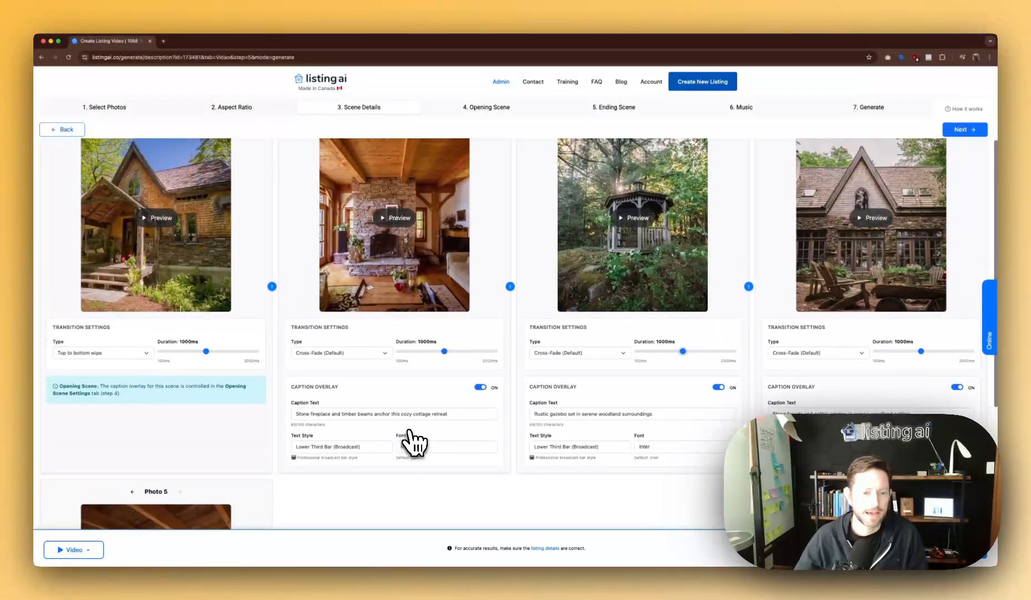
scroll(408, 417, up, 1)
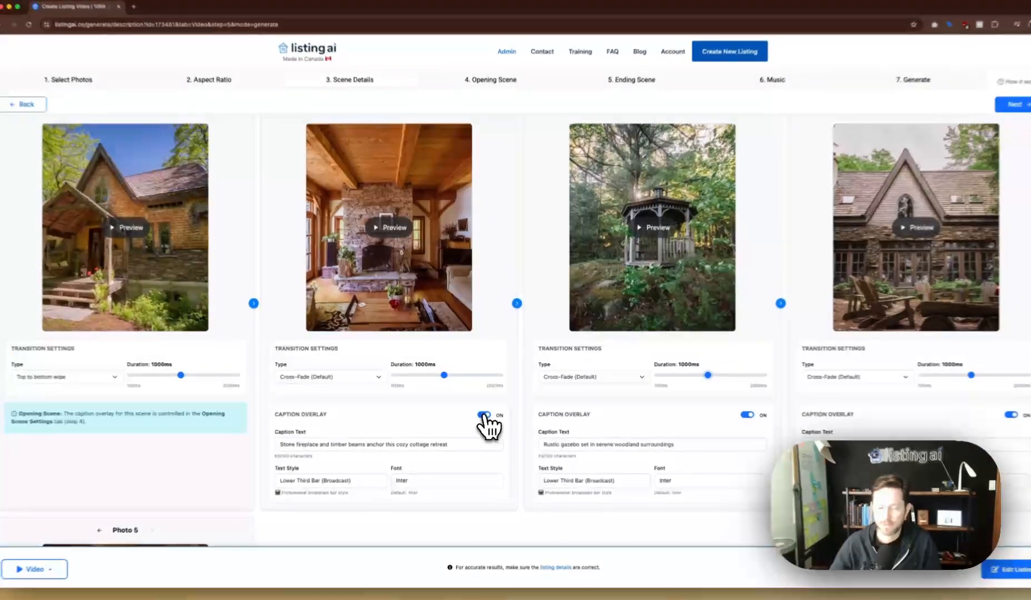
click(480, 410)
click(486, 418)
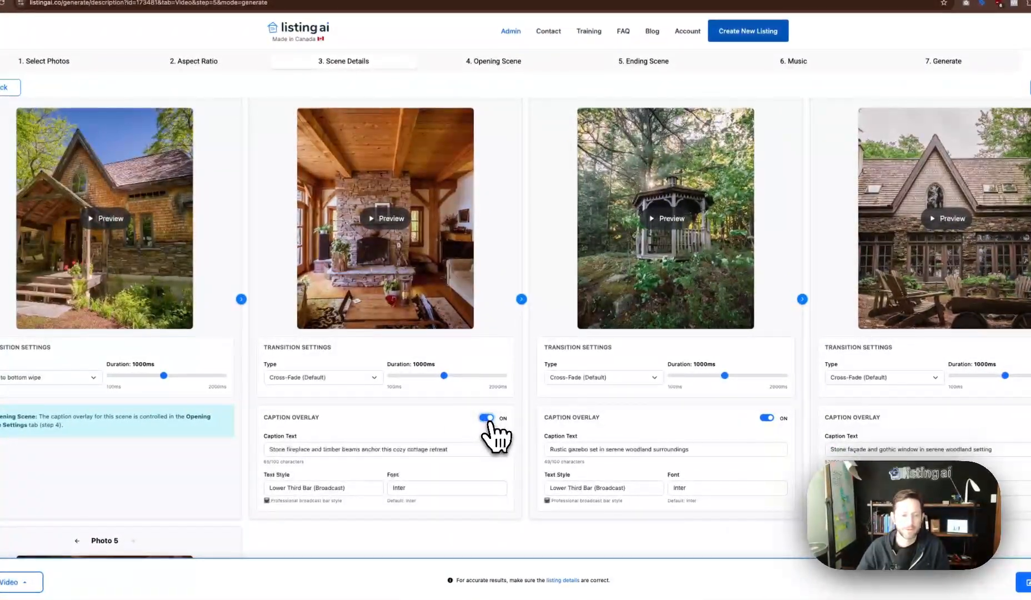
click(288, 450)
drag(468, 449, 322, 450)
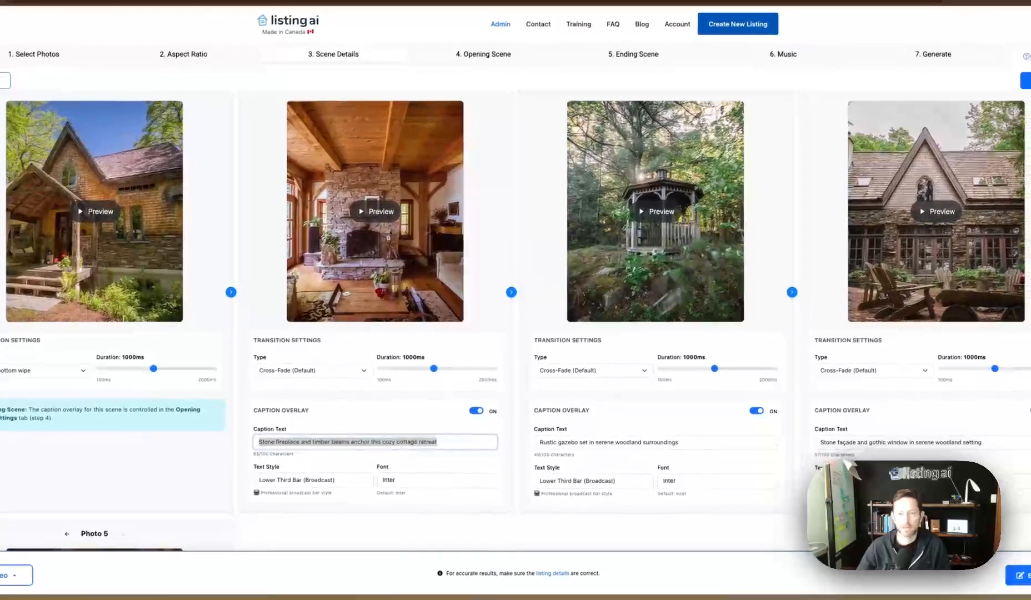
click(466, 451)
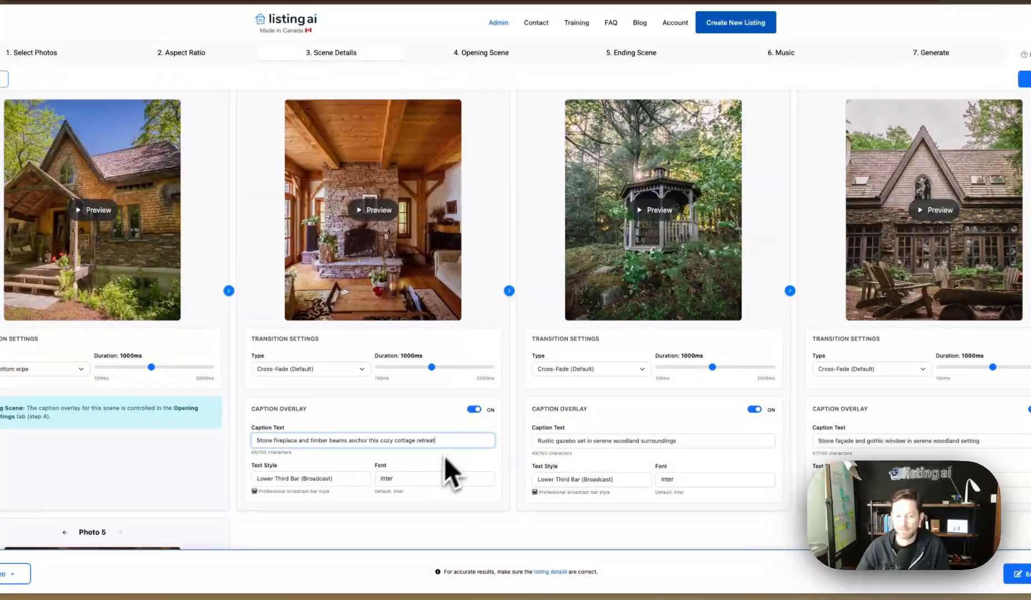
click(307, 479)
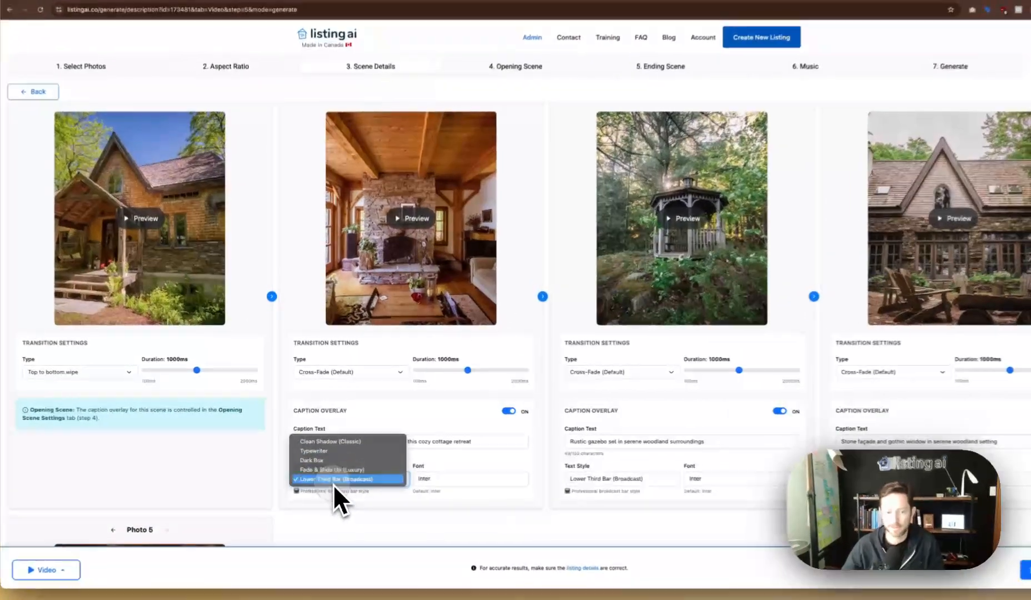
click(326, 470)
click(417, 212)
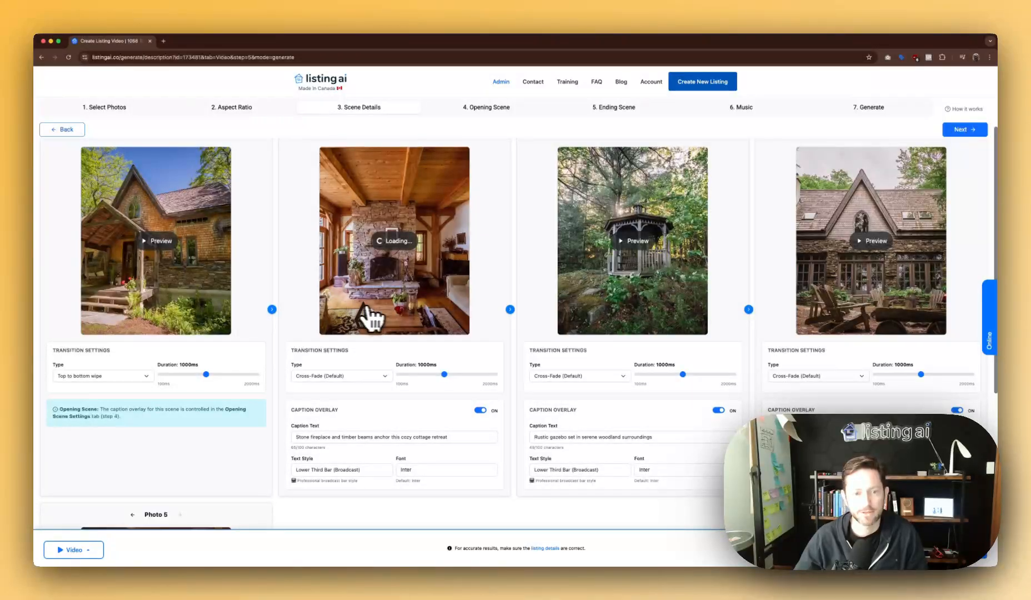
scroll(371, 318, up, 1)
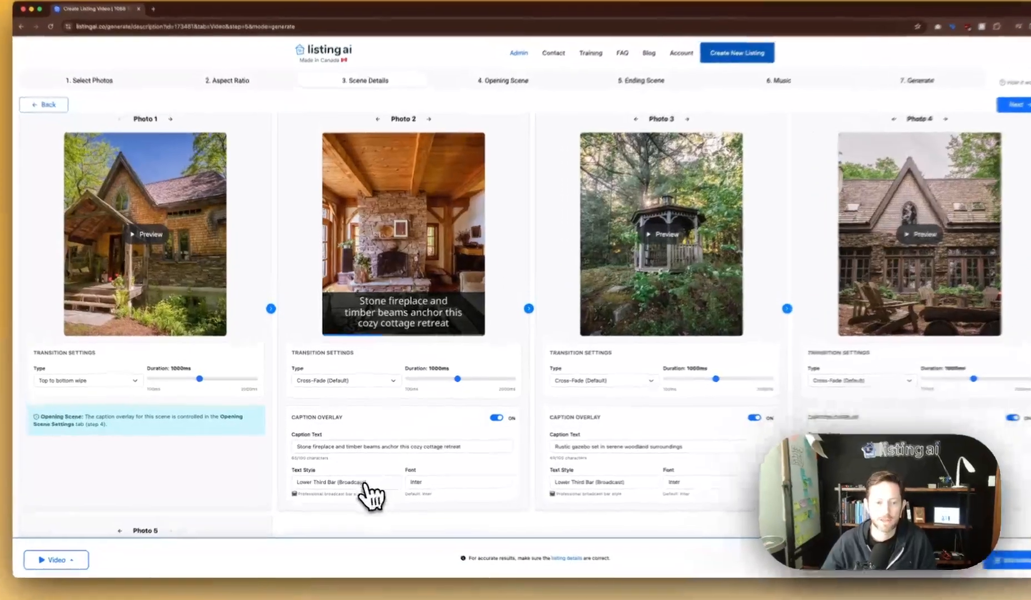
click(361, 479)
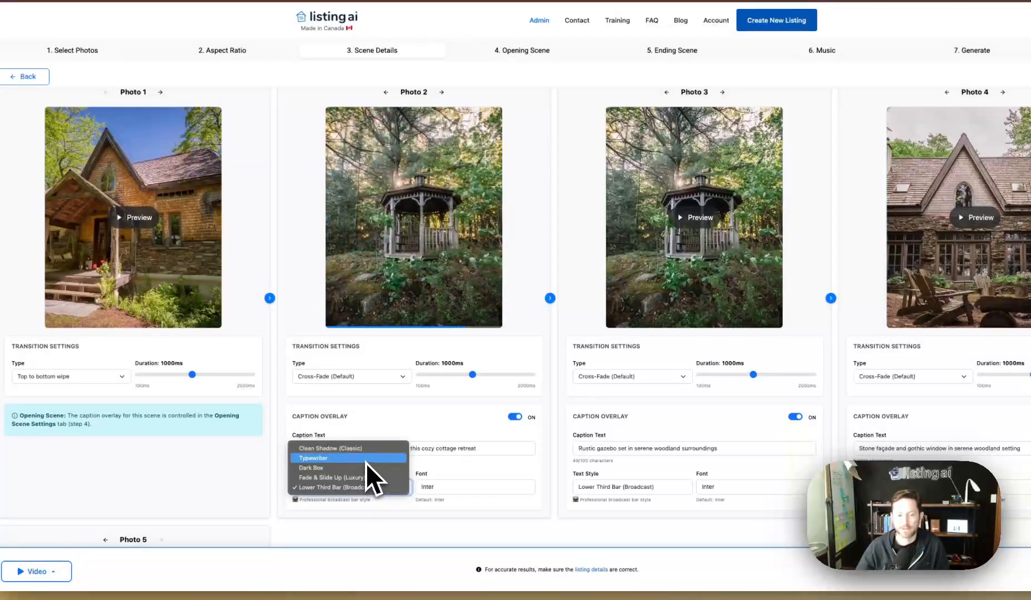
click(365, 462)
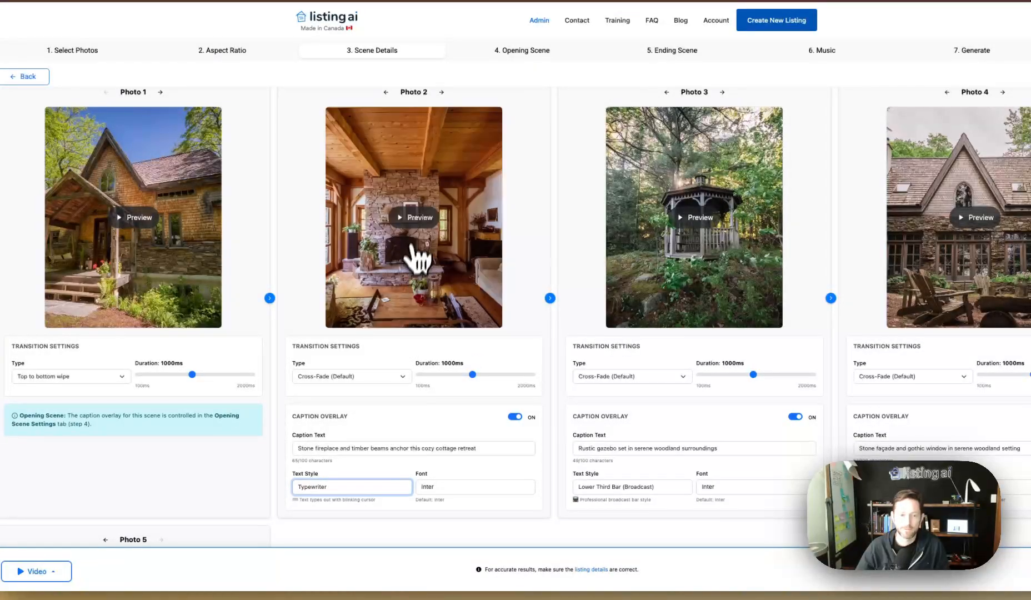
click(422, 222)
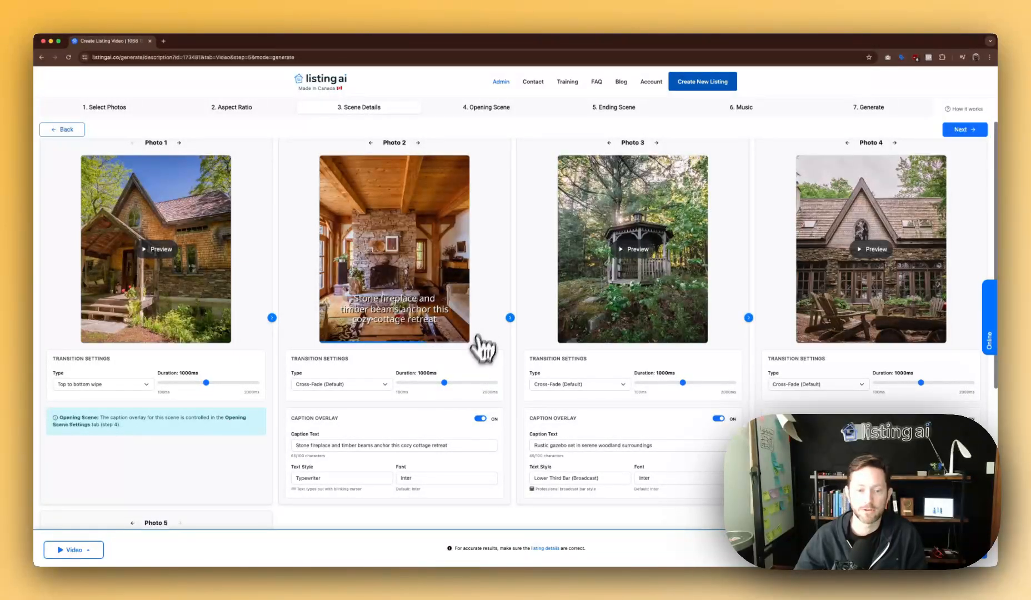
click(445, 478)
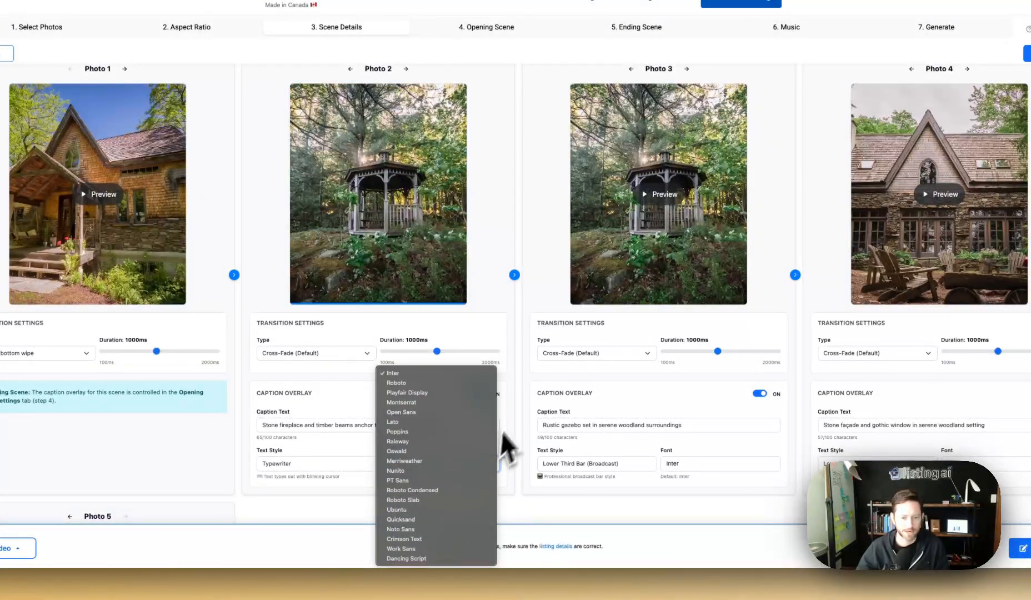
click(500, 431)
scroll(499, 413, up, 2)
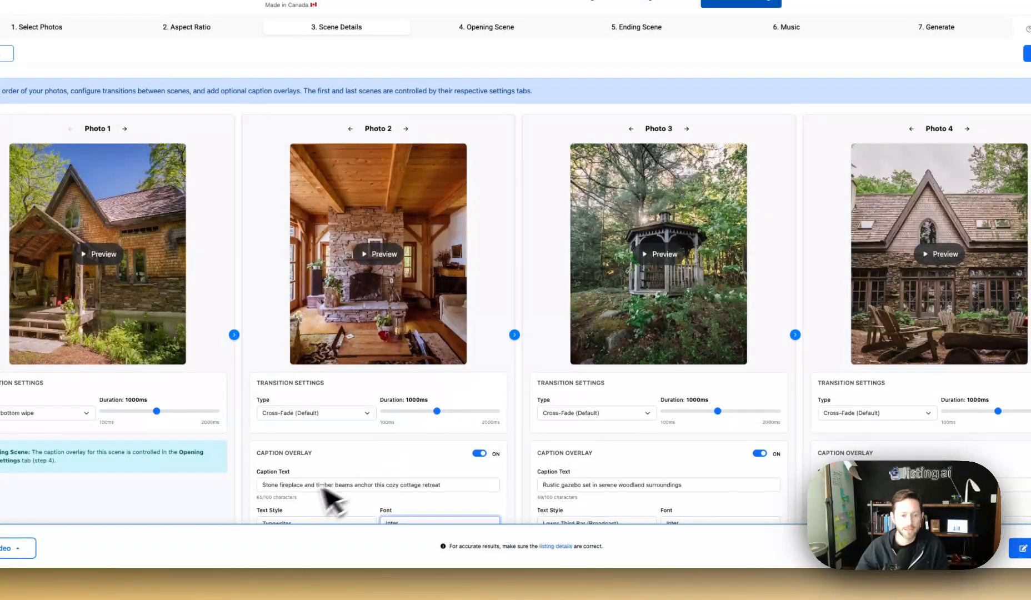
scroll(328, 497, down, 2)
click(291, 458)
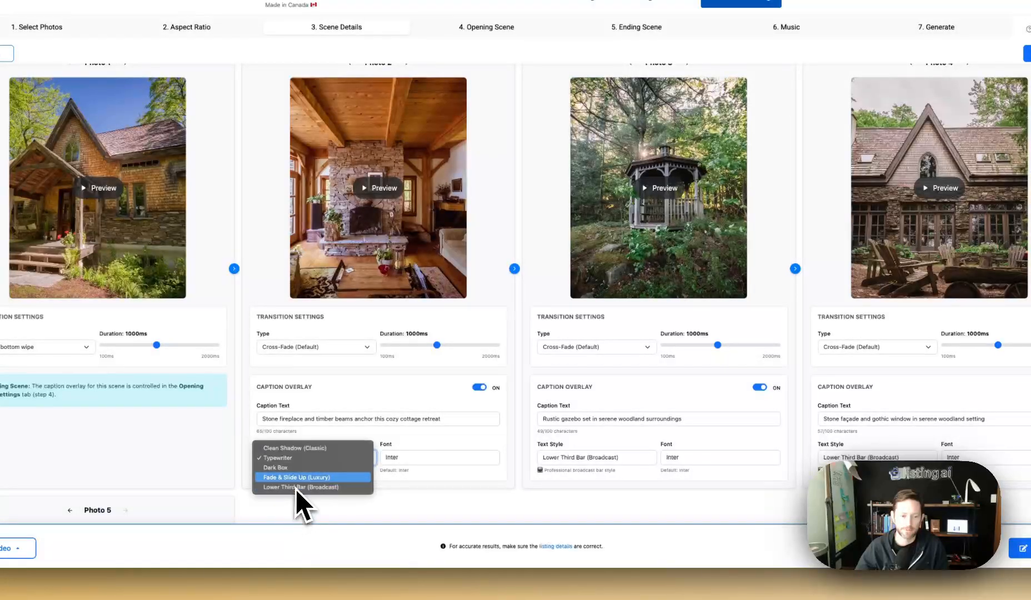
click(288, 487)
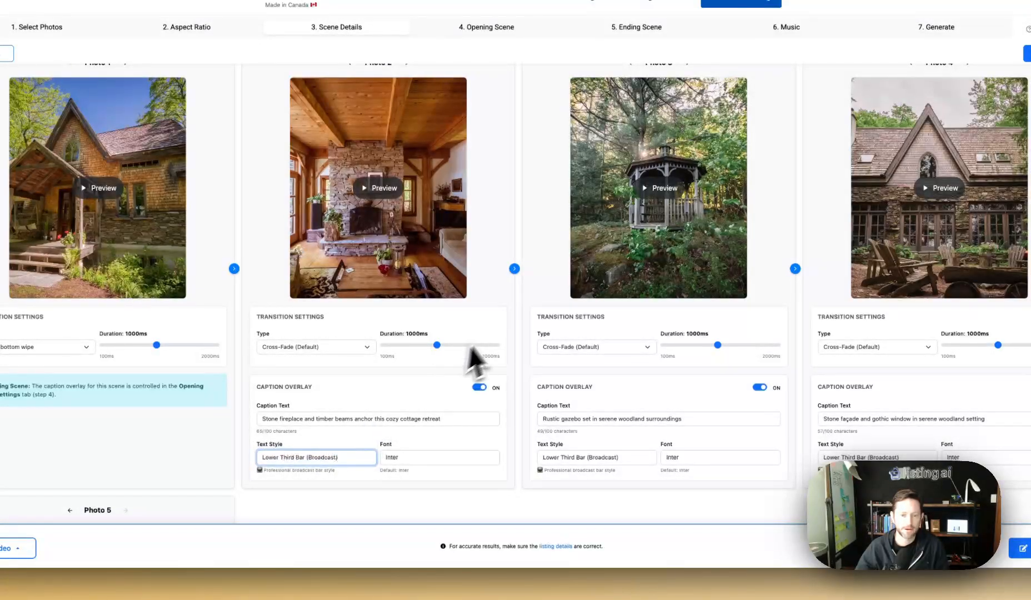
scroll(516, 336, up, 2)
scroll(515, 336, down, 7)
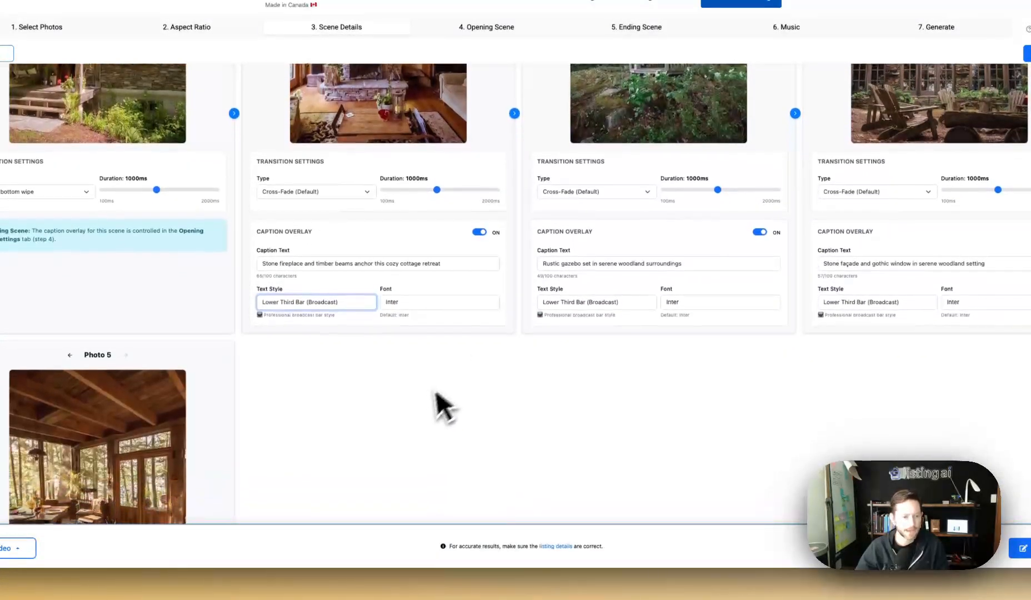
scroll(435, 393, down, 1)
scroll(421, 402, up, 9)
Move the sunroom photo ahead of the gazebo into third place, then go to Opening Scene.
click(886, 218)
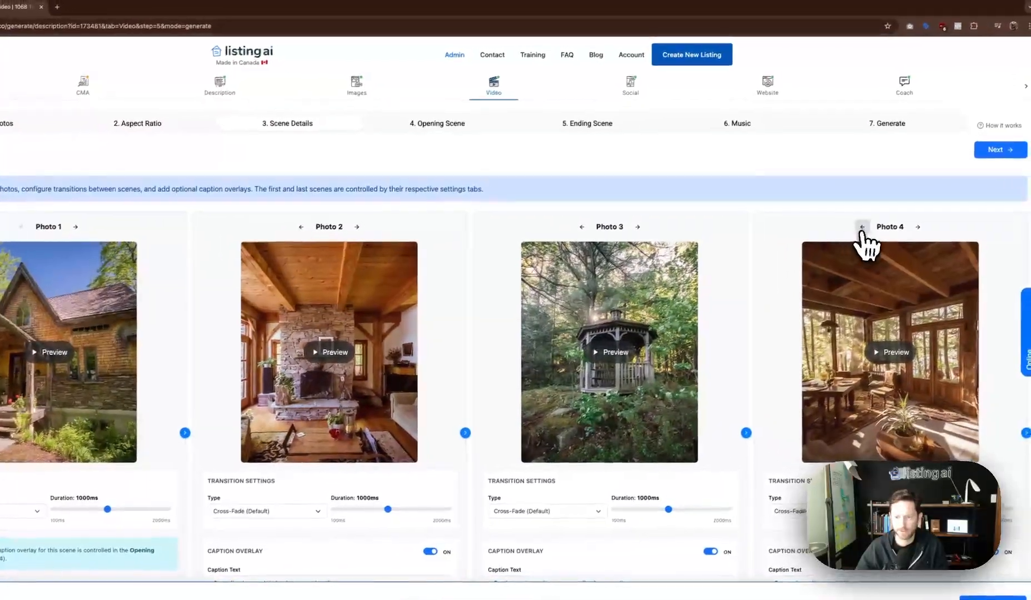
click(862, 228)
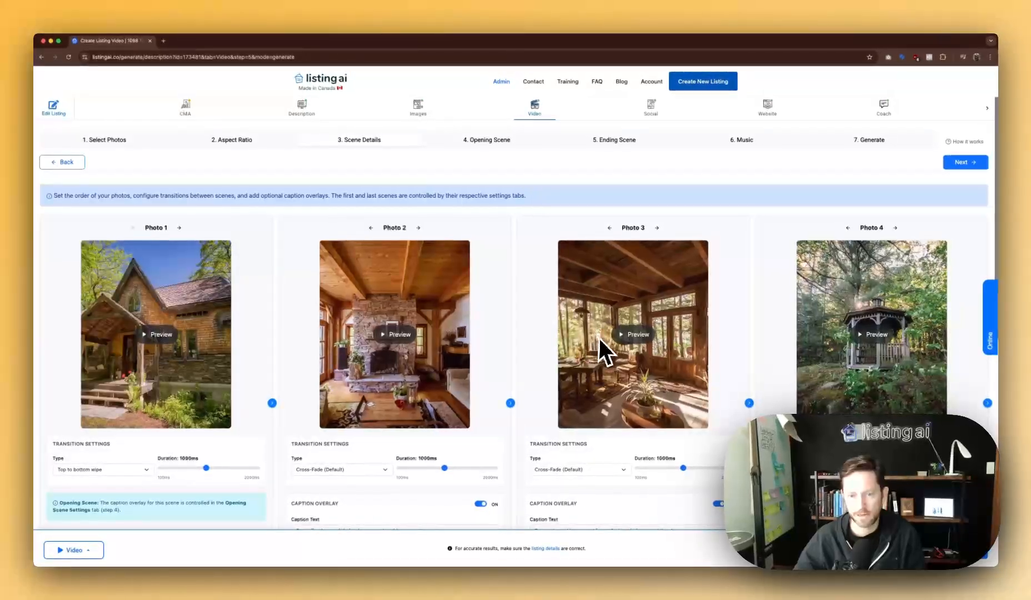
scroll(856, 329, down, 6)
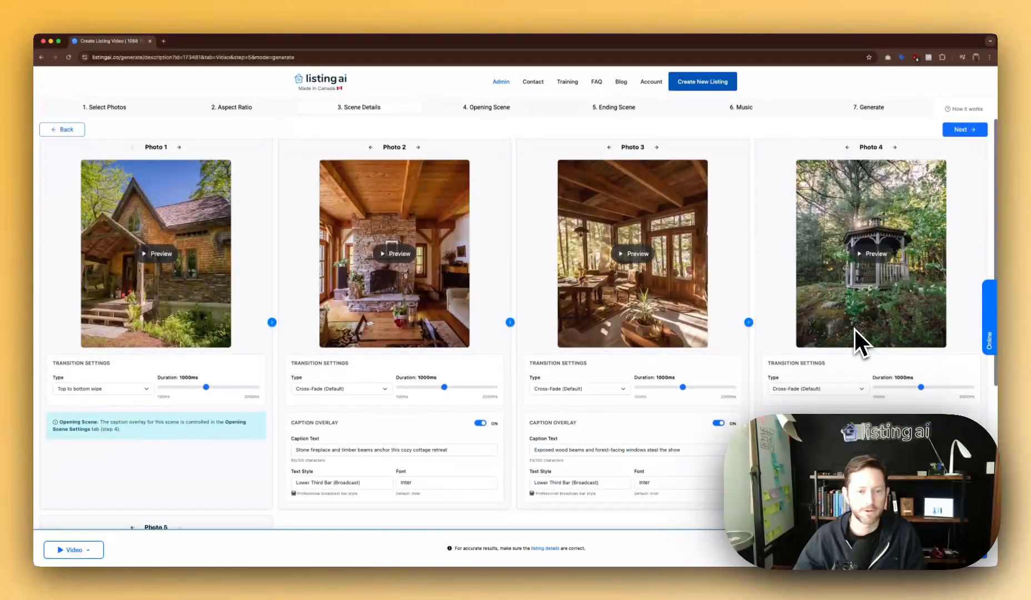
scroll(214, 433, up, 6)
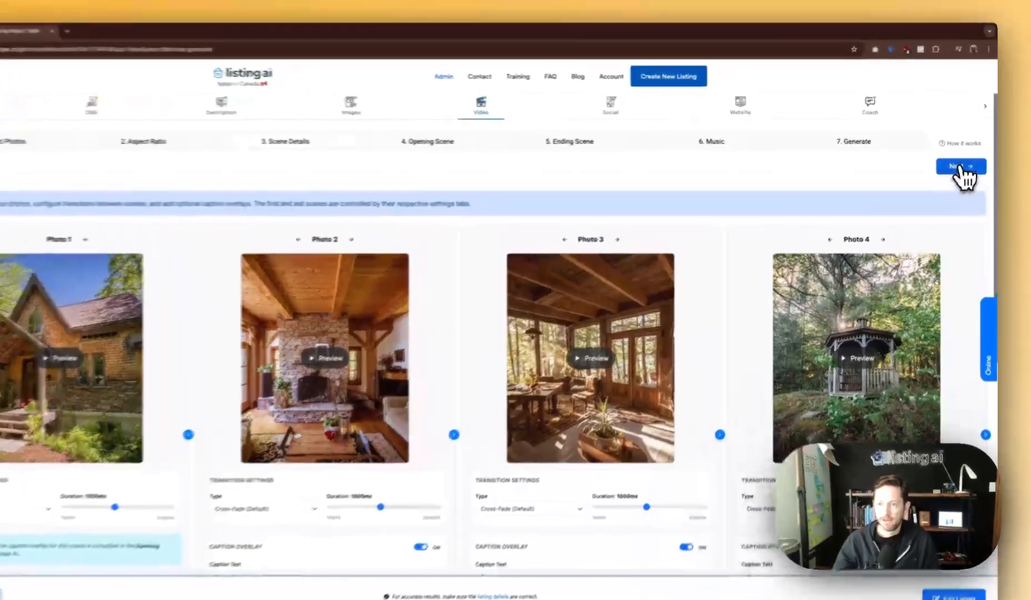
click(965, 162)
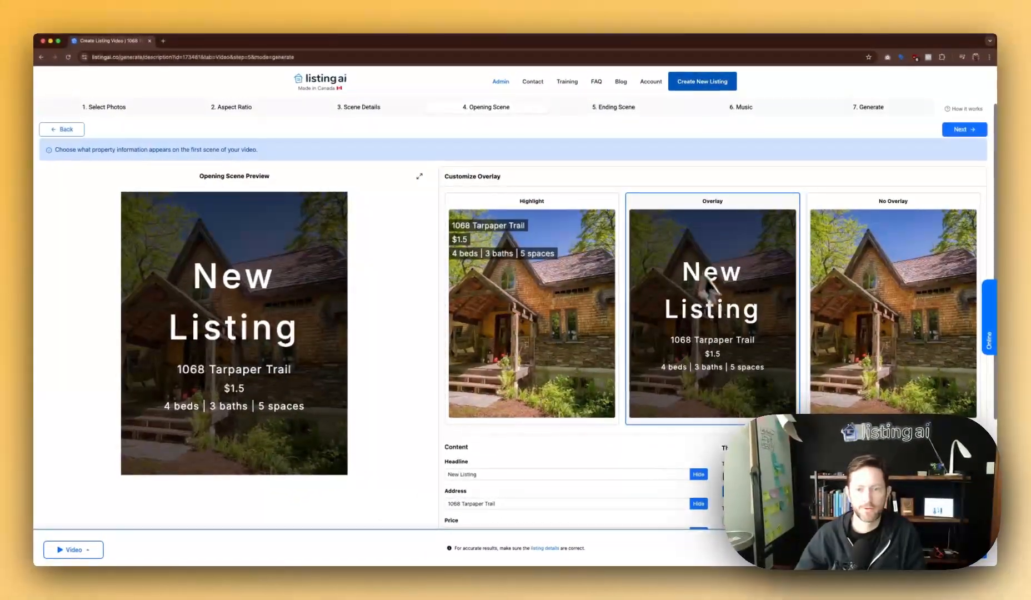
scroll(633, 258, up, 2)
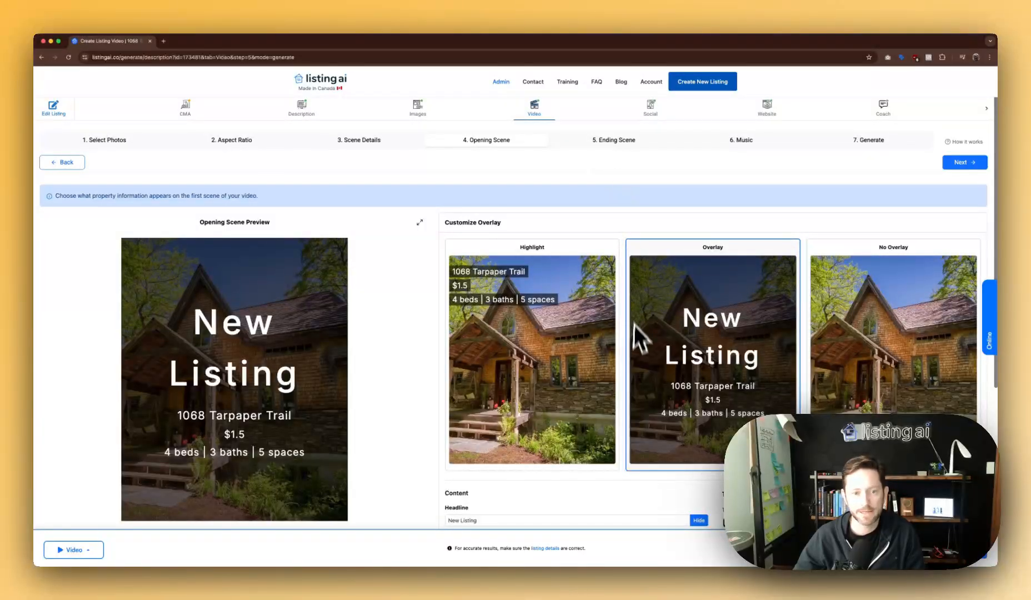
scroll(634, 324, down, 3)
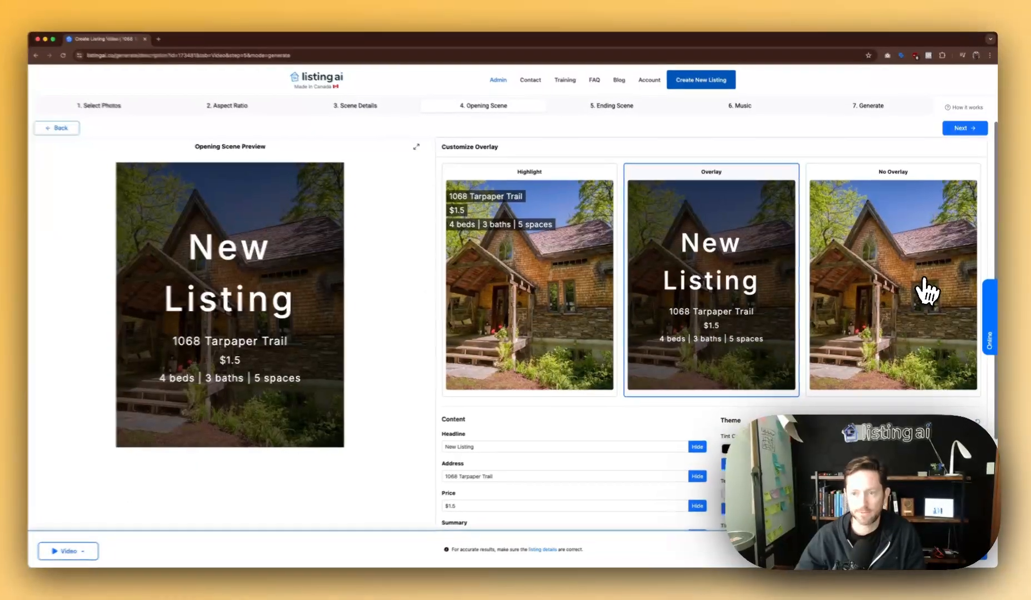
click(925, 290)
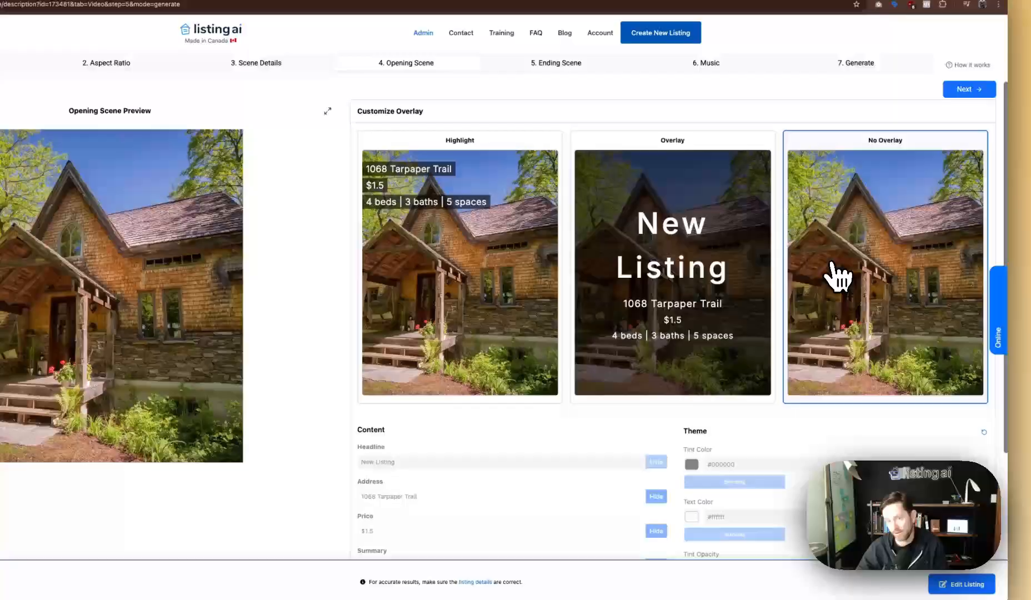
click(732, 284)
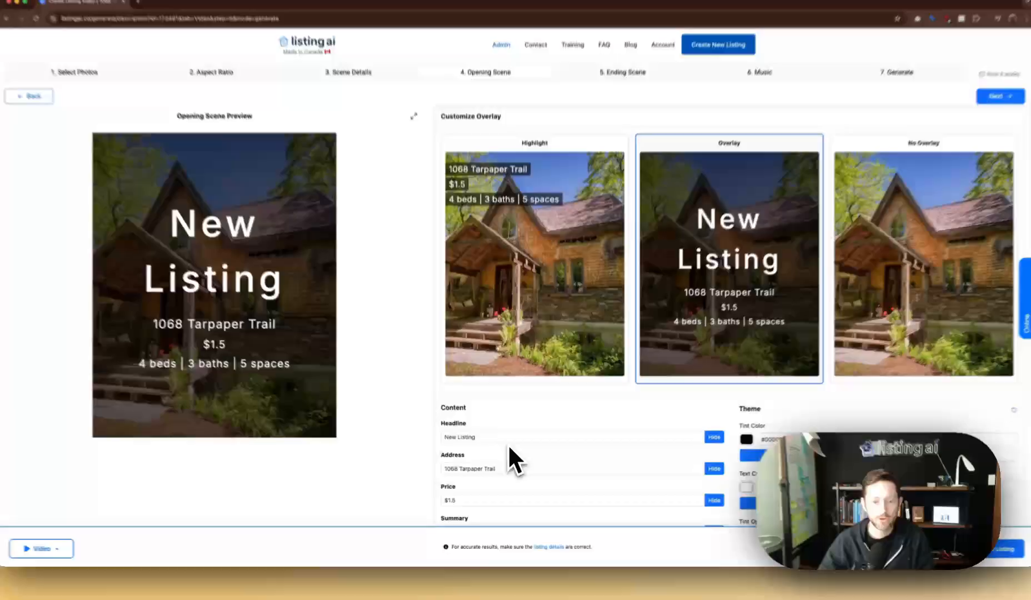
click(507, 447)
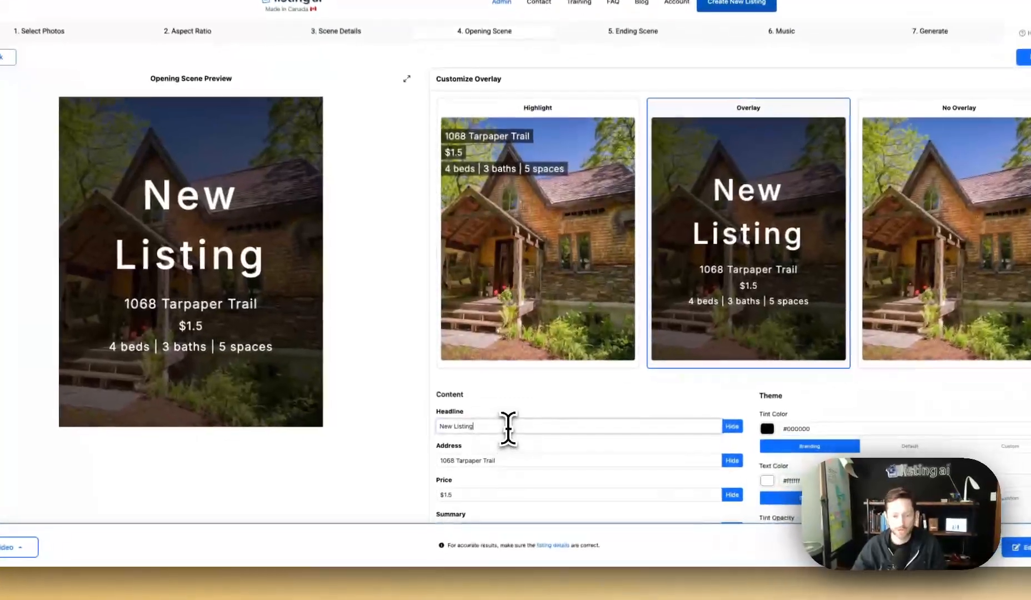
key(super+a)
text(Coming Soon)
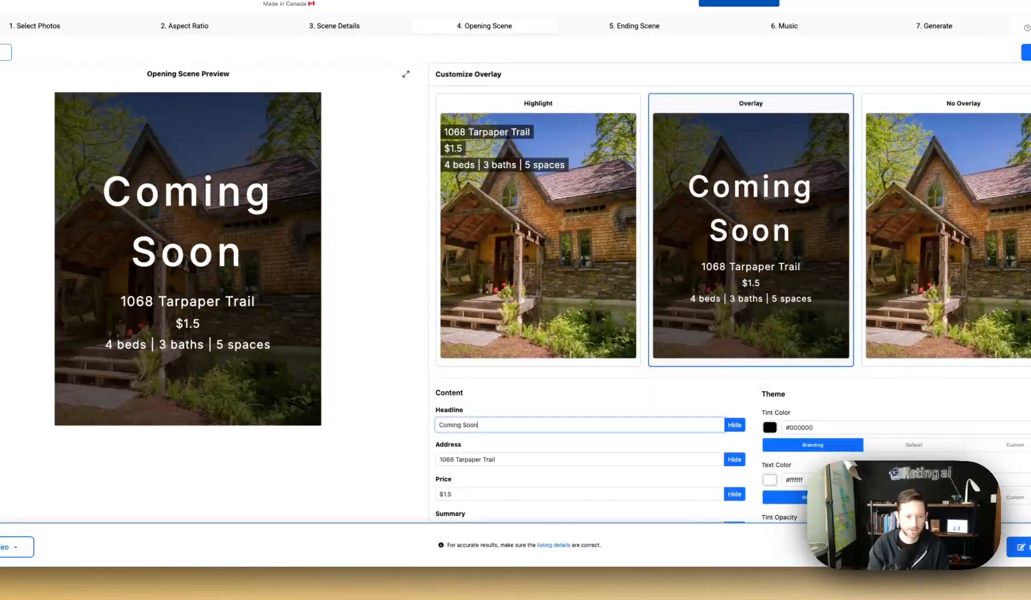
text(New Listing)
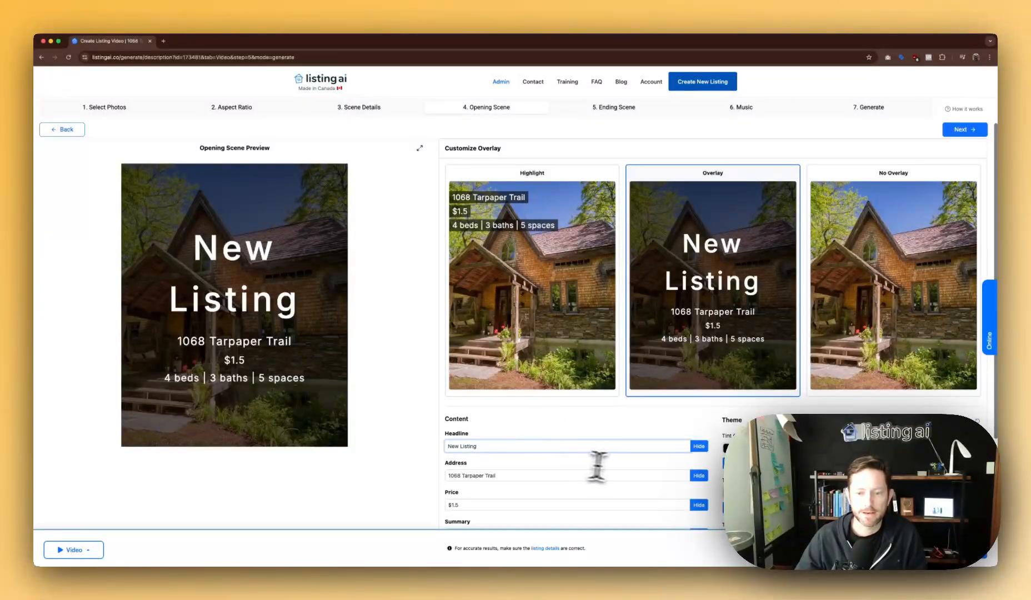
scroll(597, 466, down, 1)
click(698, 403)
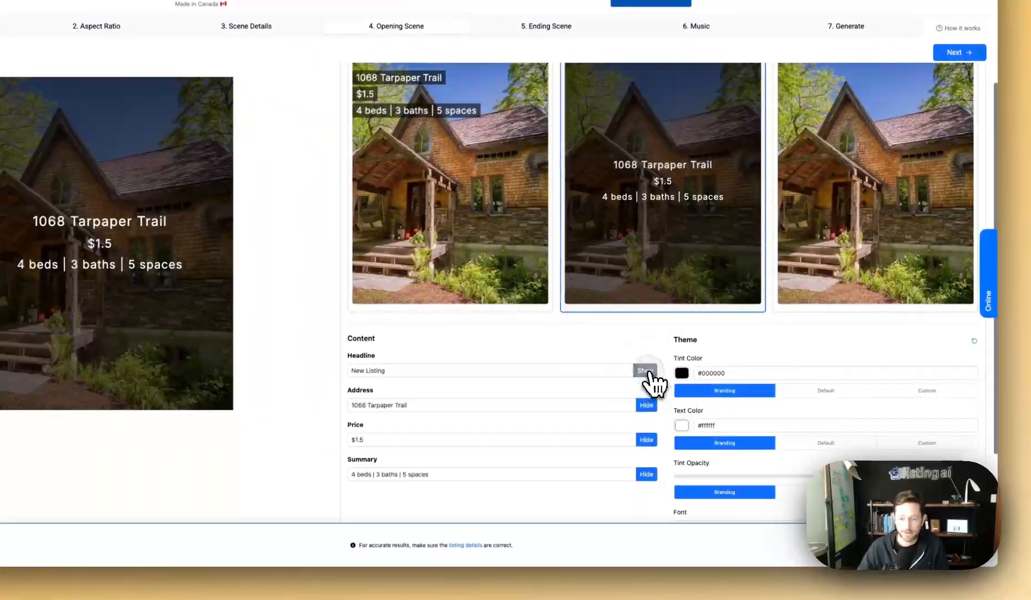
click(651, 371)
click(681, 373)
drag(697, 392, 670, 452)
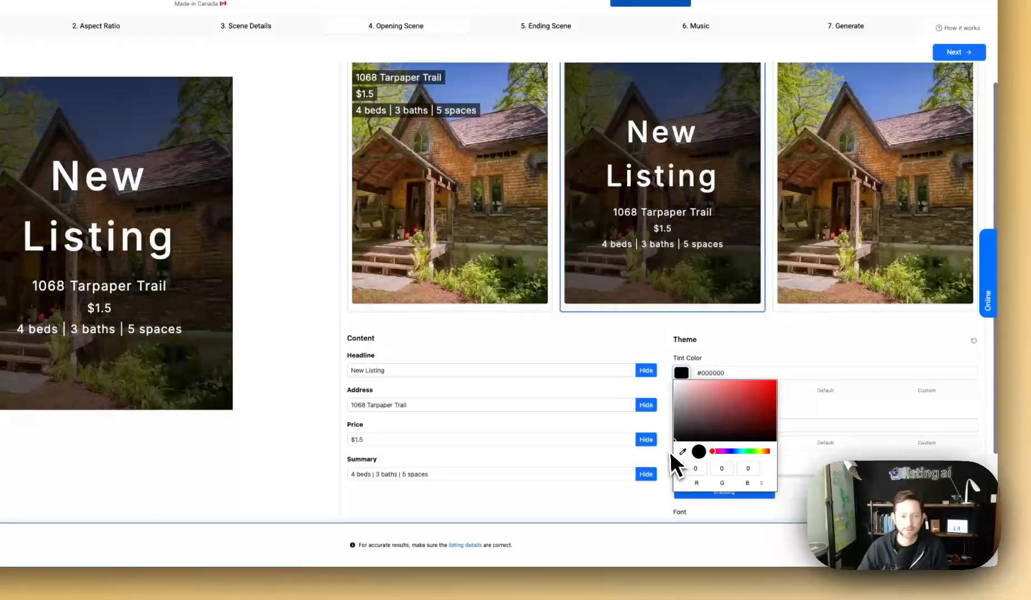
click(629, 348)
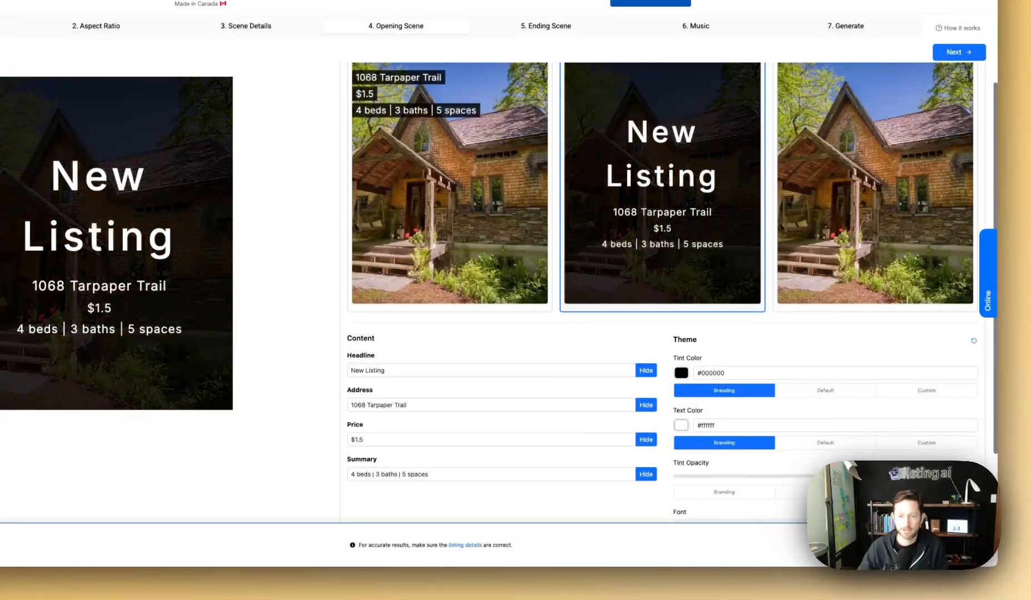
scroll(748, 452, down, 3)
click(727, 443)
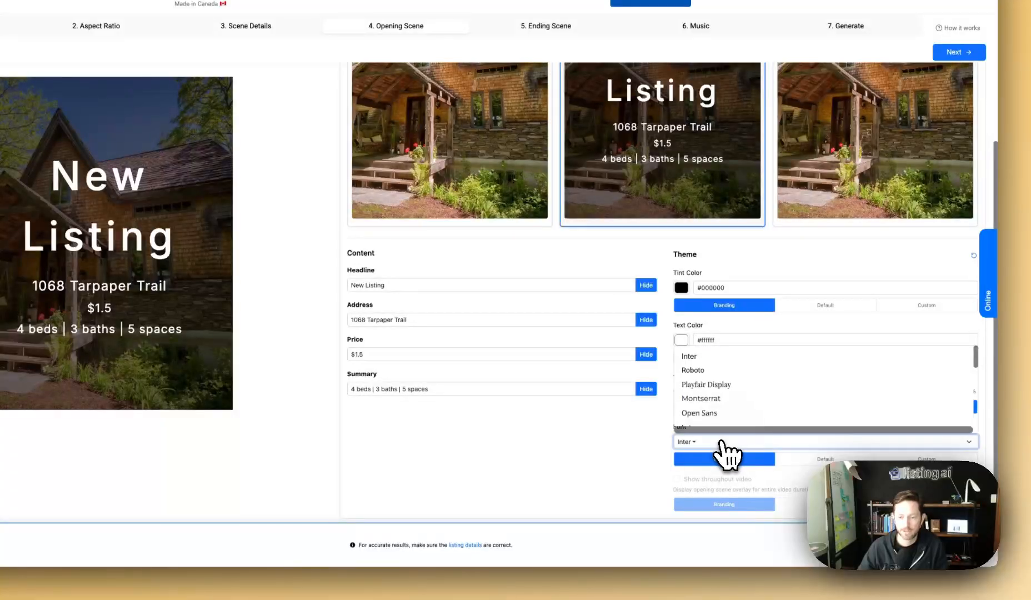
click(706, 377)
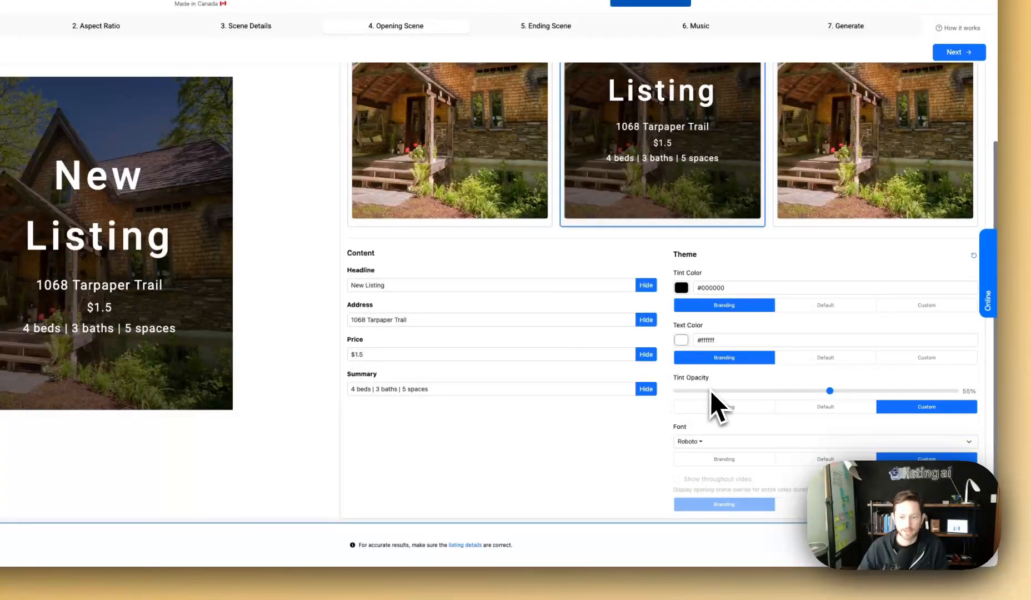
click(701, 442)
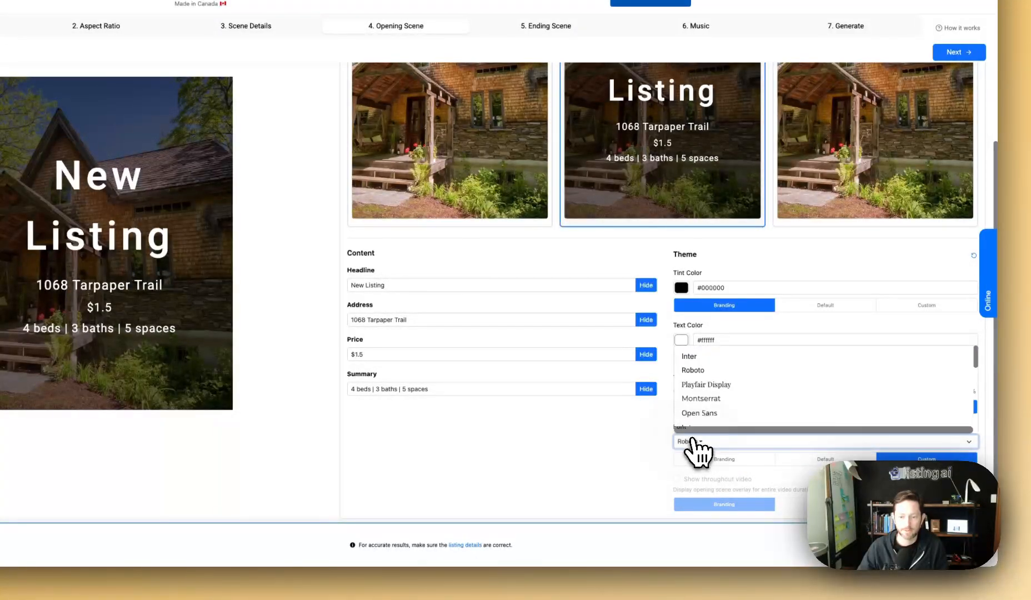
click(712, 389)
scroll(709, 405, up, 3)
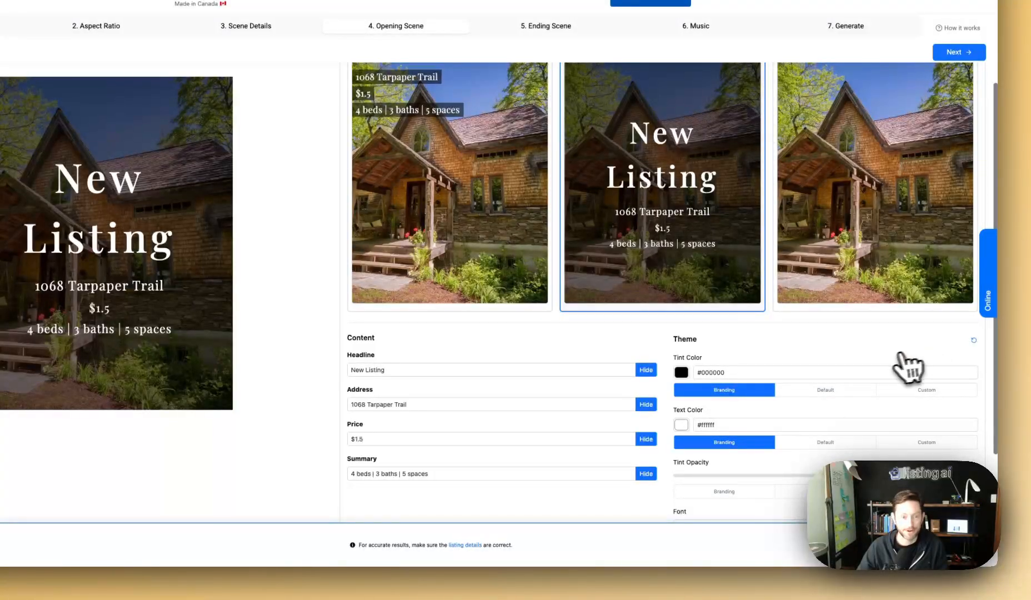
scroll(896, 360, up, 1)
click(975, 364)
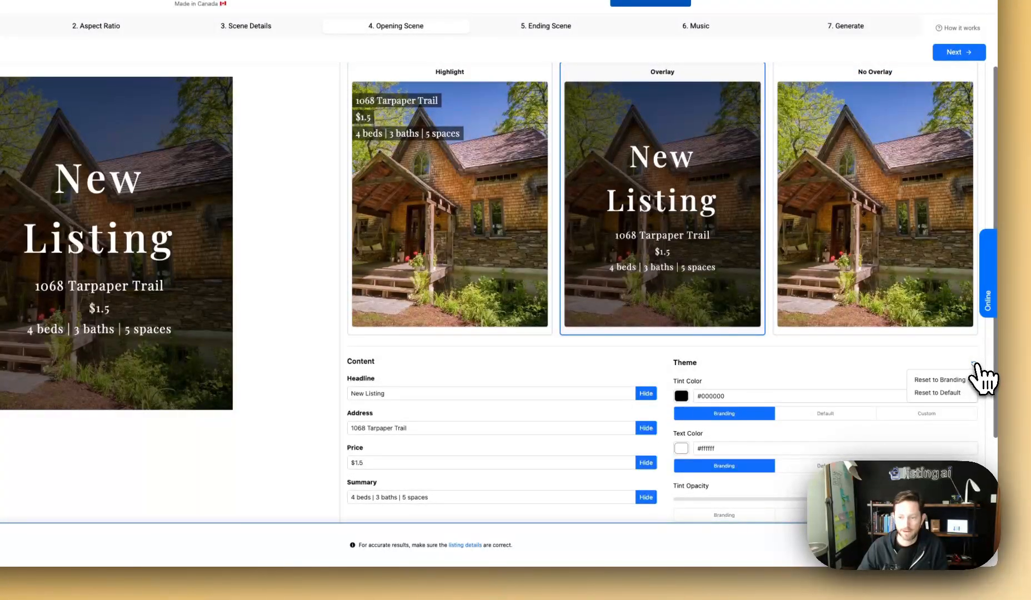
click(937, 380)
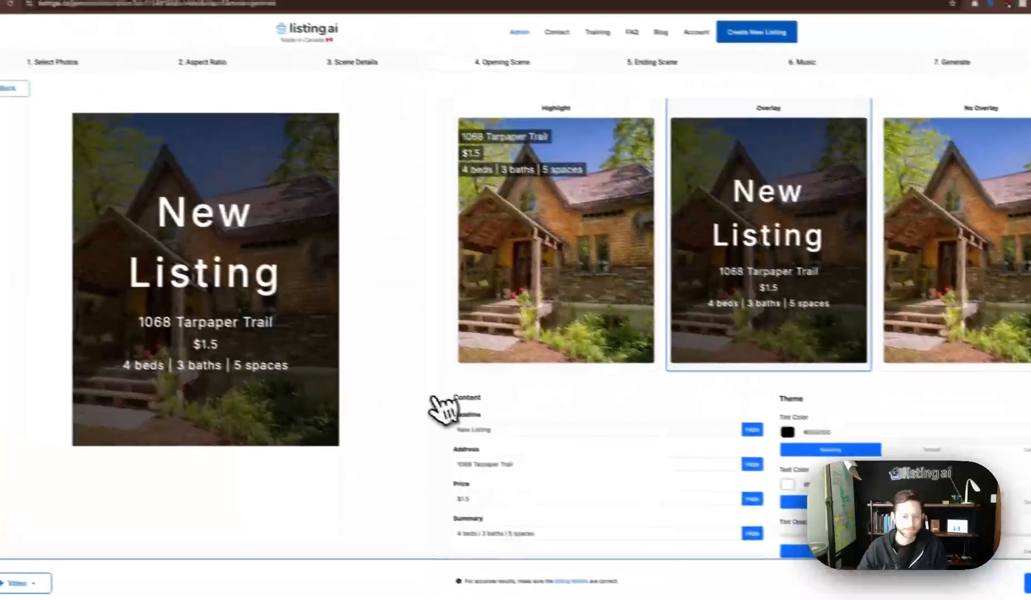
click(567, 209)
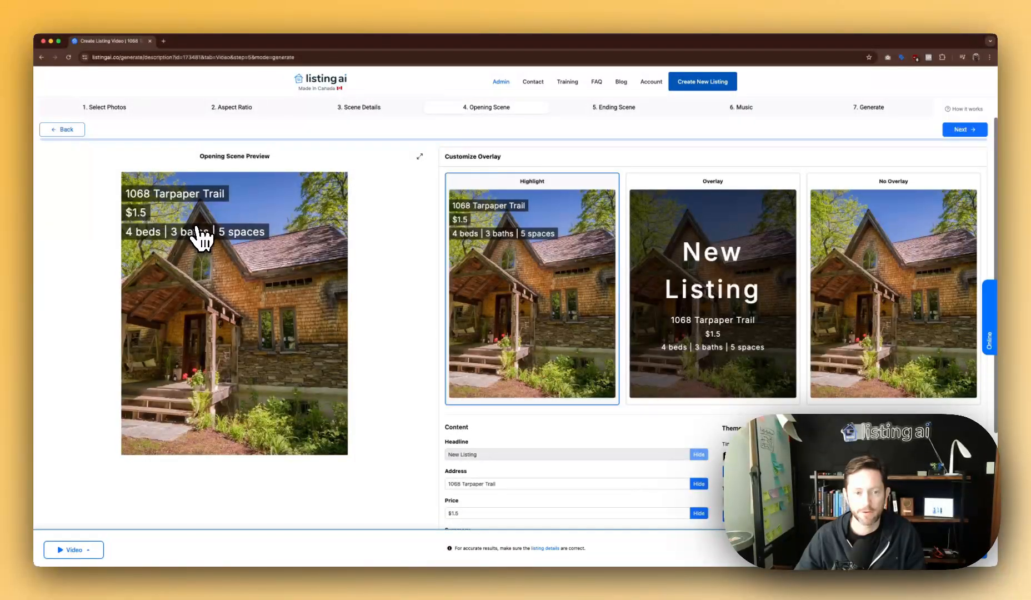
Uncheck Show throughout video and reselect the New Listing Overlay style for the opening scene.
scroll(568, 375, down, 5)
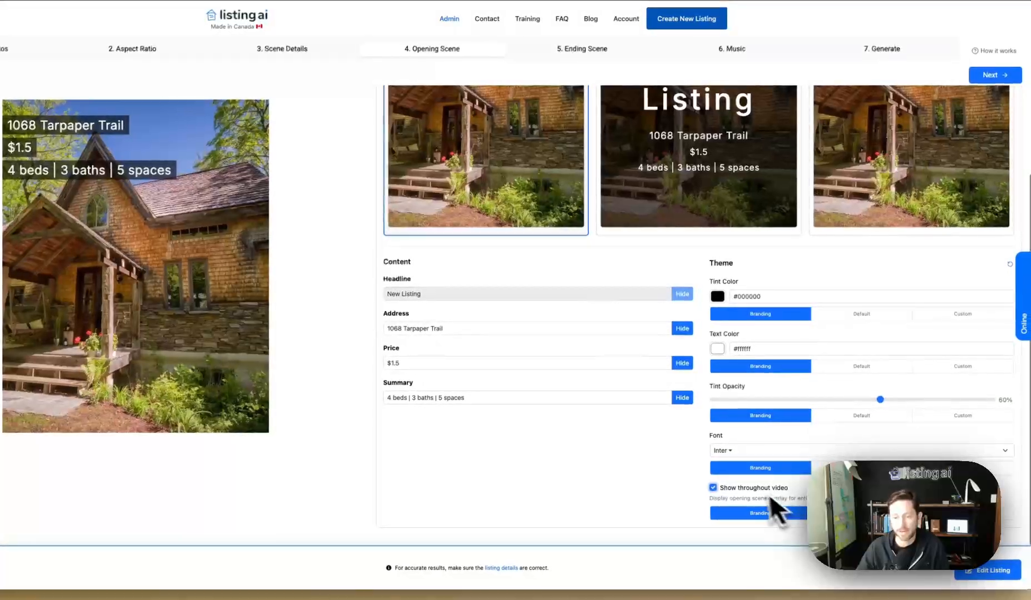
click(716, 488)
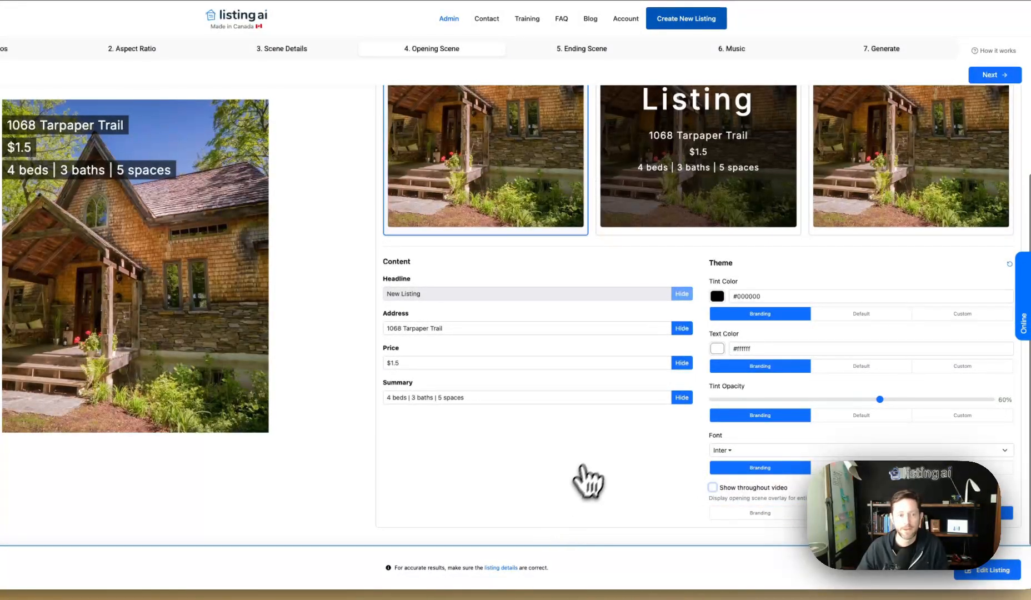
scroll(595, 472, up, 5)
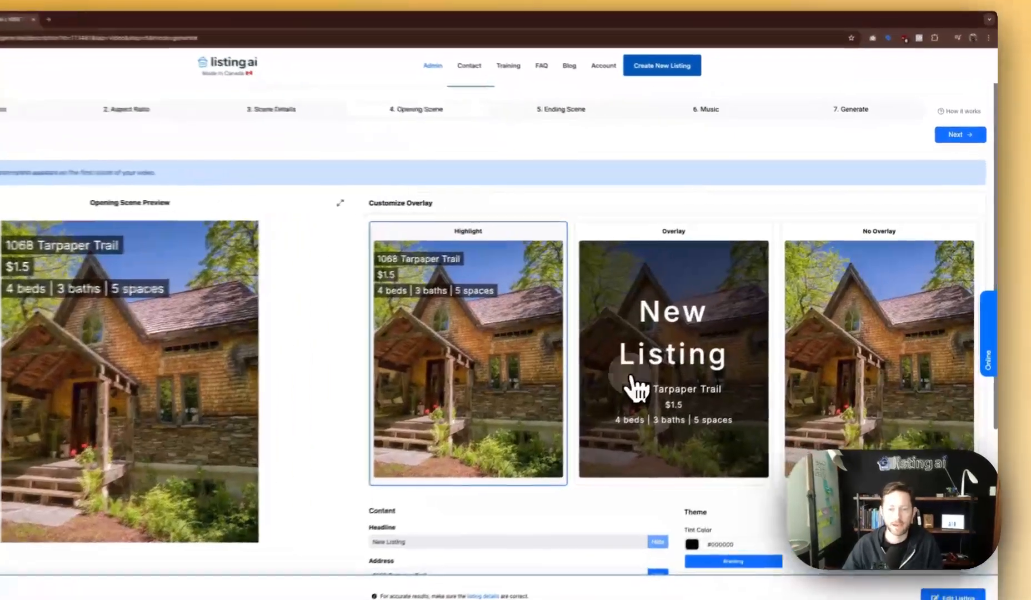
click(681, 364)
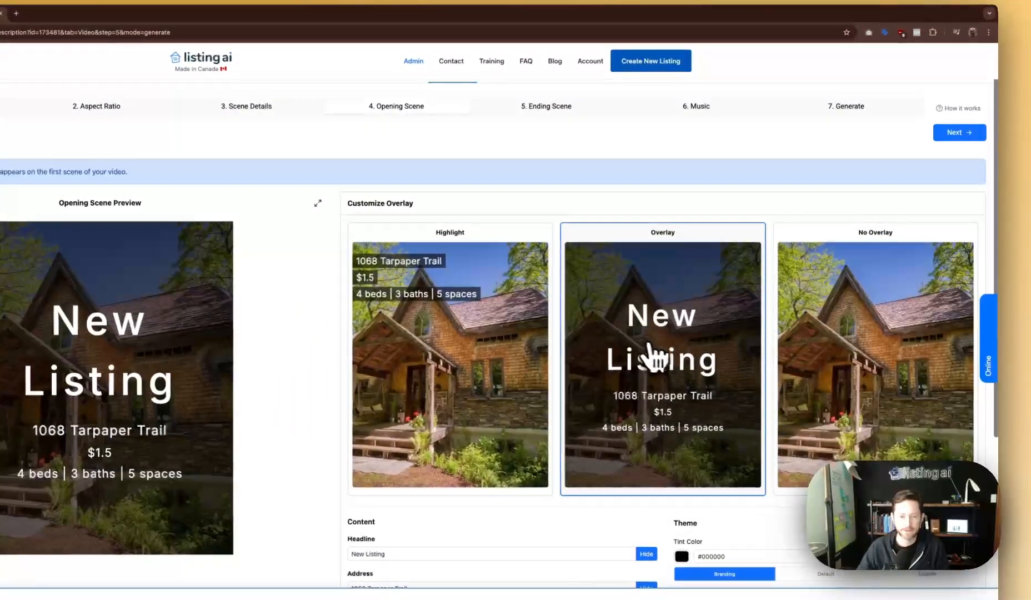
scroll(638, 372, down, 2)
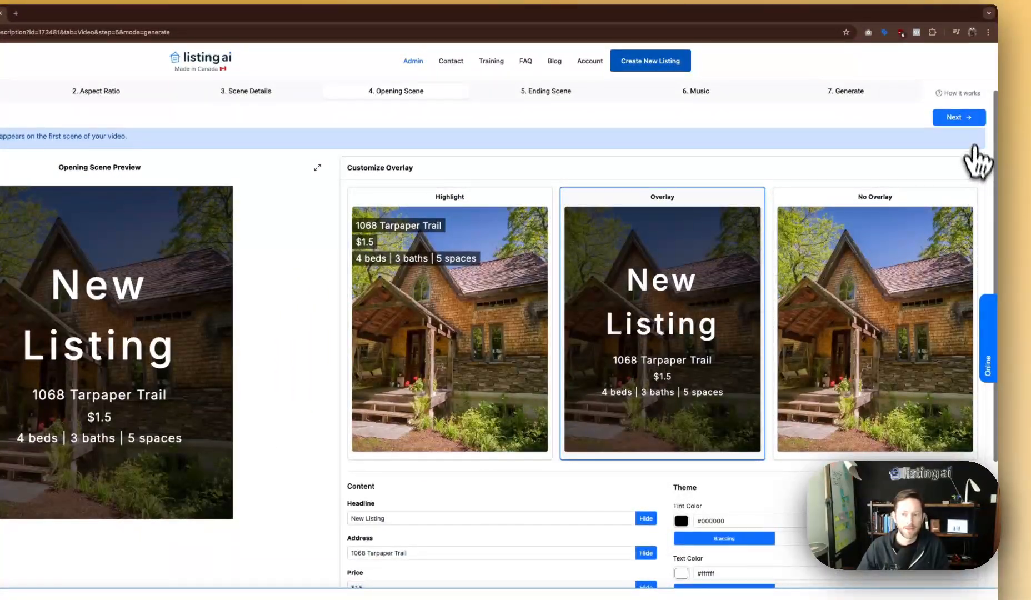
scroll(892, 322, down, 3)
scroll(892, 333, up, 5)
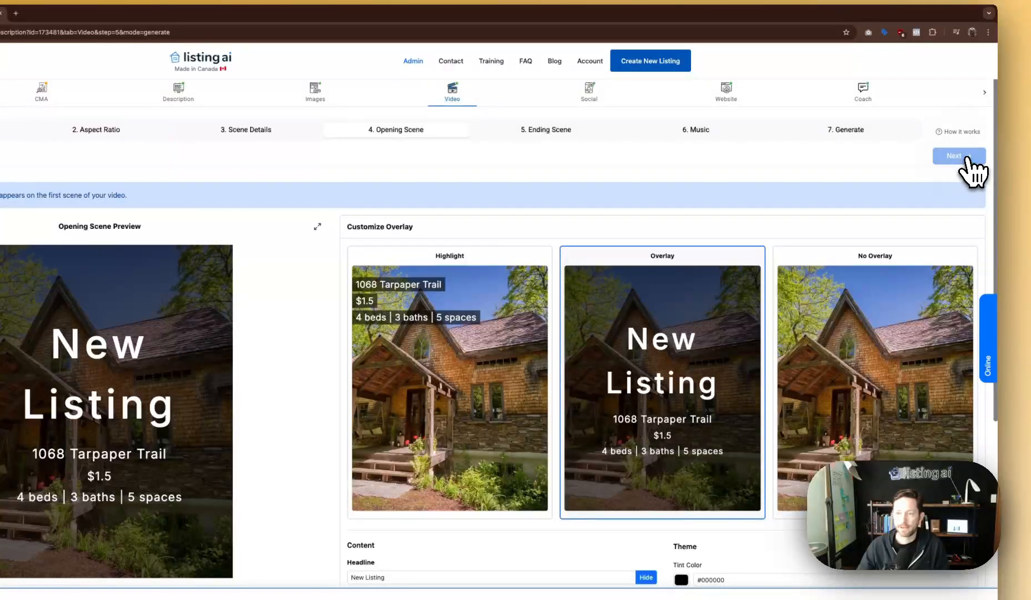
Compare end scene layouts, settle on Brokerage Focus, and open its #2c5aa0 background colour.
click(958, 157)
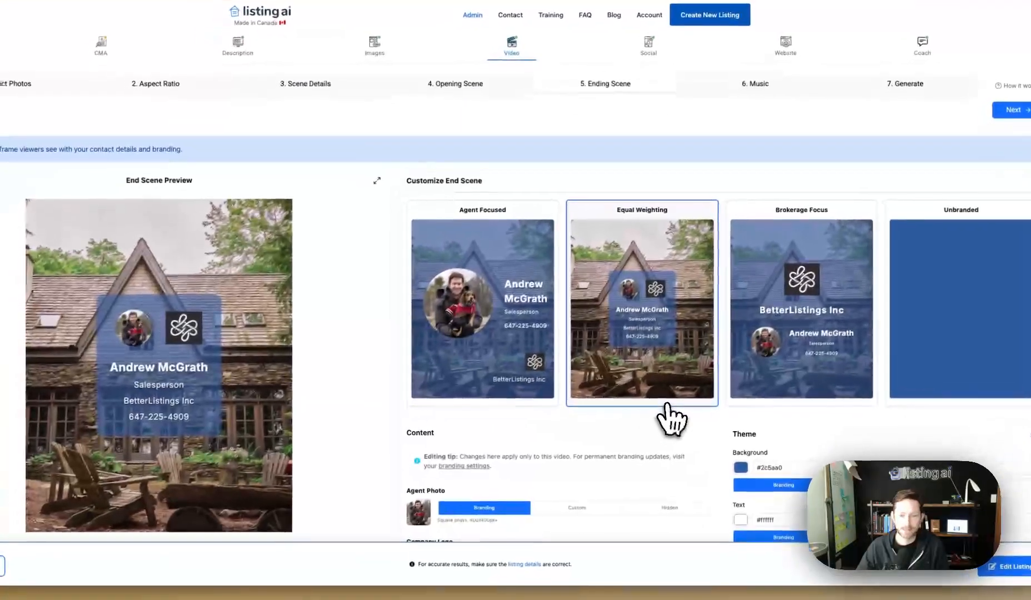
scroll(630, 429, down, 2)
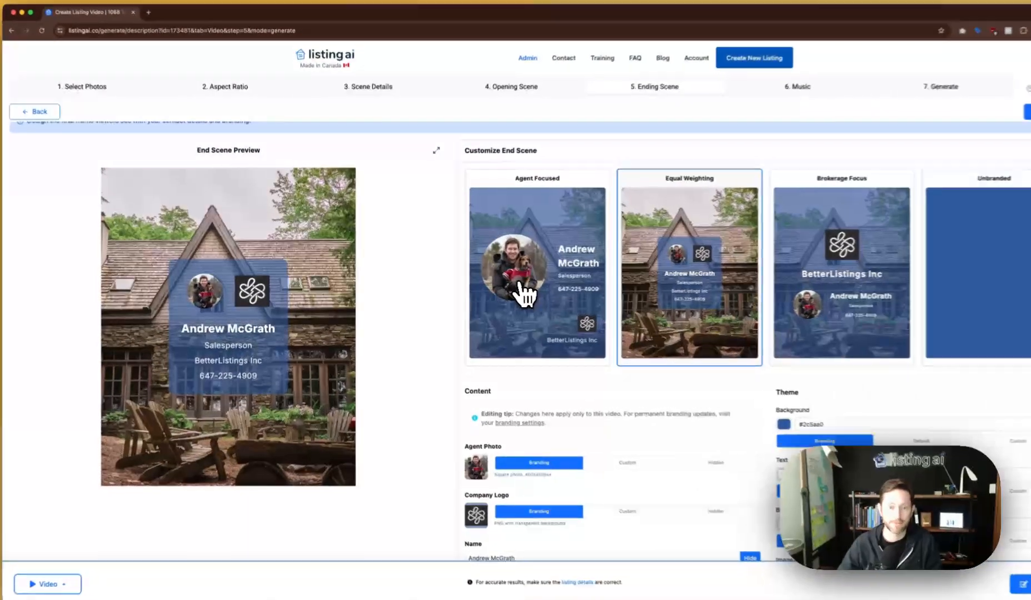
click(496, 289)
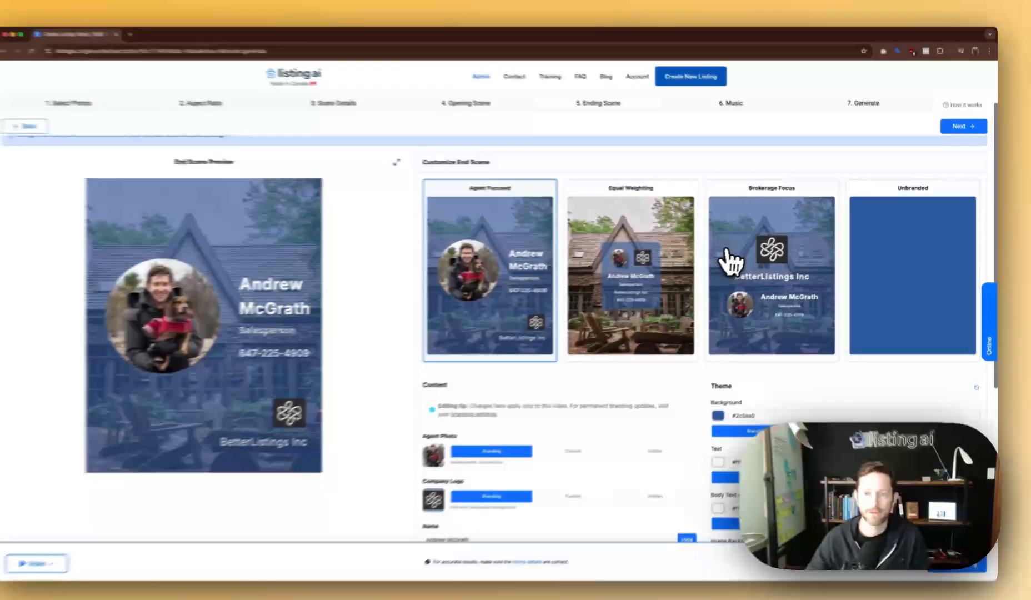
click(730, 260)
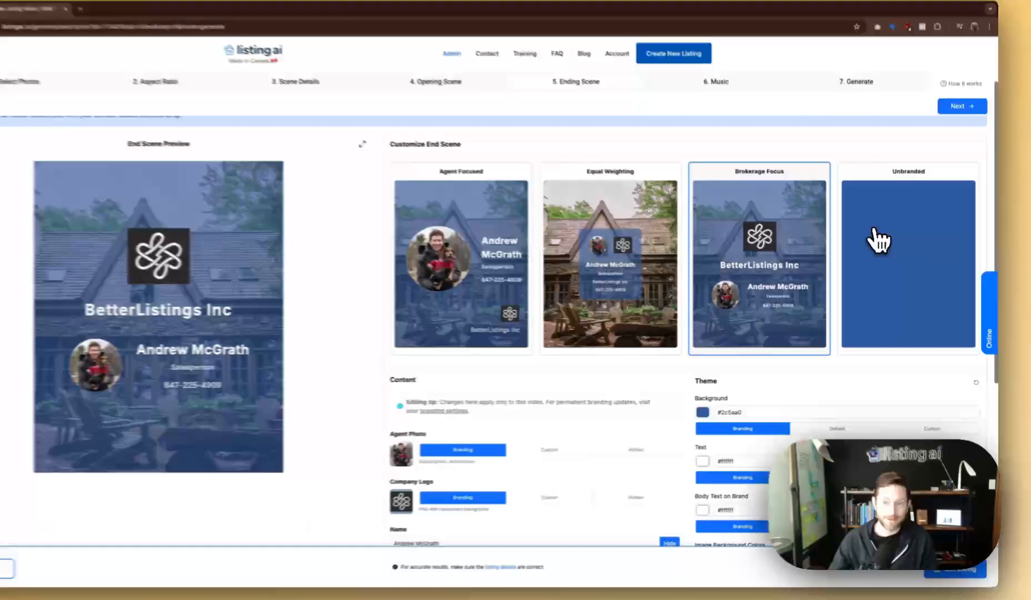
click(899, 243)
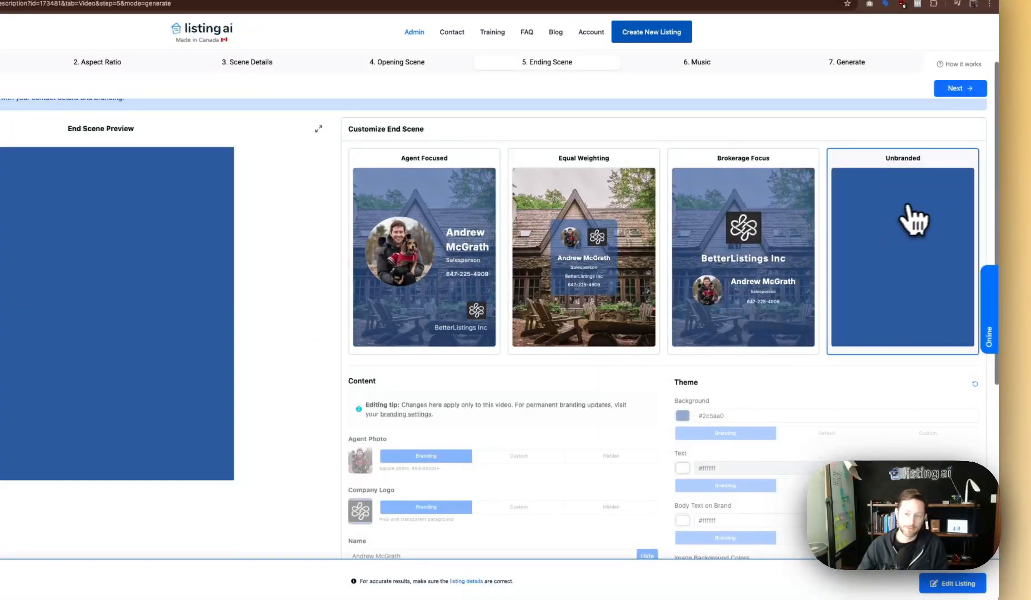
click(702, 239)
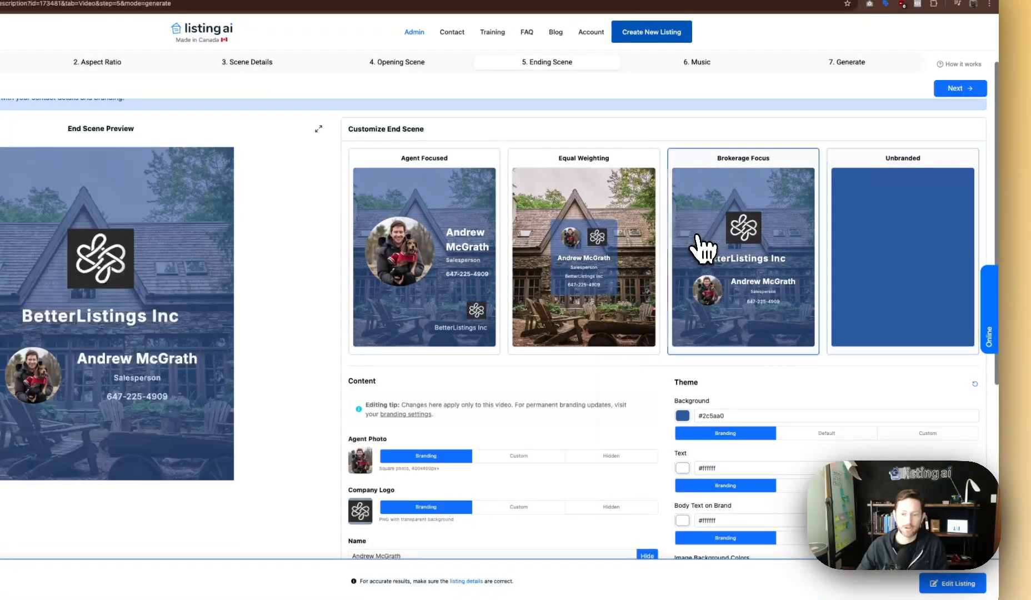
click(682, 416)
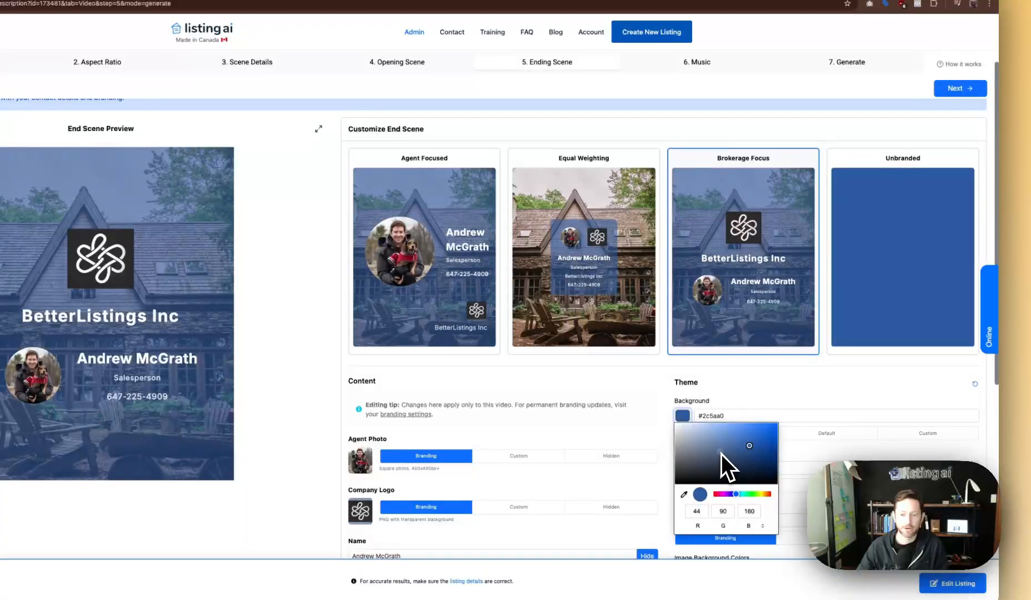
Make the end-scene background black #000000 and preview the Equal Weighting and Agent Focused layouts.
drag(721, 453, 671, 491)
click(644, 395)
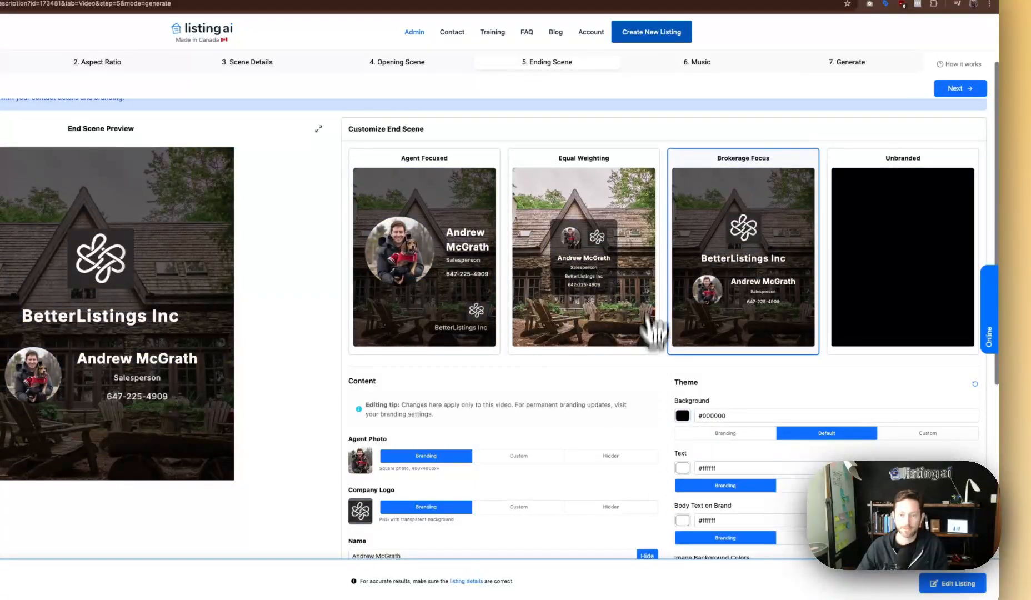
click(601, 270)
click(439, 268)
click(563, 264)
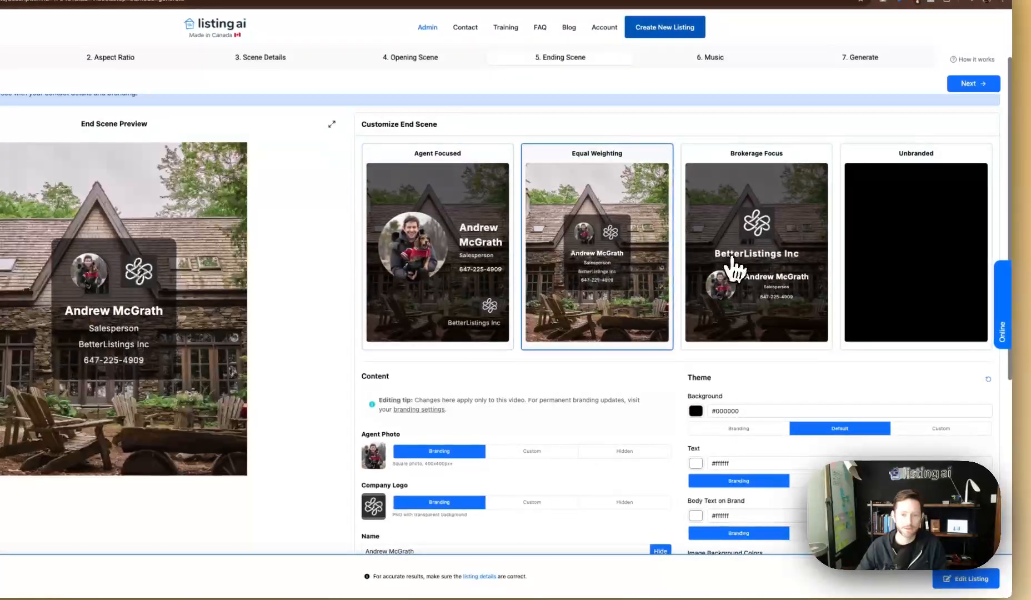
click(719, 268)
Hide and restore the company logo, then settle on the Agent Focused end-scene layout.
click(926, 250)
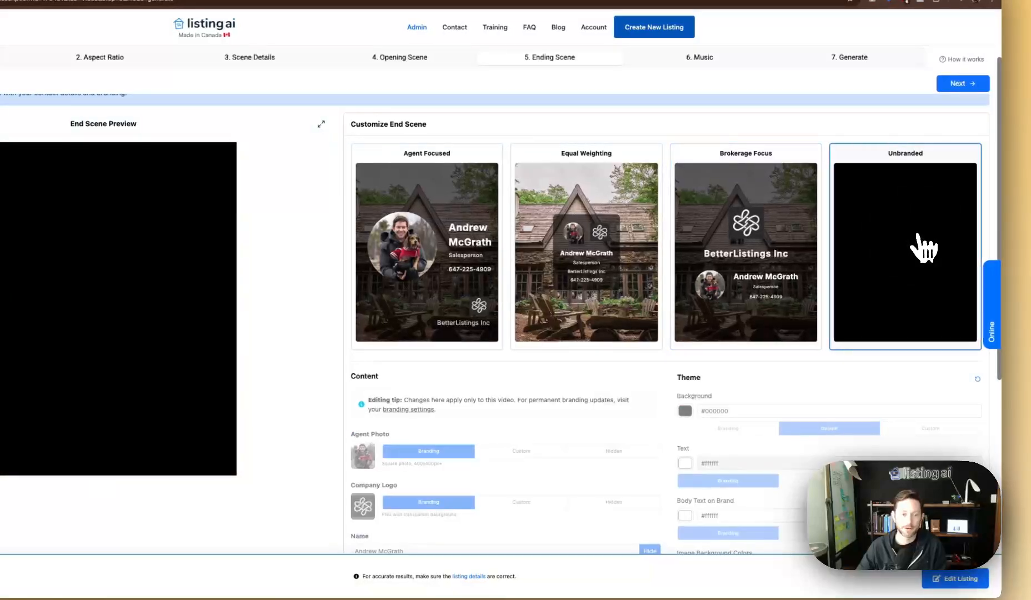
click(778, 265)
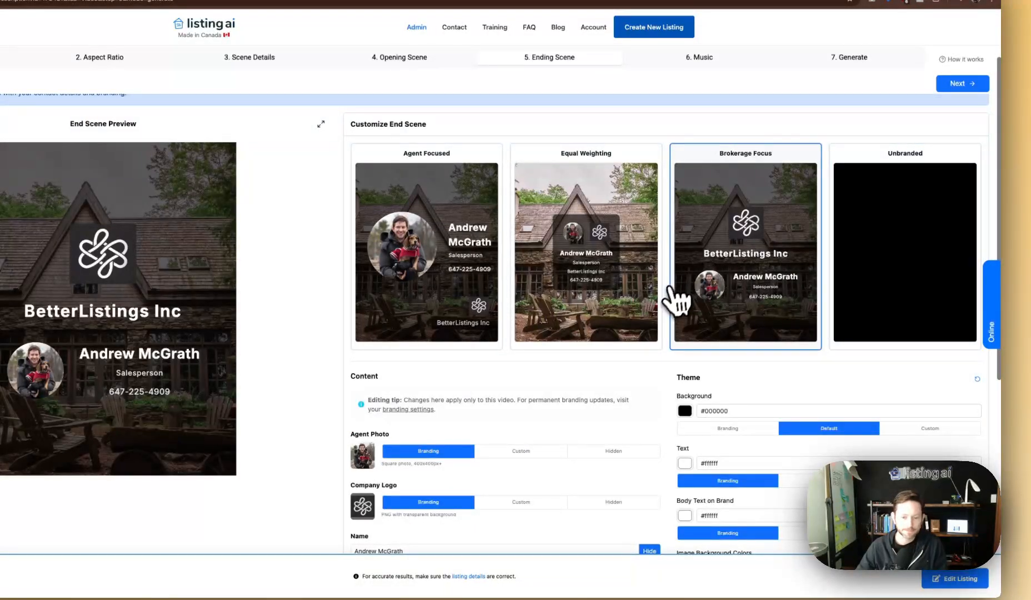
scroll(672, 305, down, 3)
scroll(593, 207, up, 3)
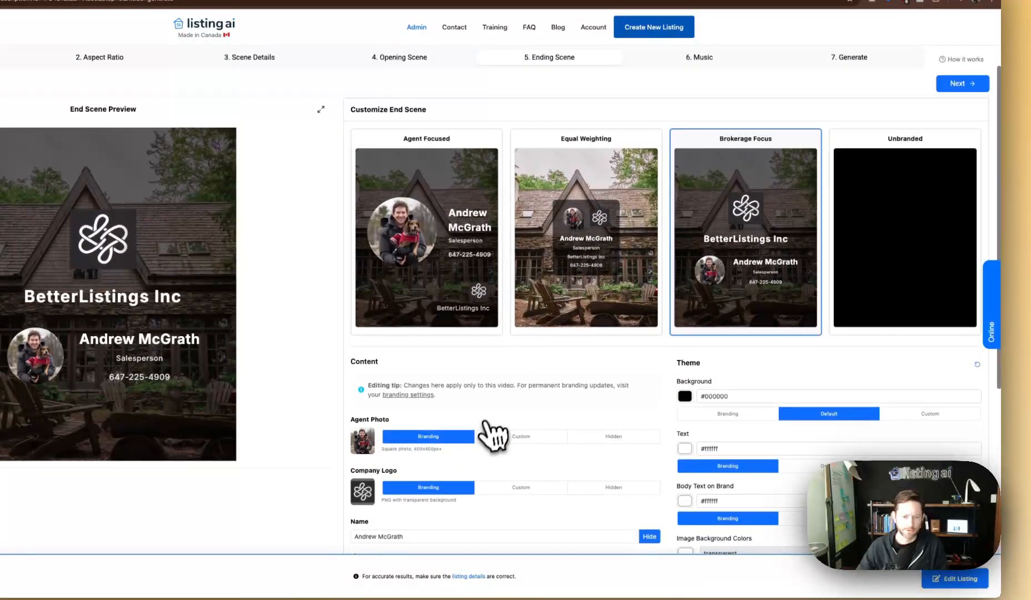
click(613, 487)
click(415, 488)
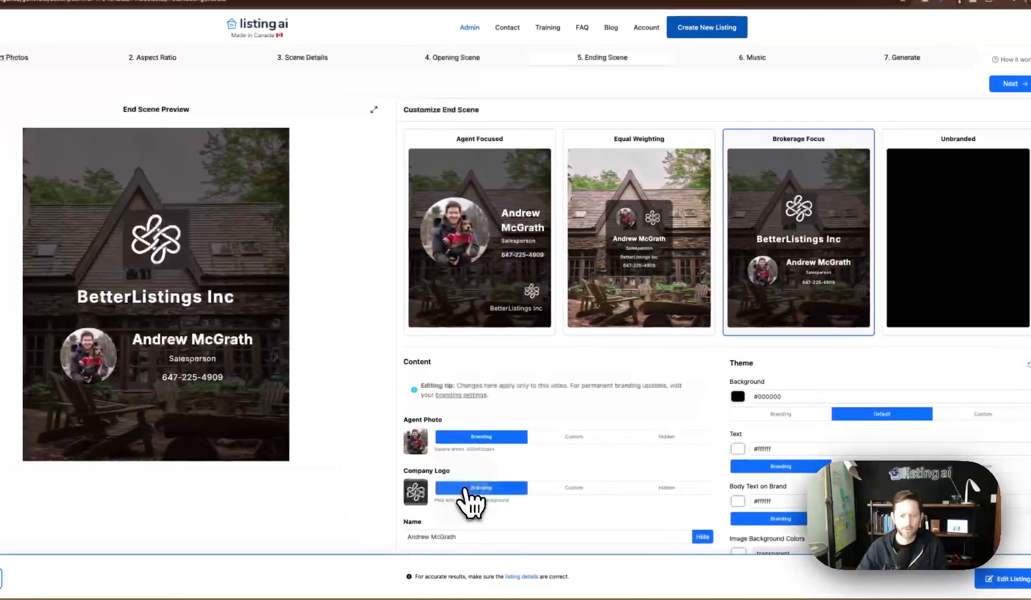
click(644, 294)
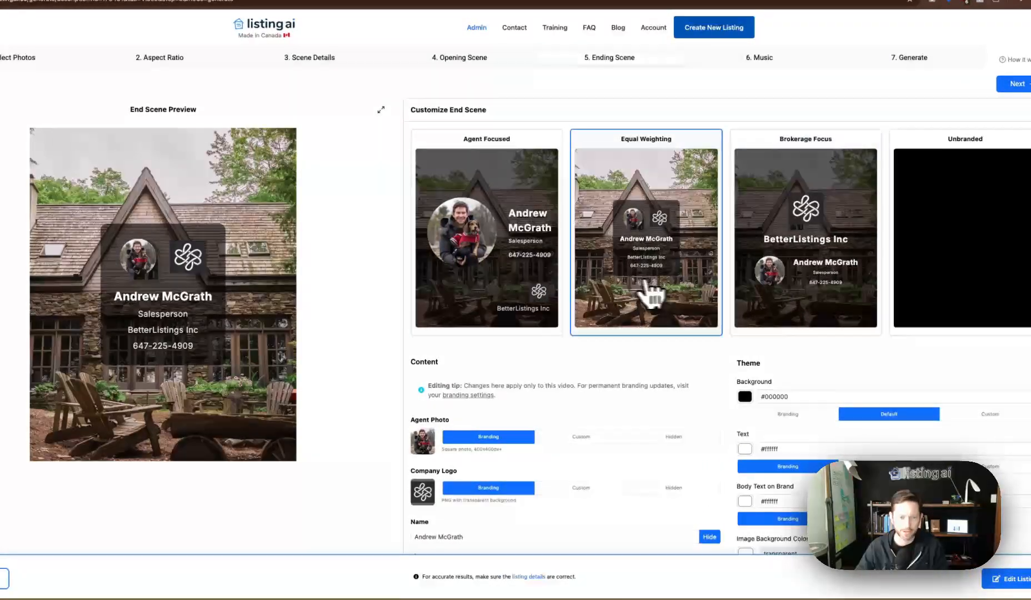
click(518, 275)
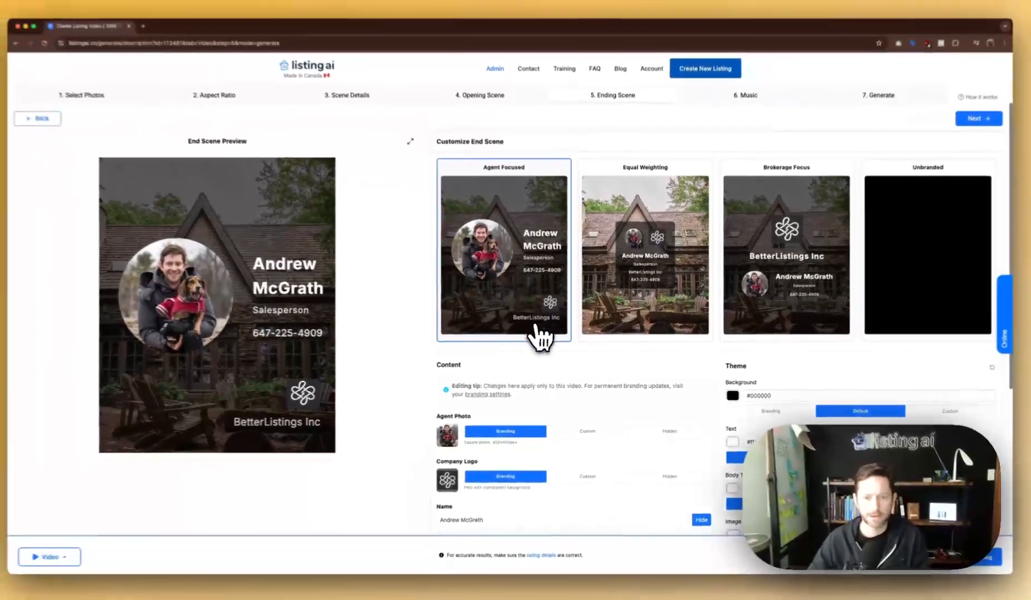
scroll(525, 323, down, 4)
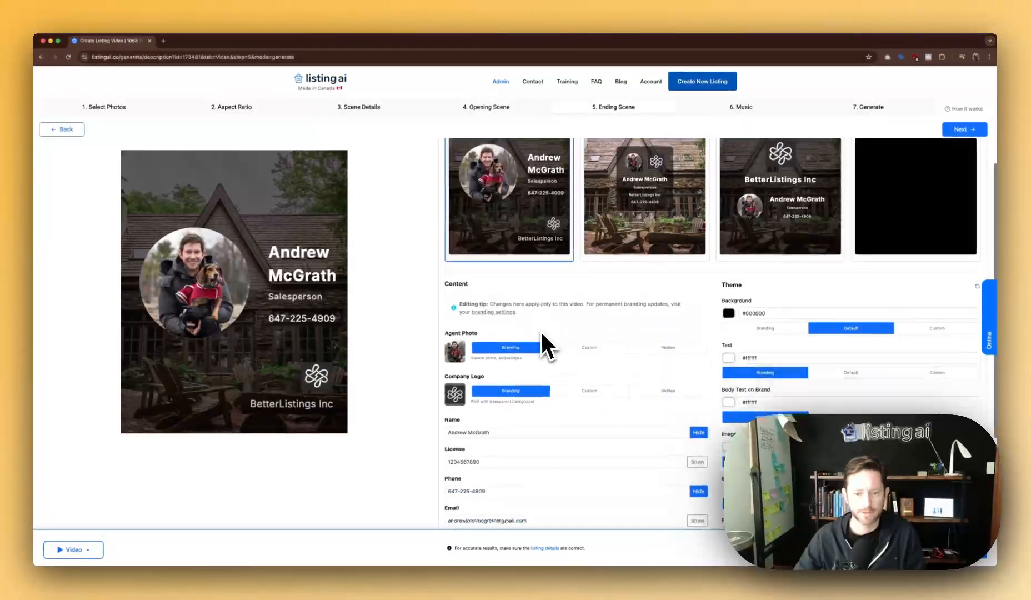
scroll(550, 395, down, 2)
click(500, 369)
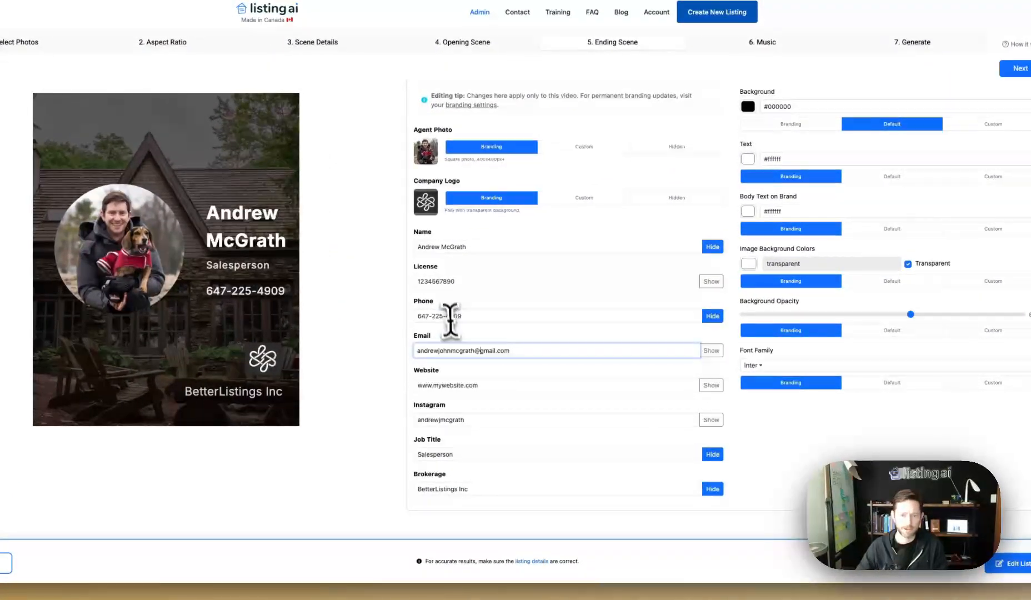
click(711, 281)
click(711, 281)
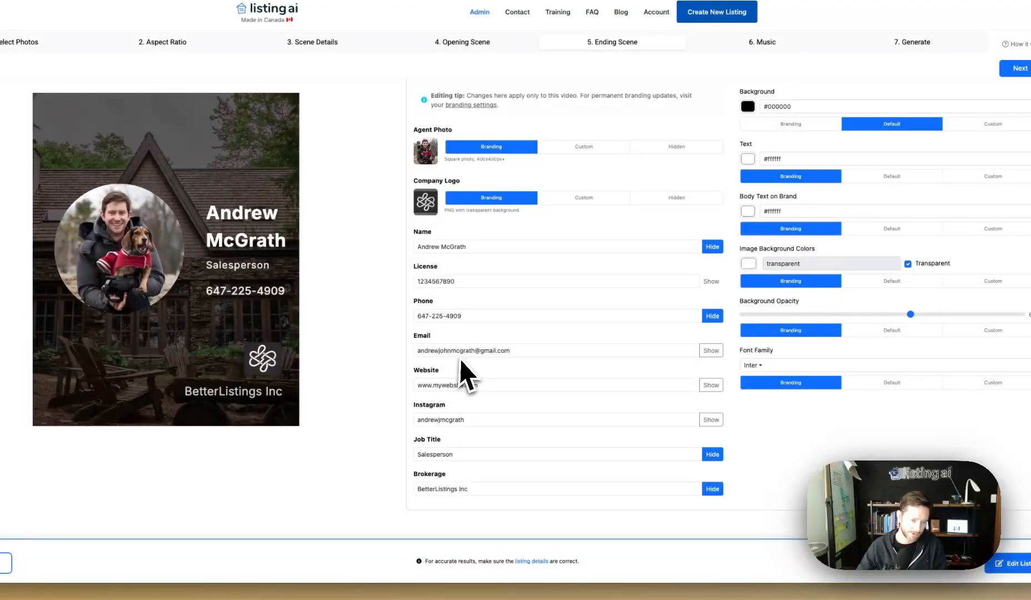
click(438, 418)
click(445, 455)
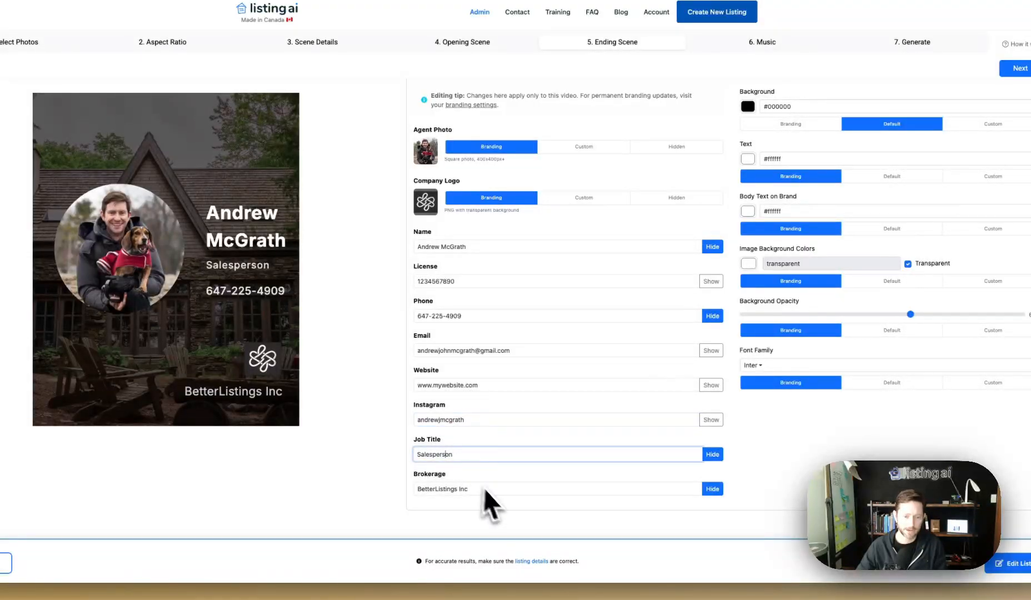
click(499, 499)
scroll(612, 408, up, 2)
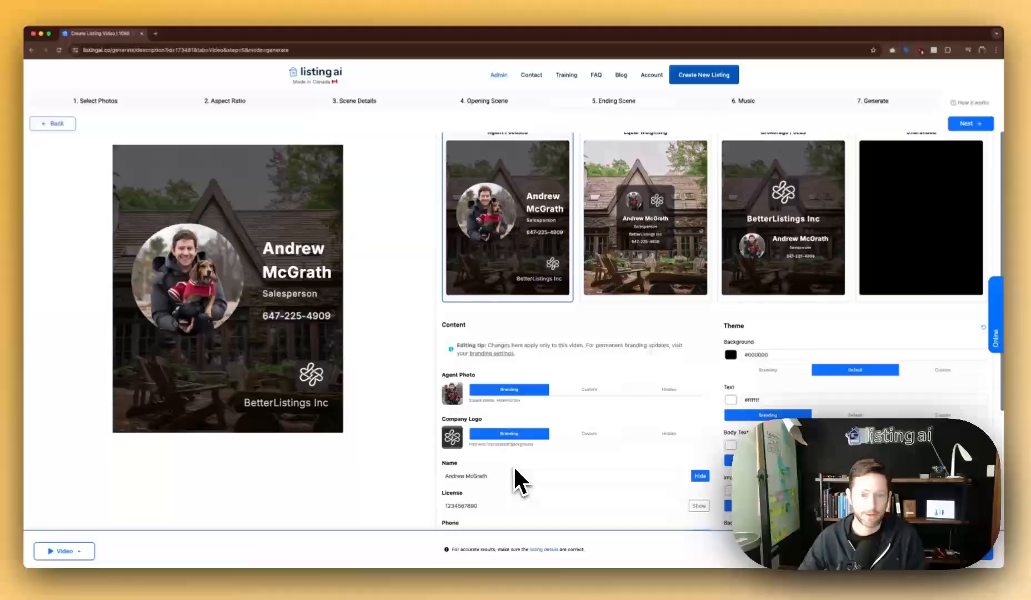
scroll(513, 465, up, 3)
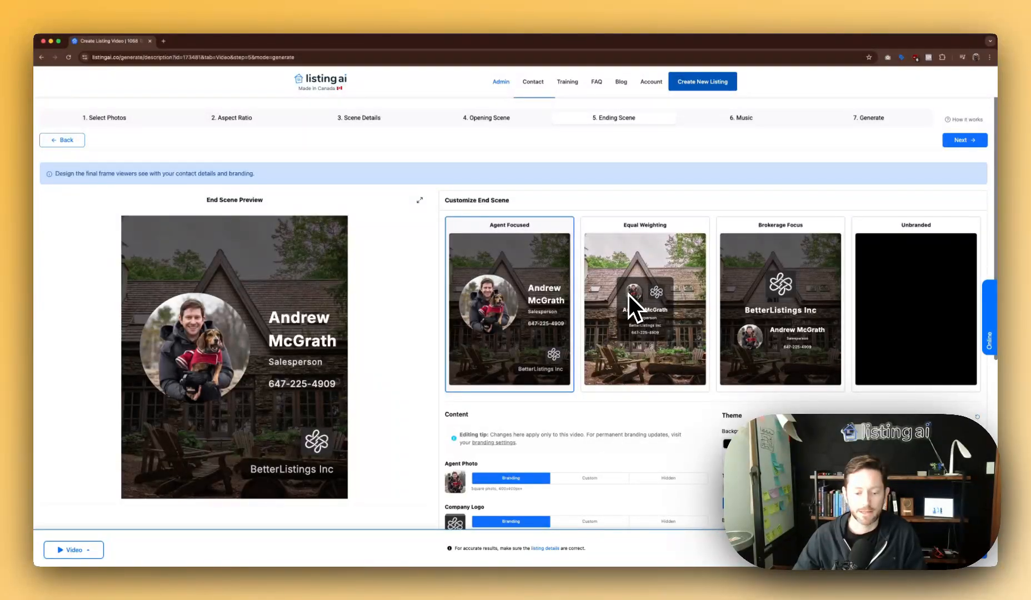
scroll(606, 467, down, 3)
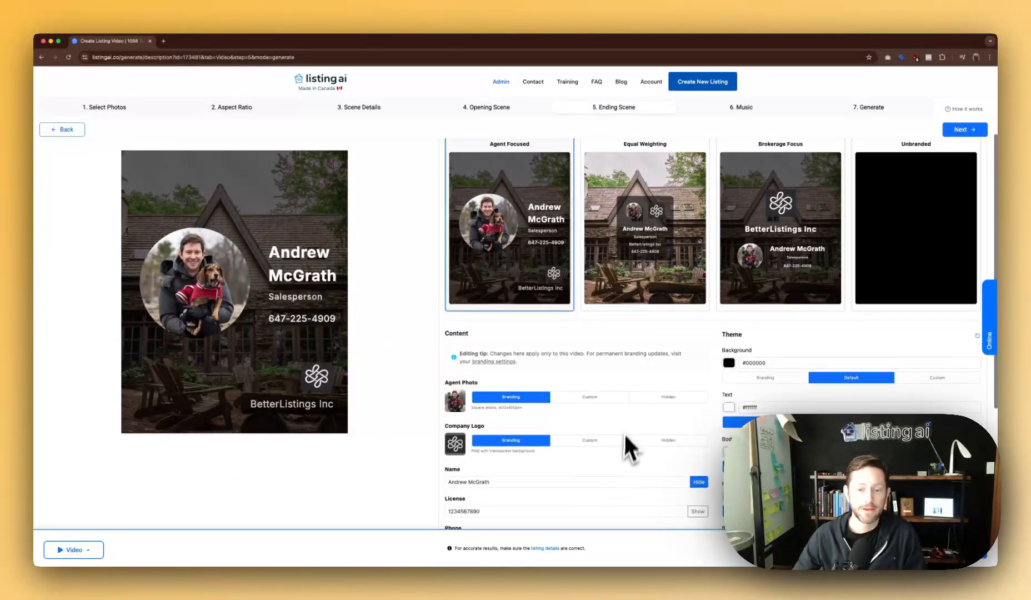
scroll(622, 433, down, 3)
scroll(699, 471, down, 2)
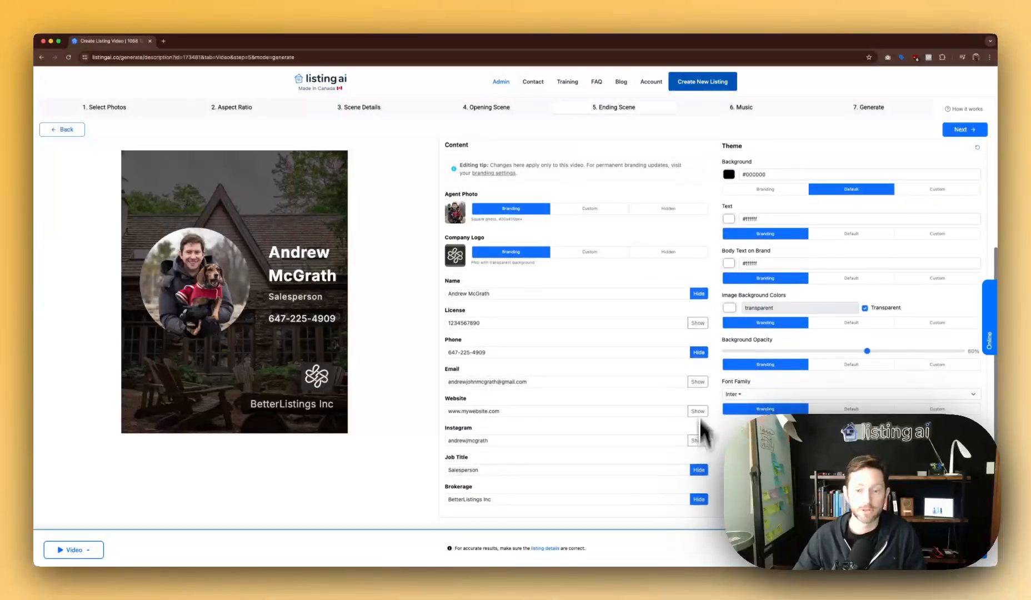
scroll(697, 417, up, 5)
scroll(694, 396, up, 2)
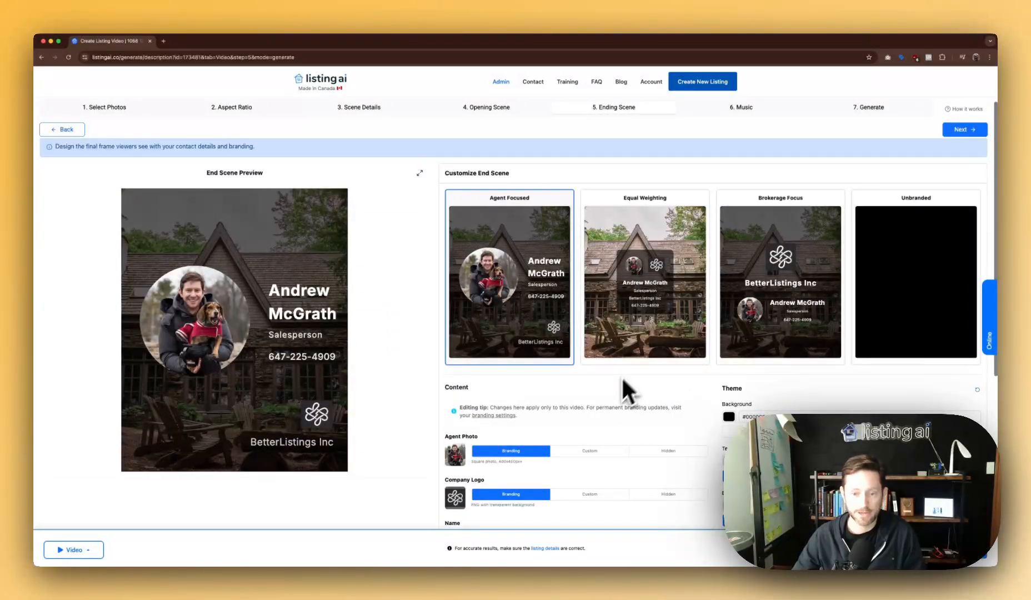
scroll(629, 439, down, 3)
scroll(630, 438, up, 4)
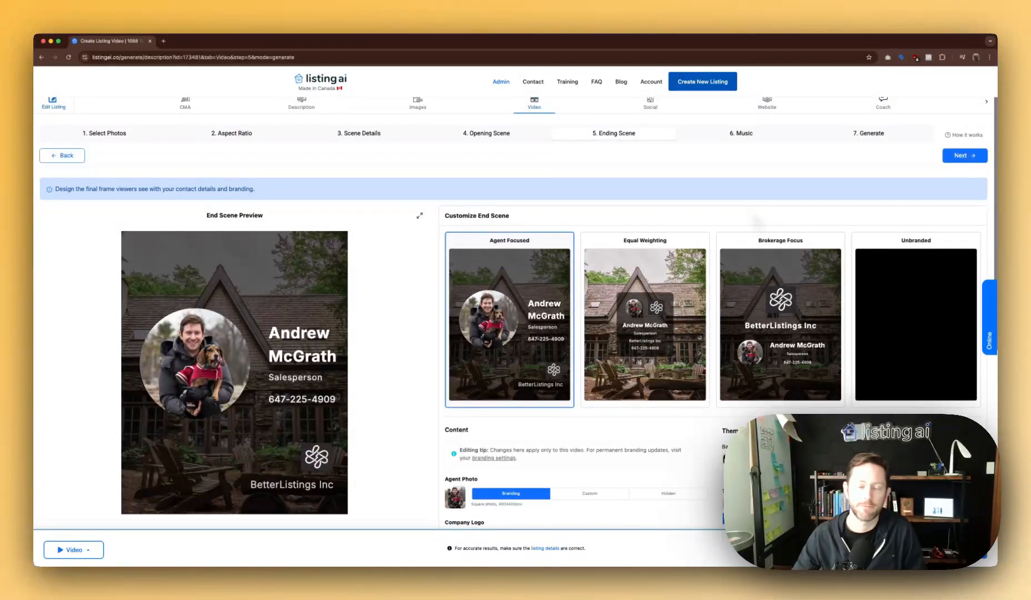
scroll(756, 222, up, 1)
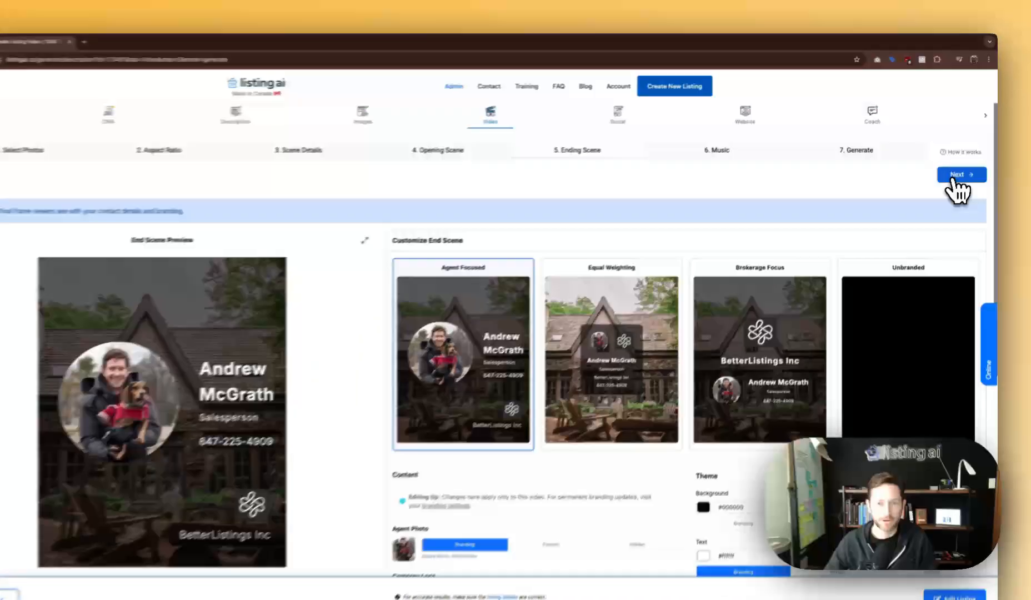
Move on to the music step and preview the Guitar 1, Country 1 and Folk 1 tracks.
click(959, 163)
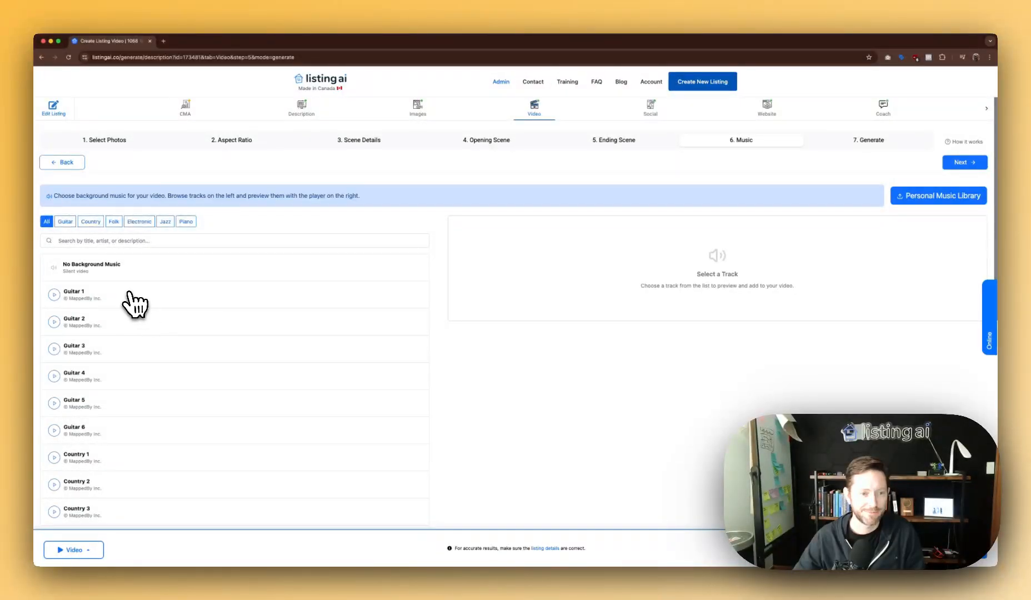
scroll(152, 308, down, 5)
scroll(160, 312, down, 4)
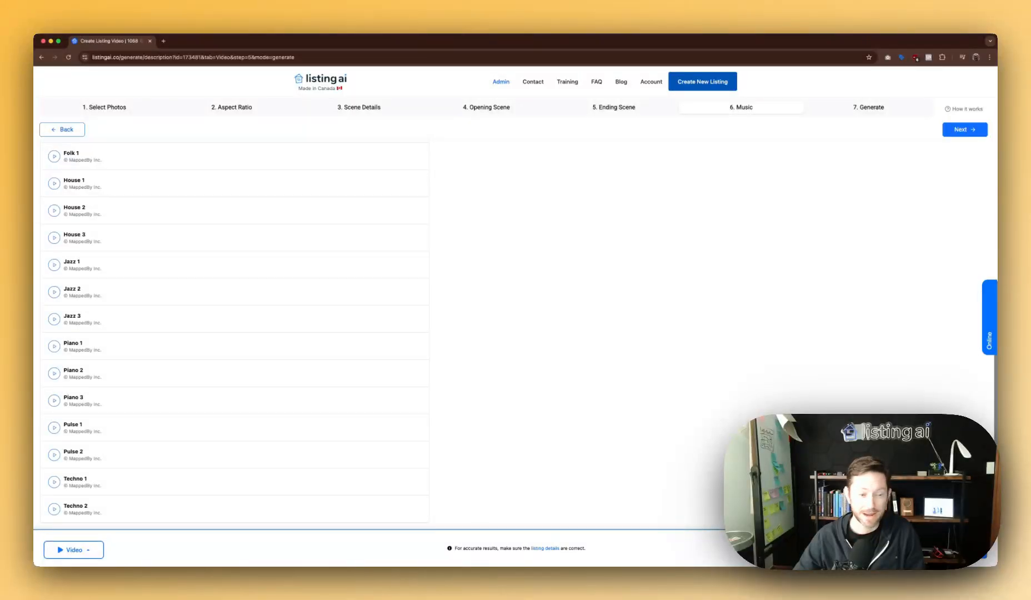
scroll(160, 312, up, 9)
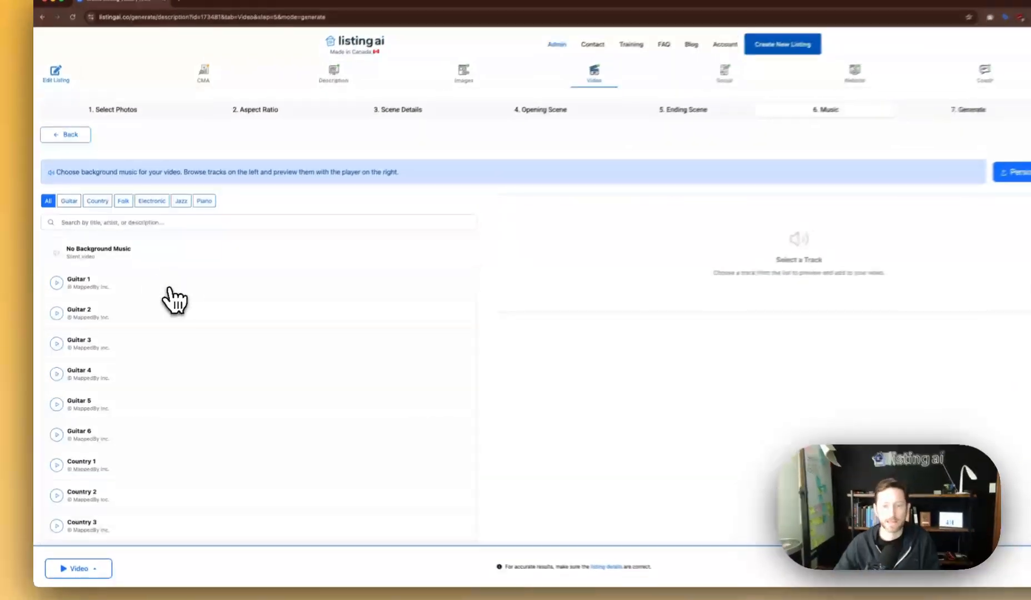
click(156, 297)
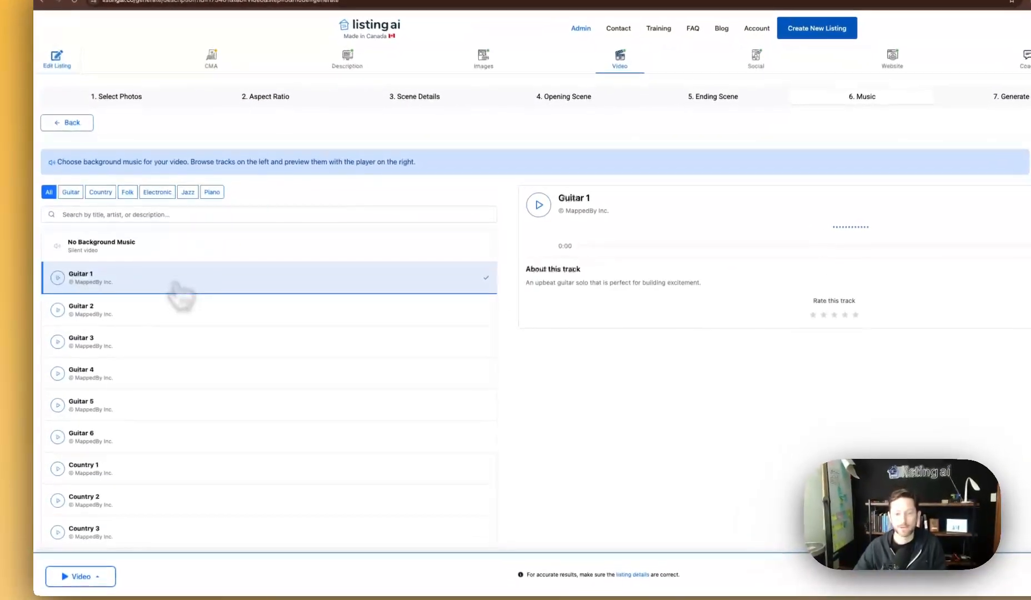
click(542, 206)
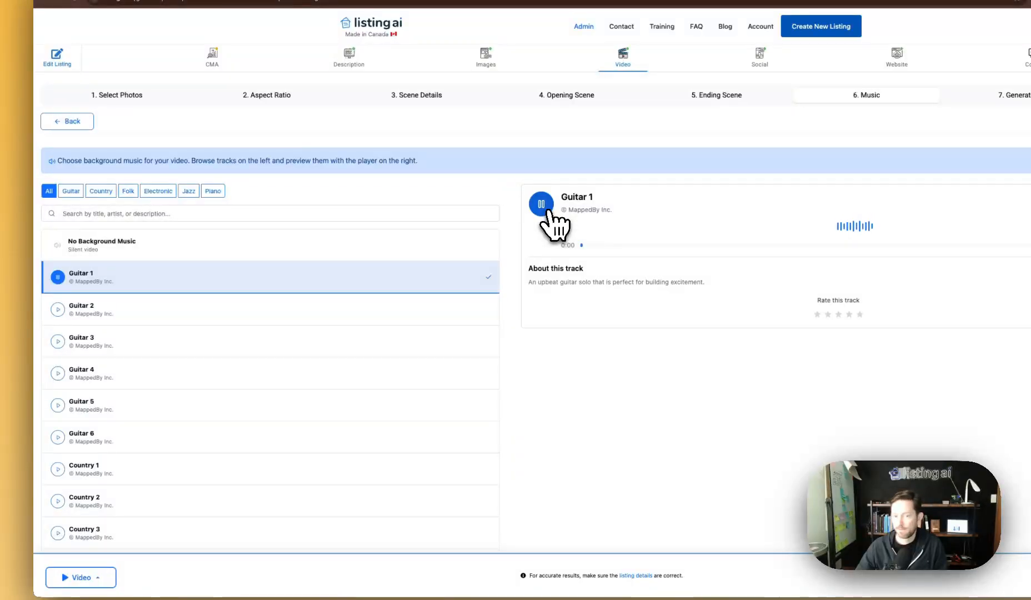
click(223, 469)
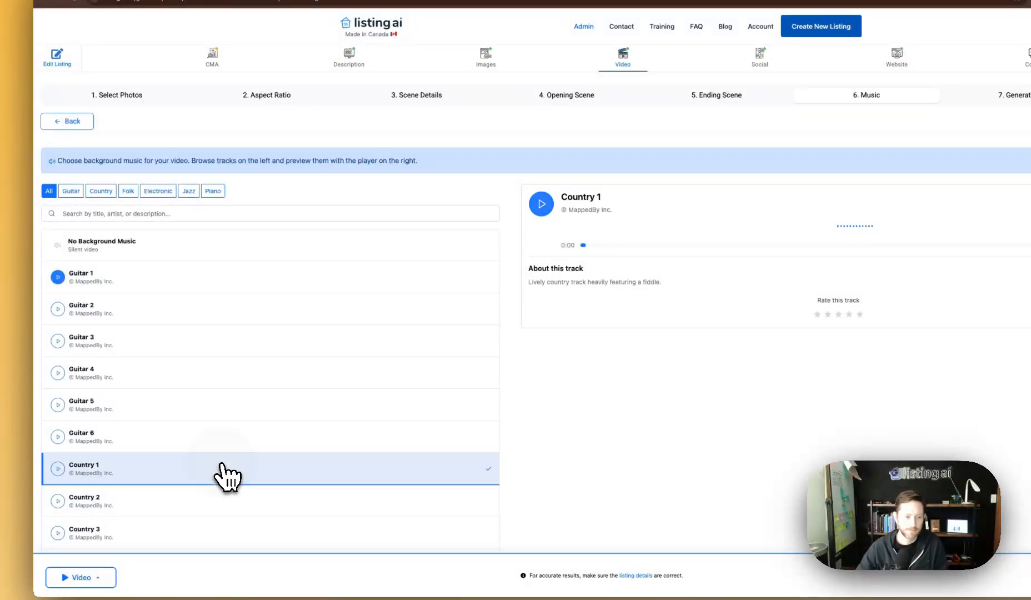
click(59, 470)
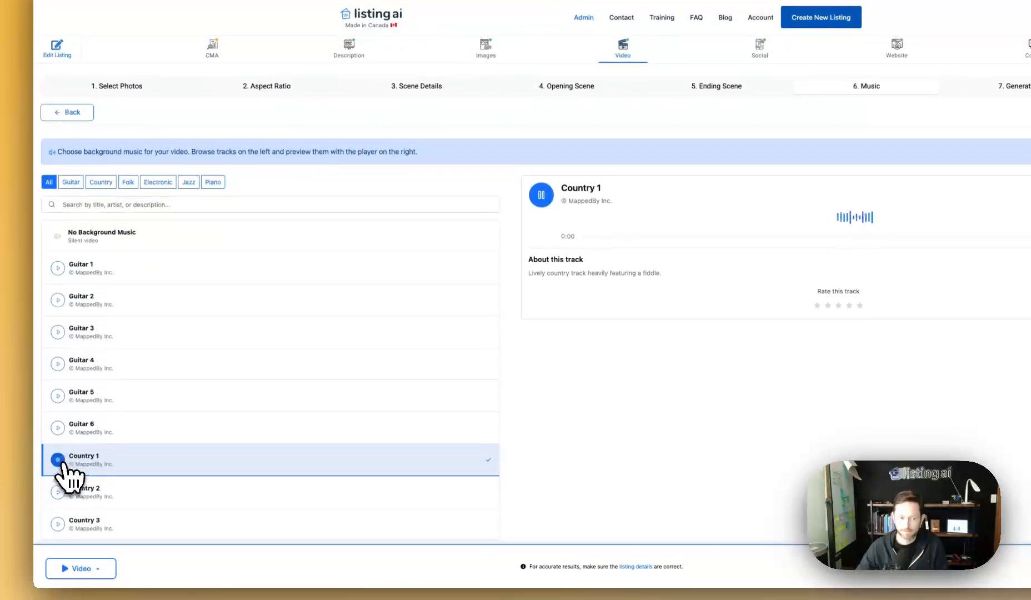
scroll(211, 472, down, 3)
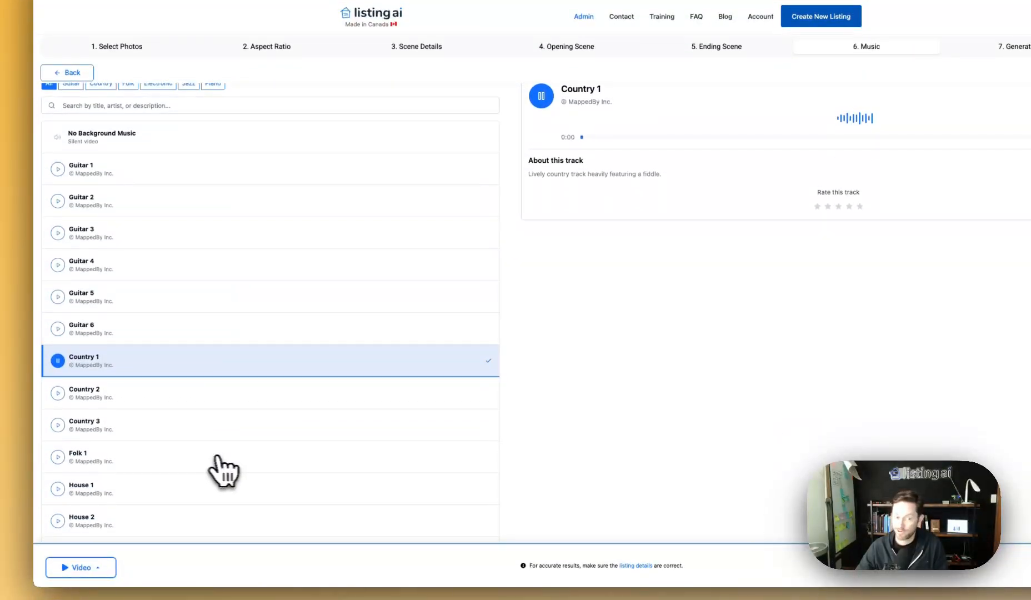
click(144, 439)
click(59, 431)
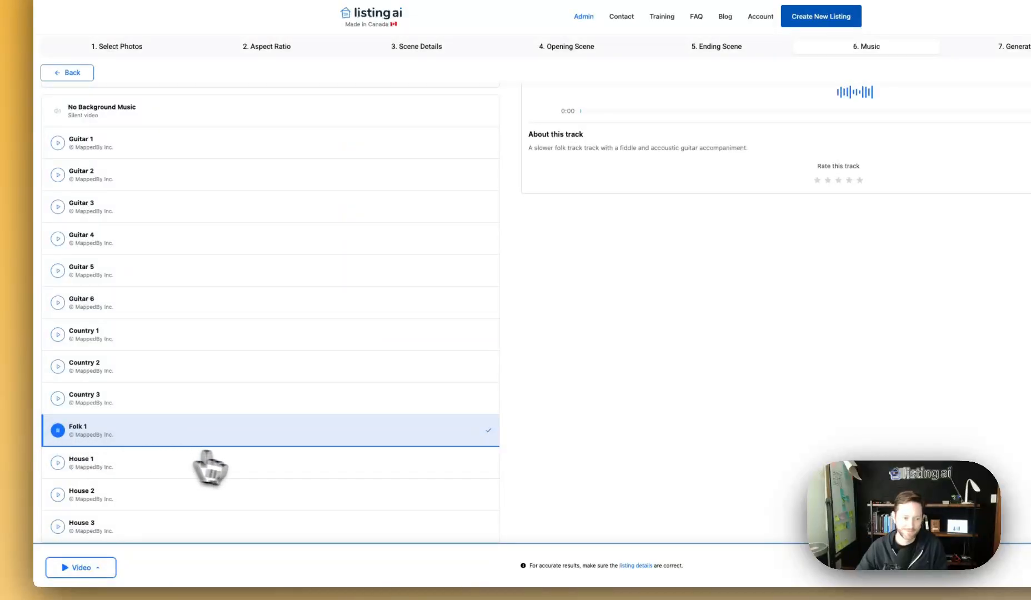
Preview House 2 and Jazz 1, select Guitar 1, and open the Personal Music Library.
scroll(205, 455, down, 2)
click(154, 403)
click(58, 395)
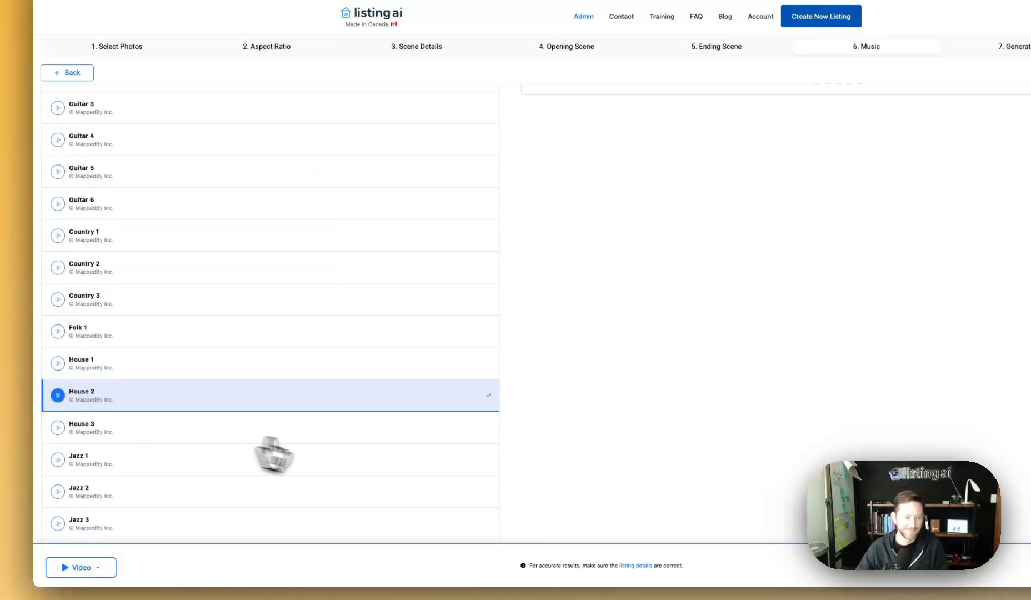
scroll(271, 453, down, 2)
click(125, 388)
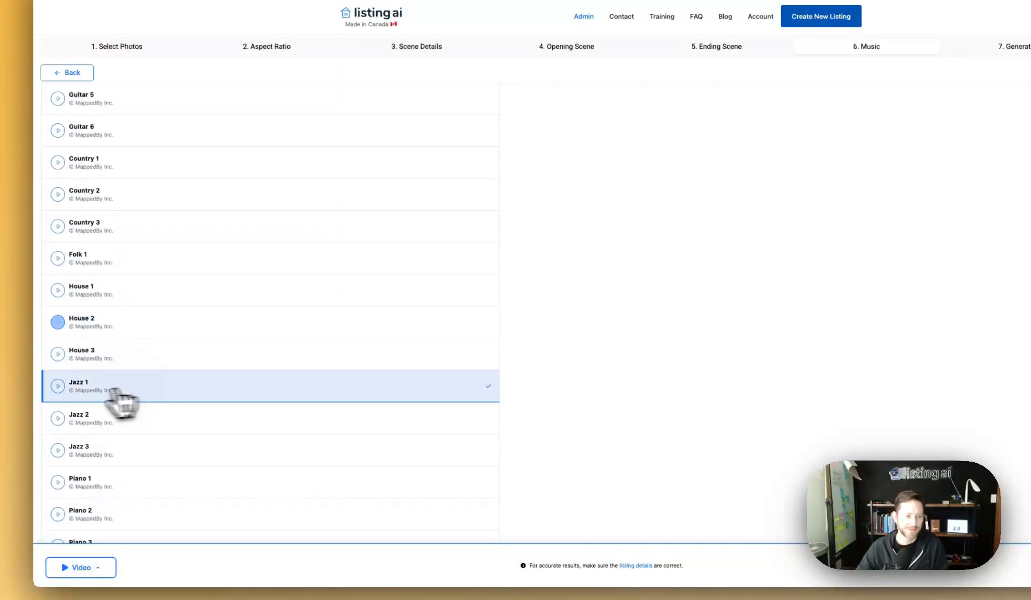
click(58, 385)
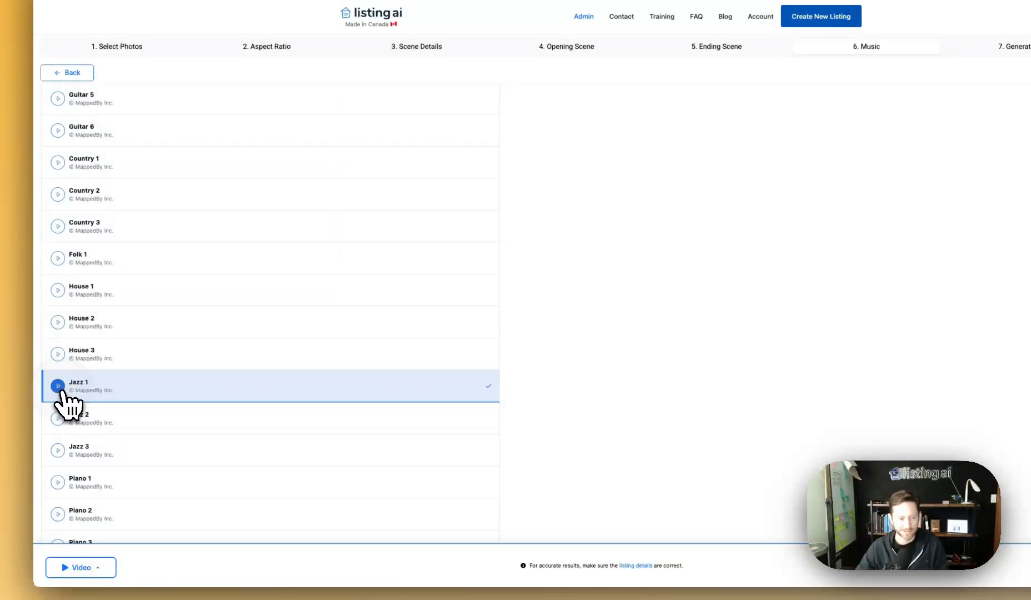
click(58, 386)
scroll(218, 382, up, 5)
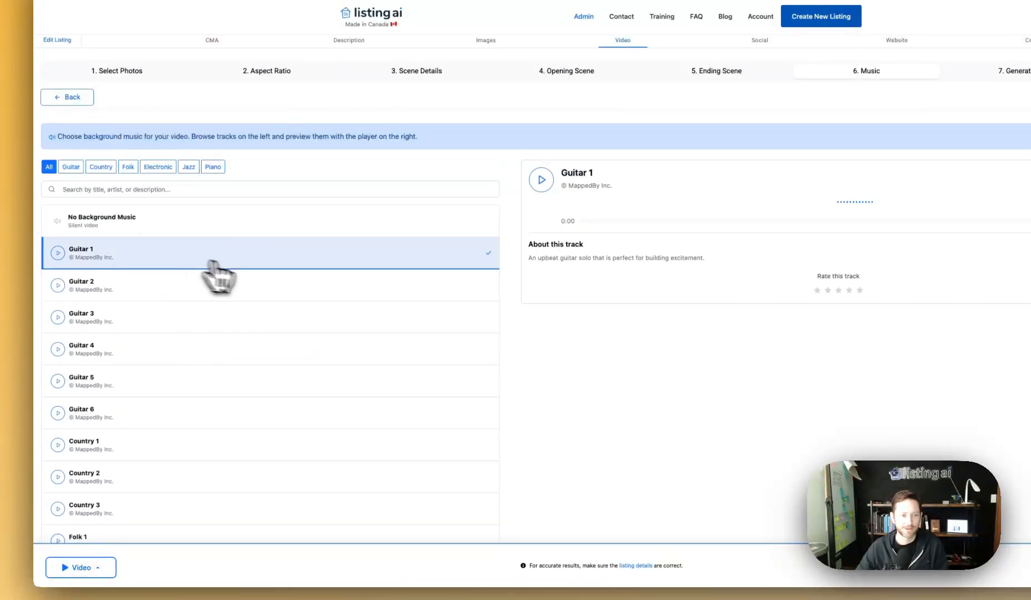
click(206, 260)
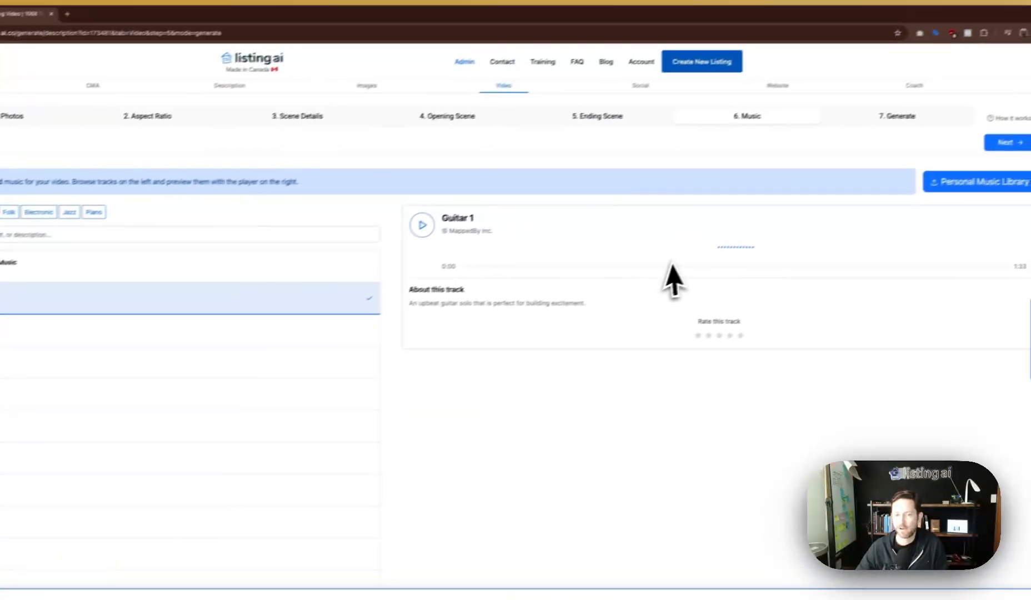
click(966, 195)
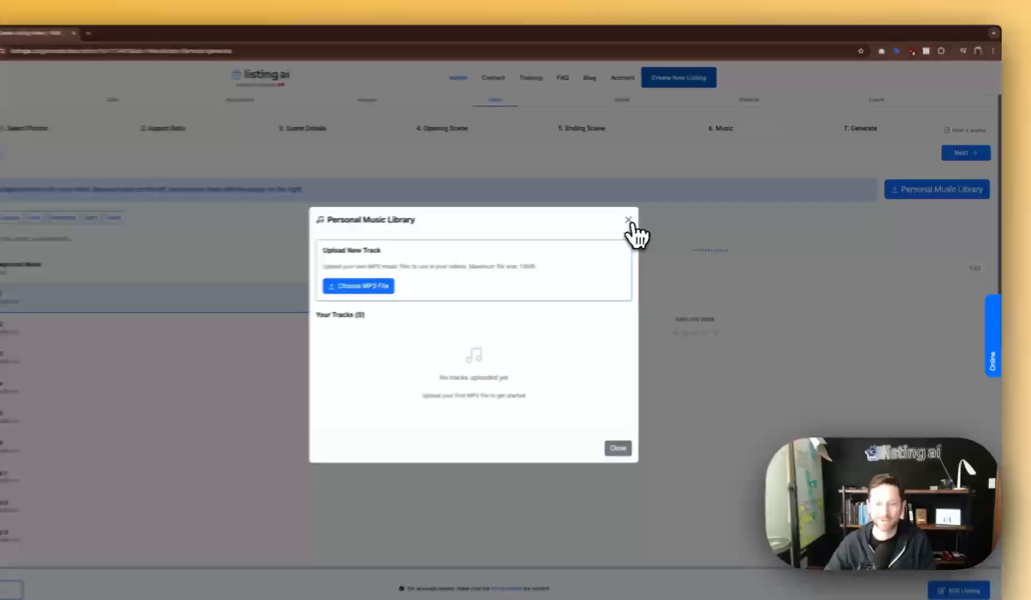
Close the empty music library, try No Background Music, keep Guitar 1, and advance to Generate.
click(657, 211)
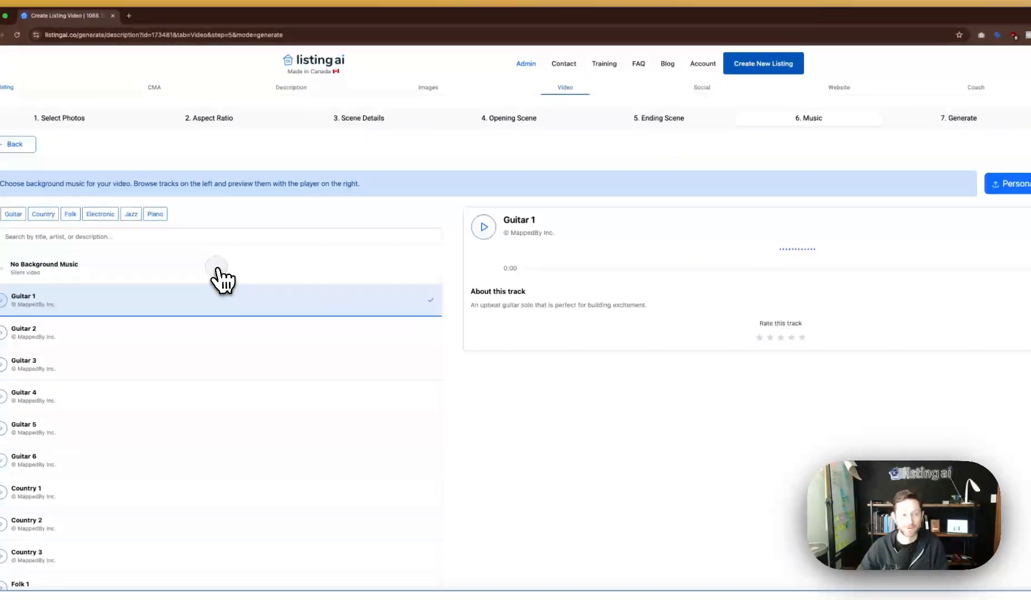
click(216, 267)
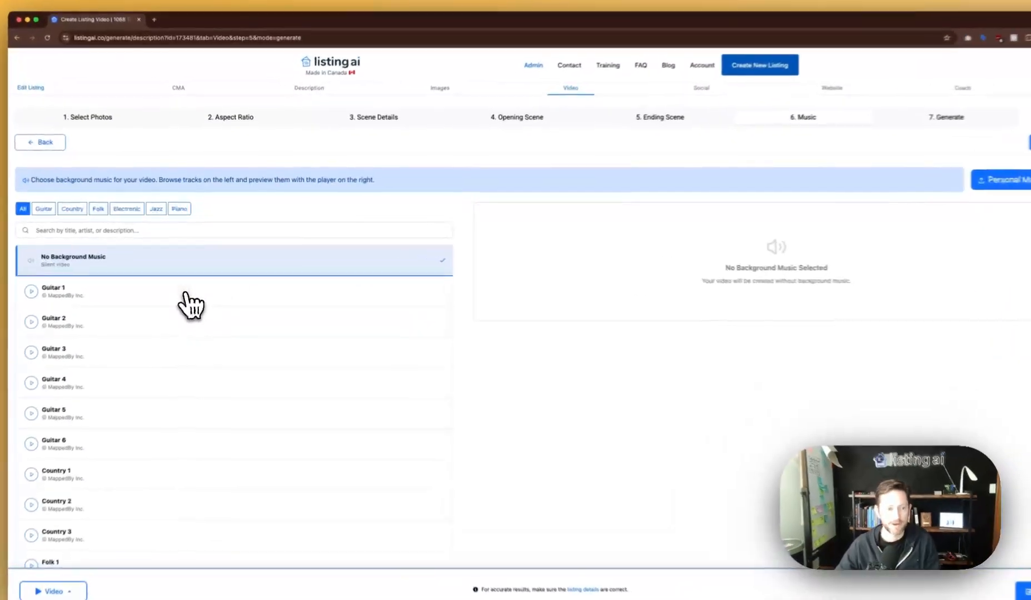
click(187, 283)
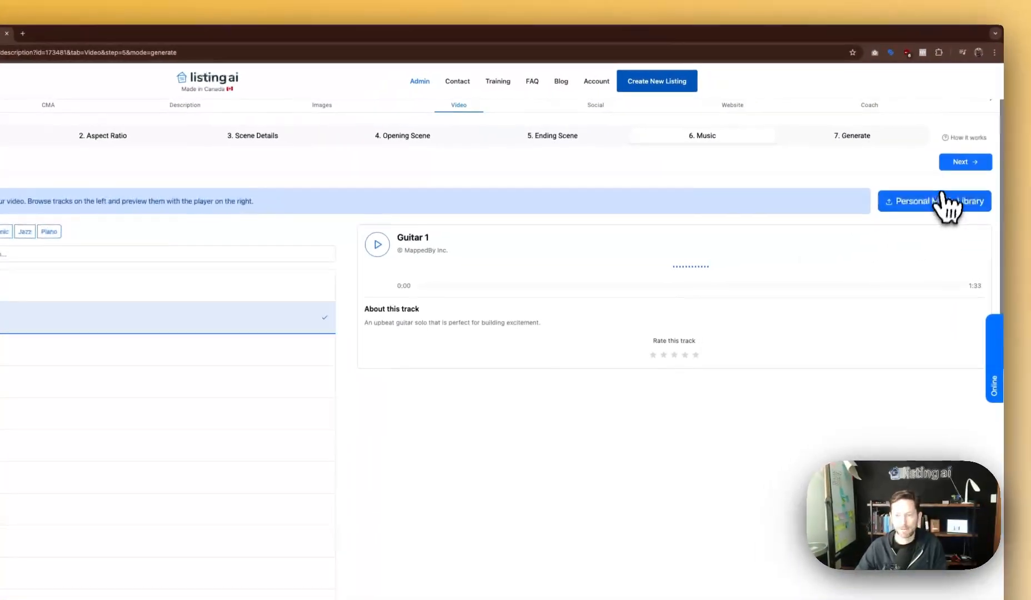
click(960, 164)
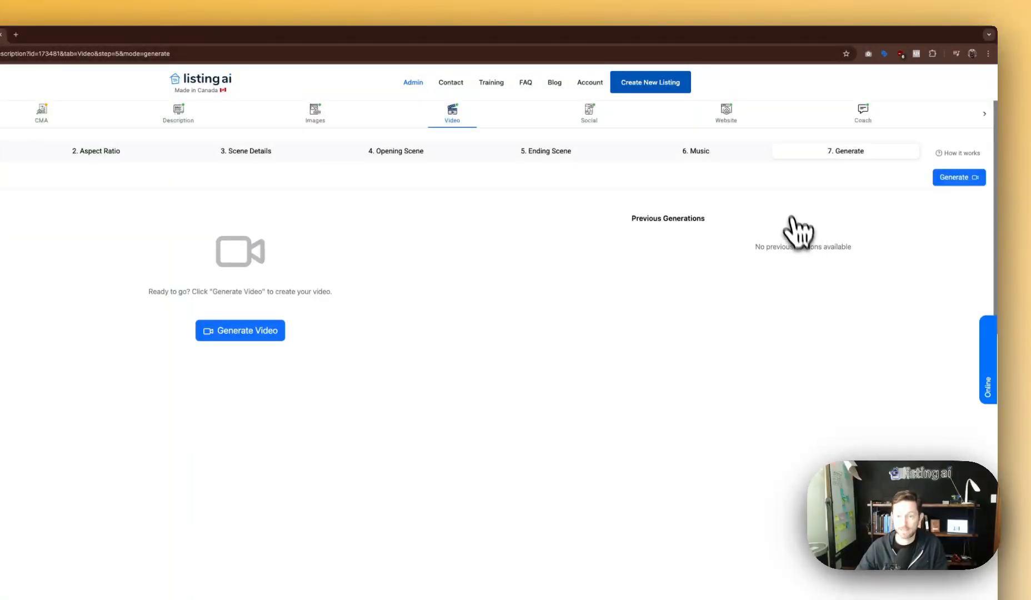
drag(149, 290, 347, 299)
Clear the stray text selection, start generating the listing video, and open the Account menu.
click(345, 305)
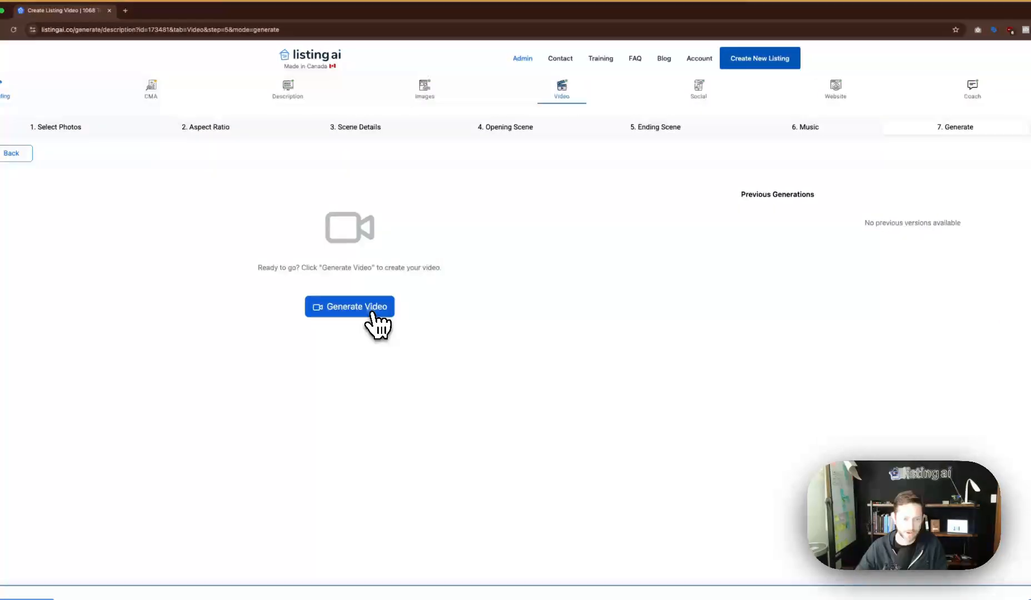
click(372, 313)
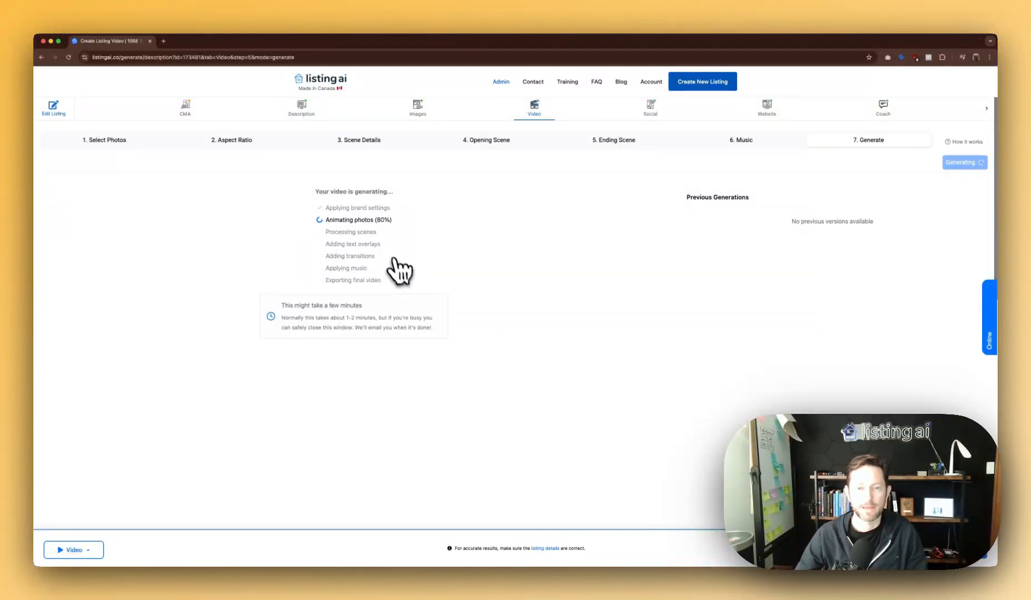
click(658, 90)
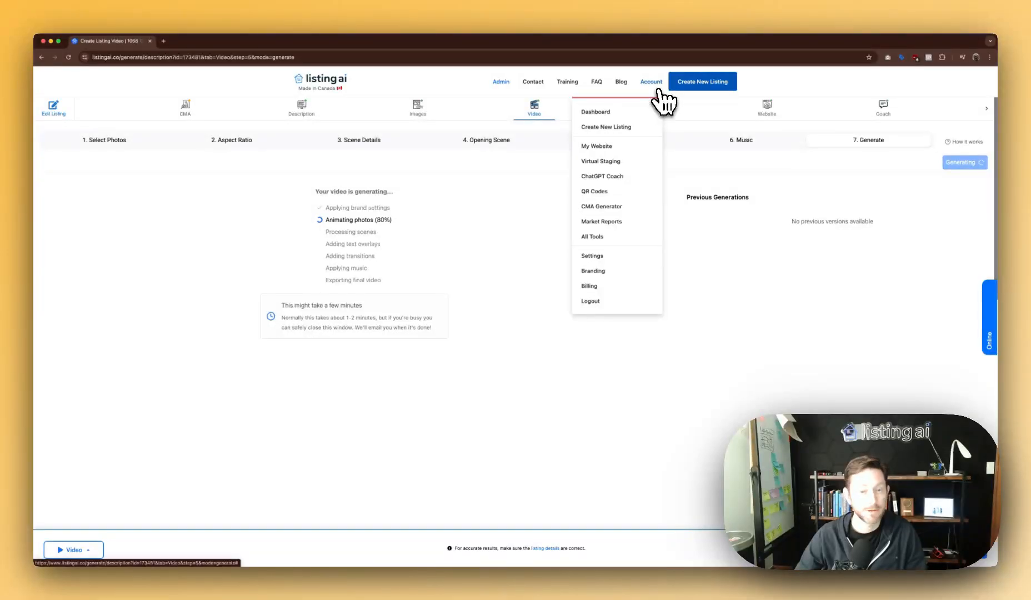
Go to Branding settings from the Account menu and scroll through the Personal Information fields.
click(593, 272)
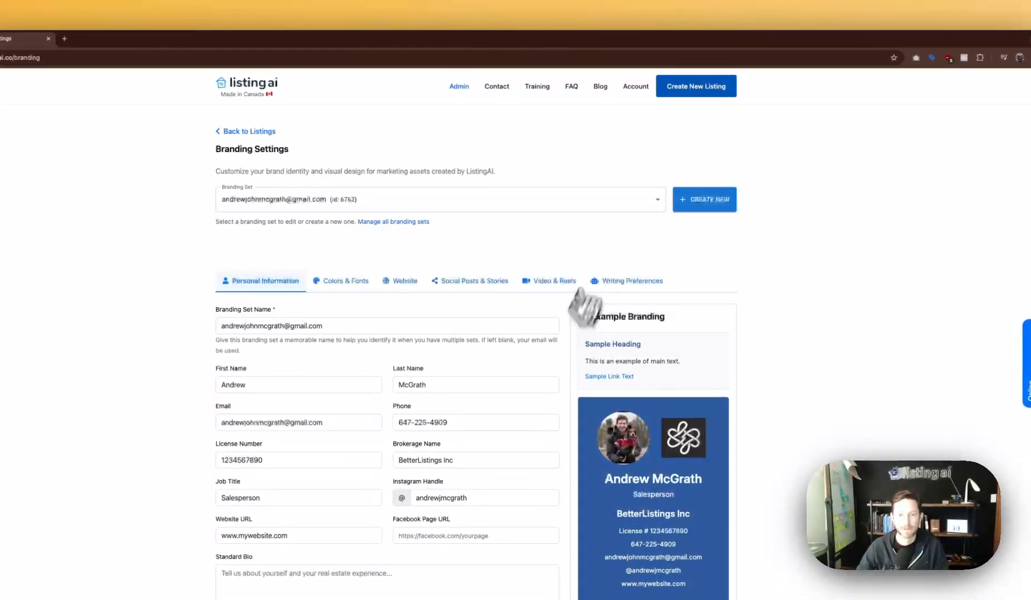
click(657, 86)
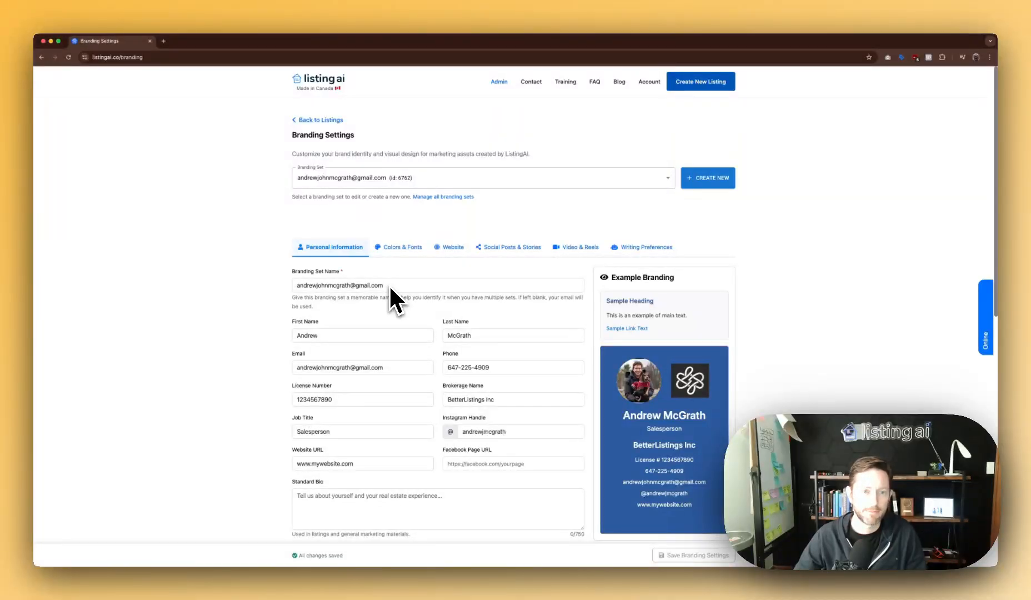
scroll(388, 284, down, 4)
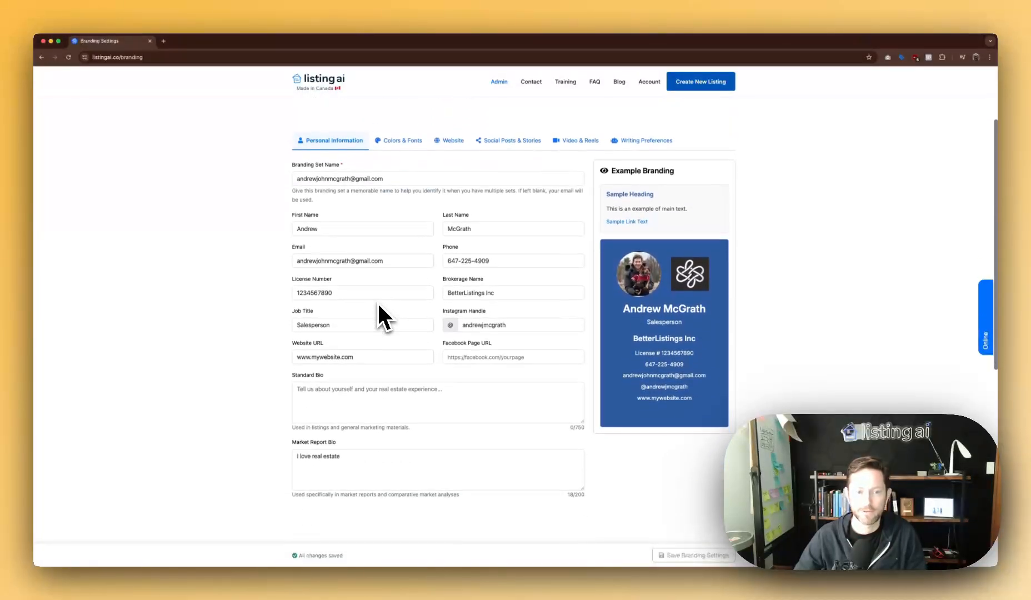
scroll(400, 289, down, 2)
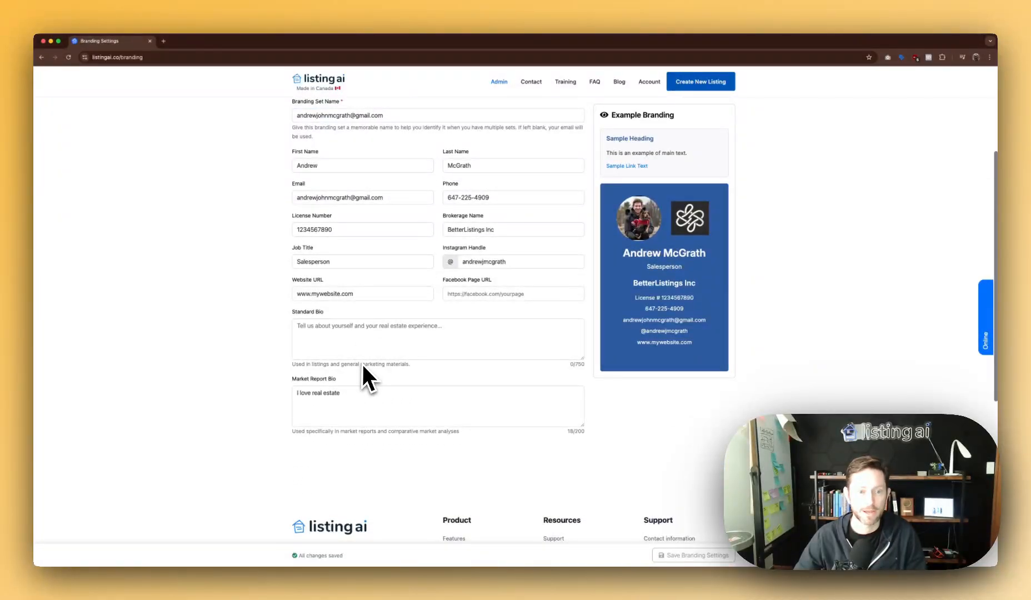
scroll(420, 289, up, 2)
scroll(460, 259, up, 2)
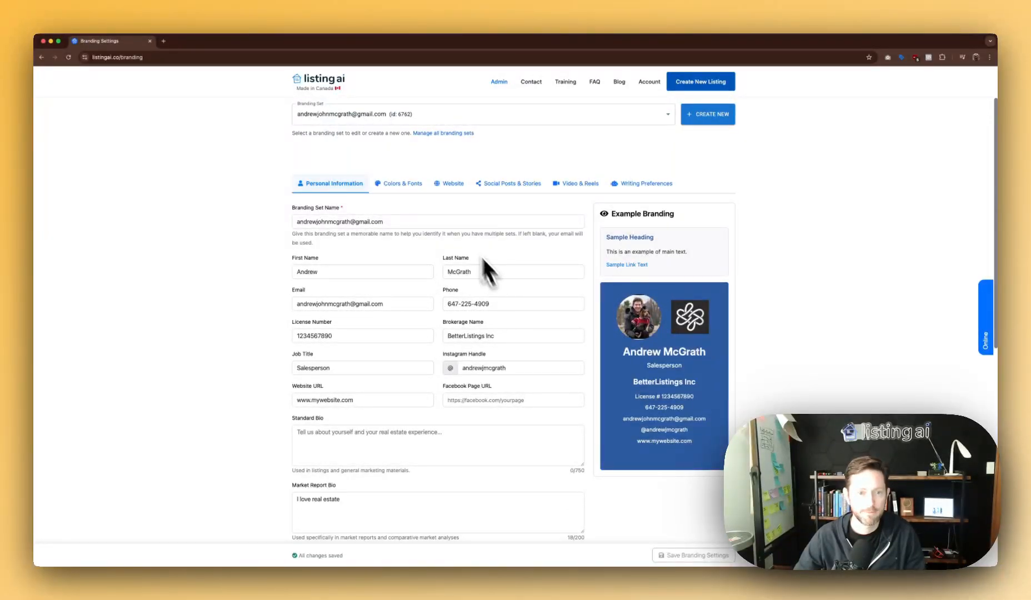
scroll(482, 258, up, 1)
Browse the Colors & Fonts, Website, Social Posts & Stories and Writing Preferences tabs, ending on Video & Reels.
click(401, 211)
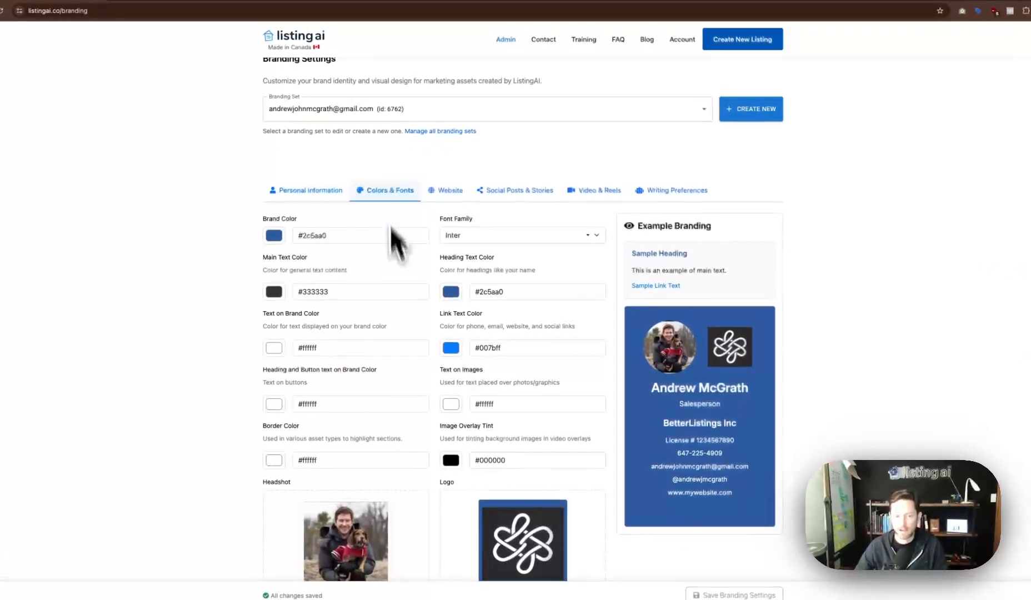
scroll(418, 391, down, 5)
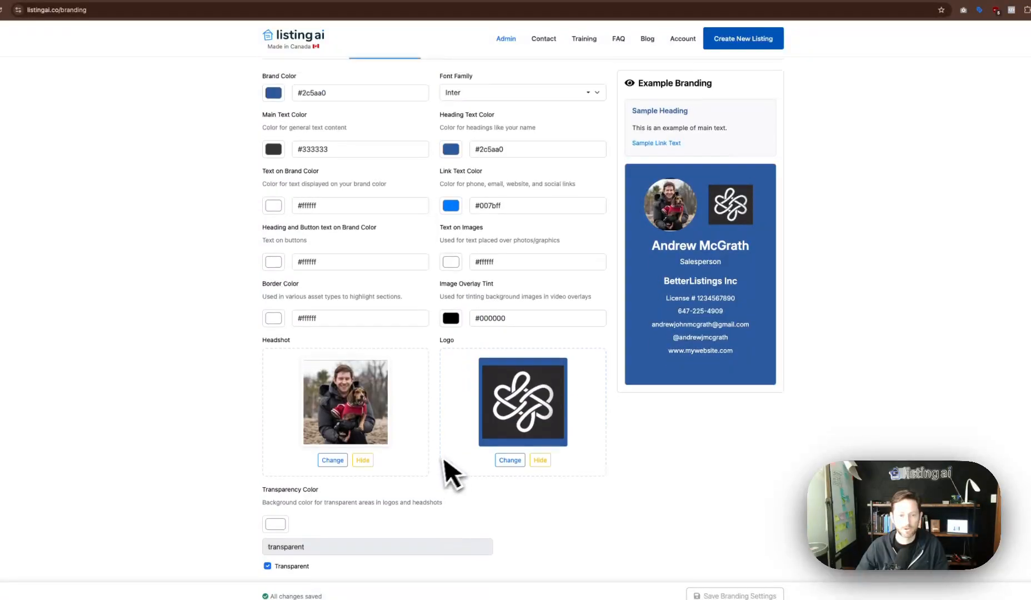
scroll(450, 472, down, 5)
click(449, 184)
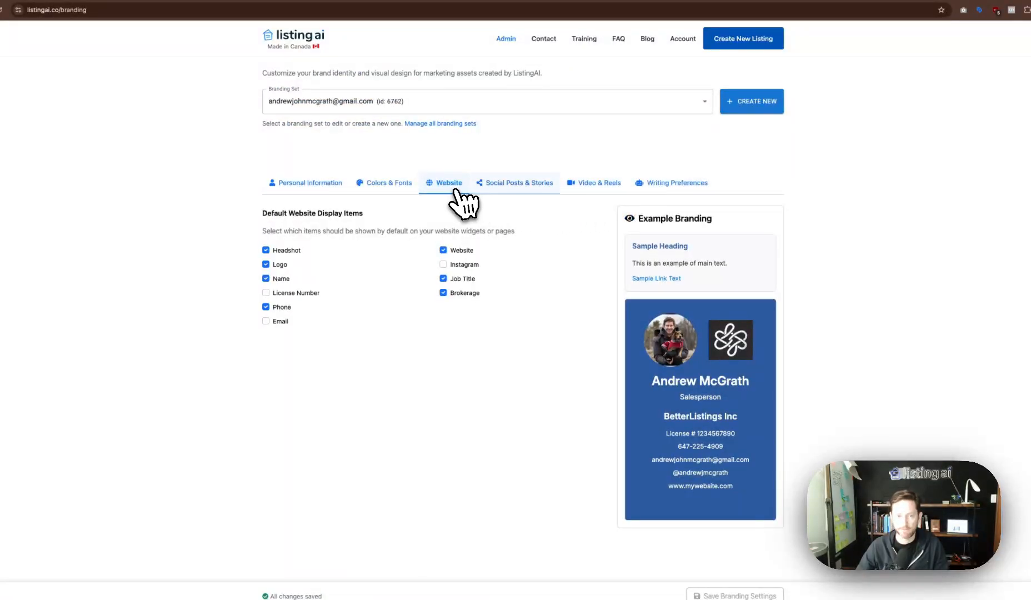
click(483, 189)
click(588, 189)
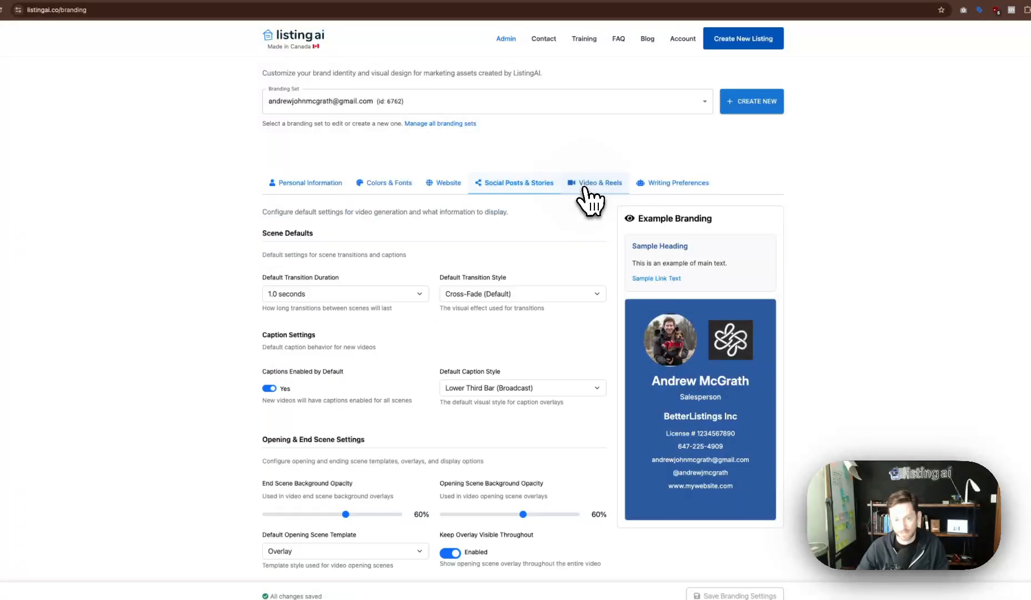
click(650, 189)
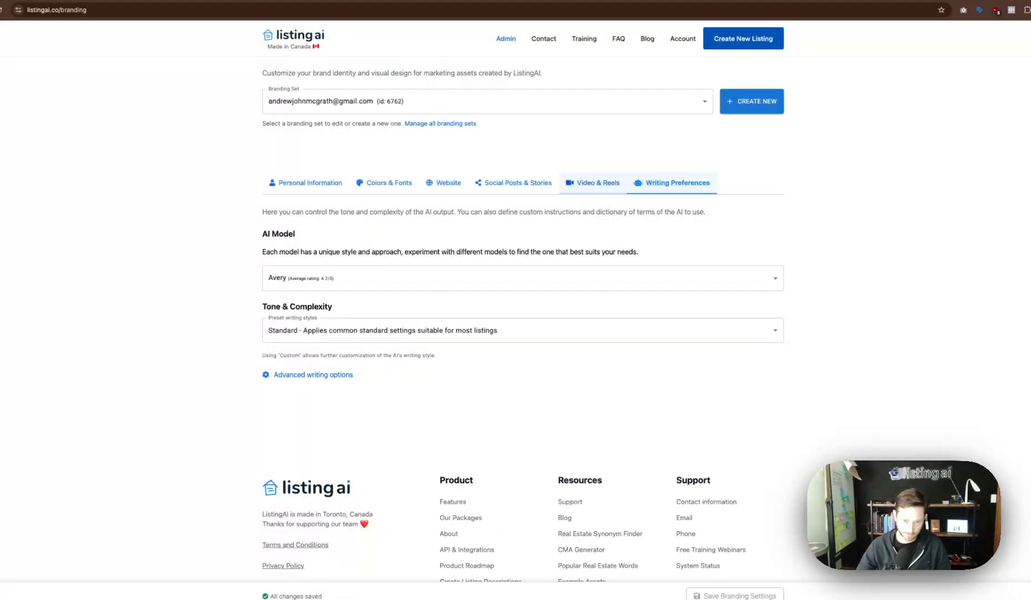
click(593, 185)
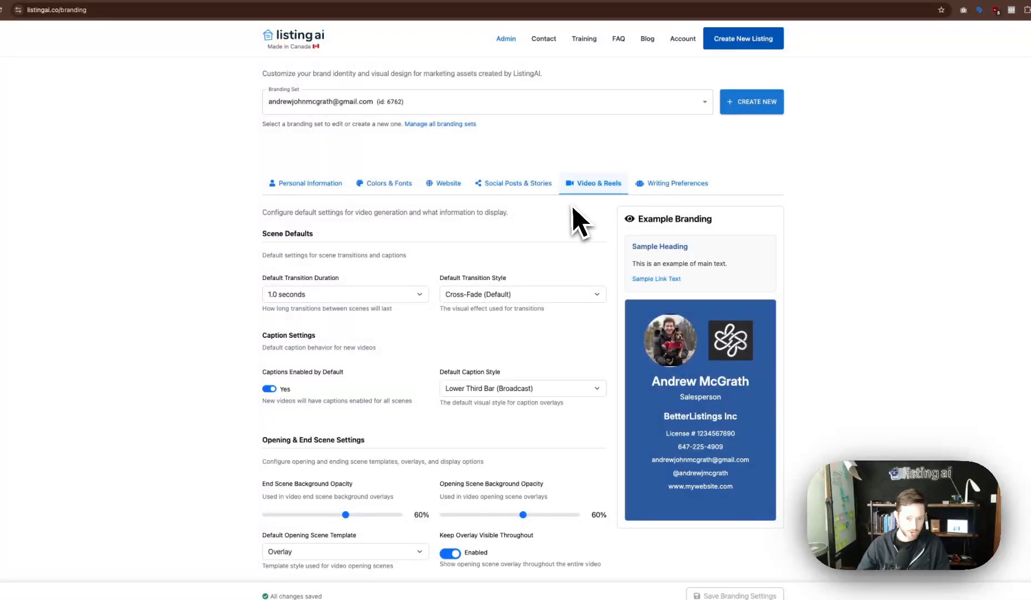
Review the video defaults, keeping 1.0-second Cross-Fade transitions and Lower Third Bar captions.
scroll(403, 310, down, 3)
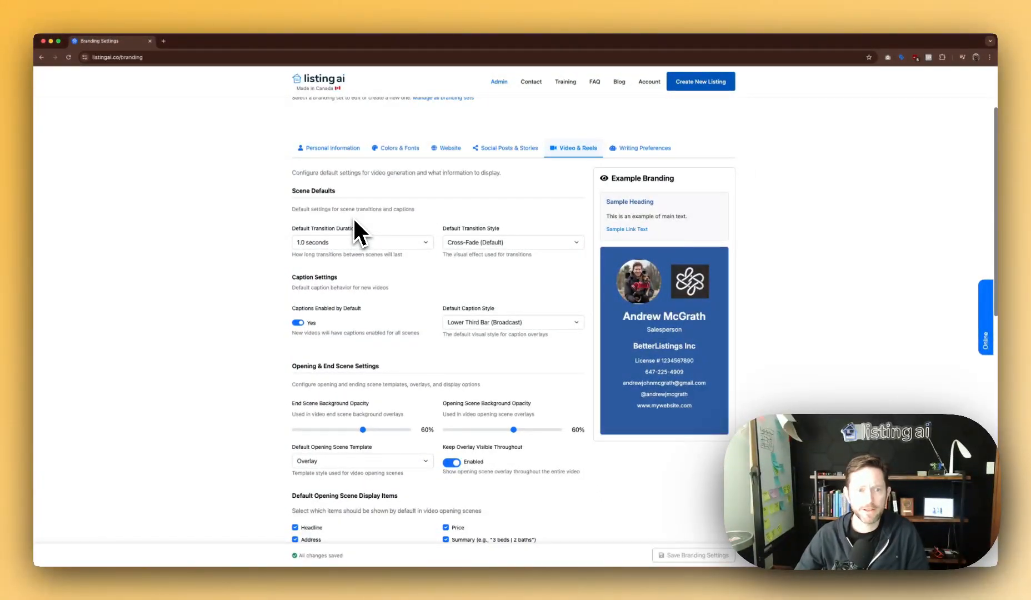
click(322, 243)
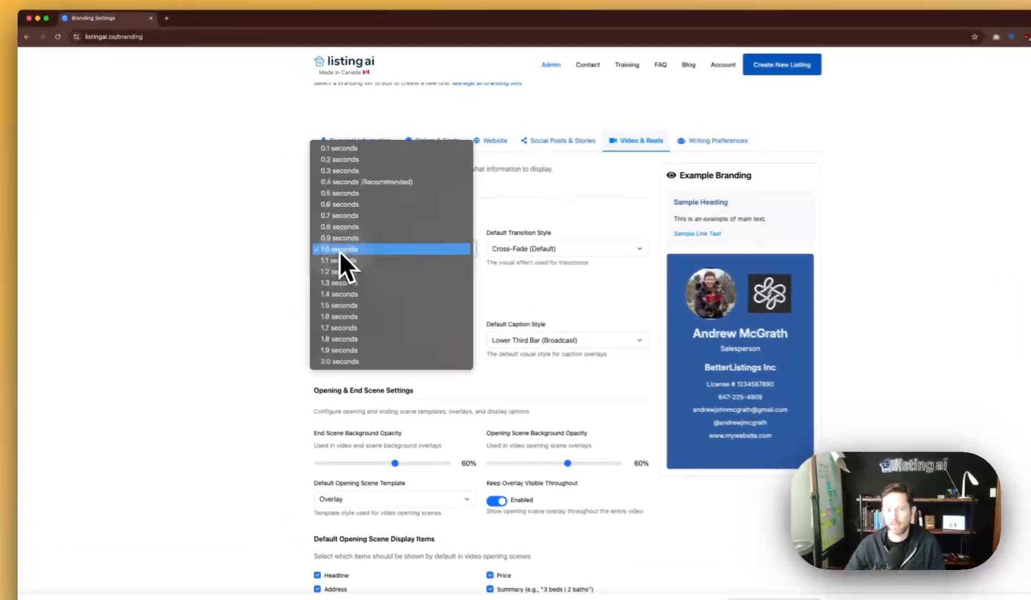
click(184, 335)
click(552, 252)
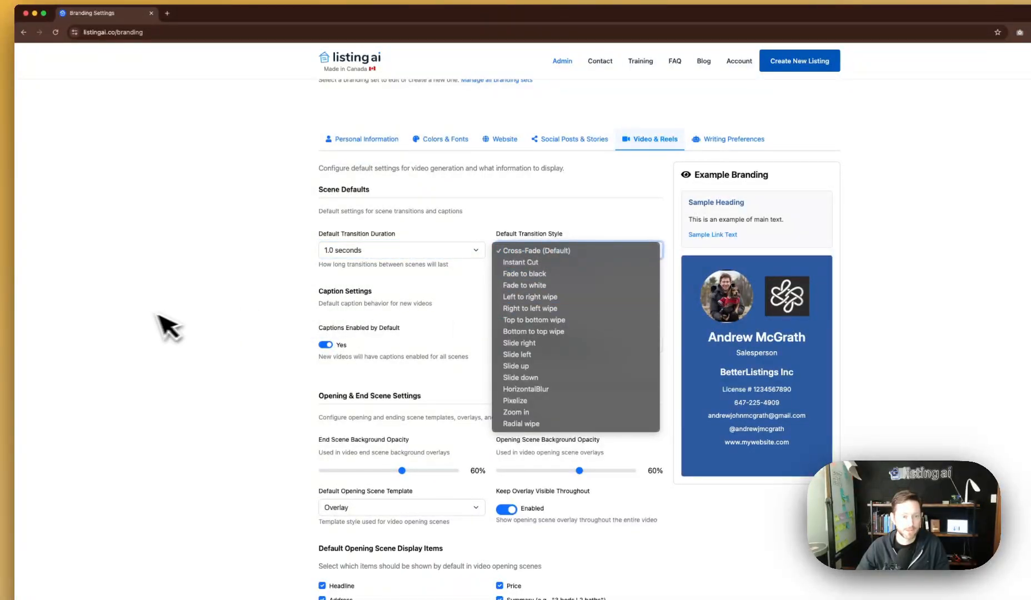
click(149, 325)
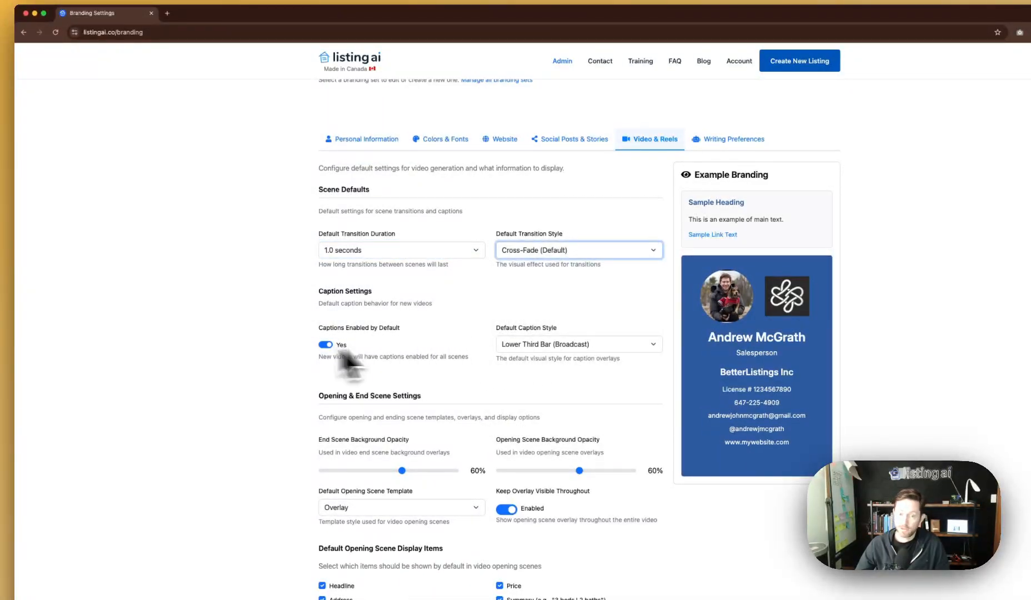
click(548, 346)
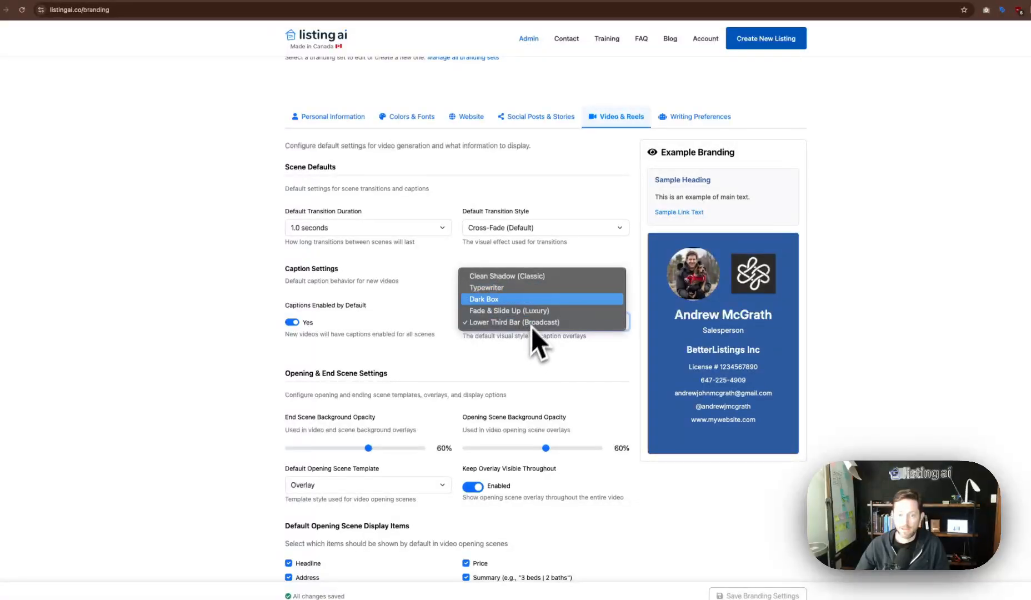
click(249, 387)
Review end-scene items: headshot, logo, name and phone on, license number and email off.
scroll(255, 388, down, 3)
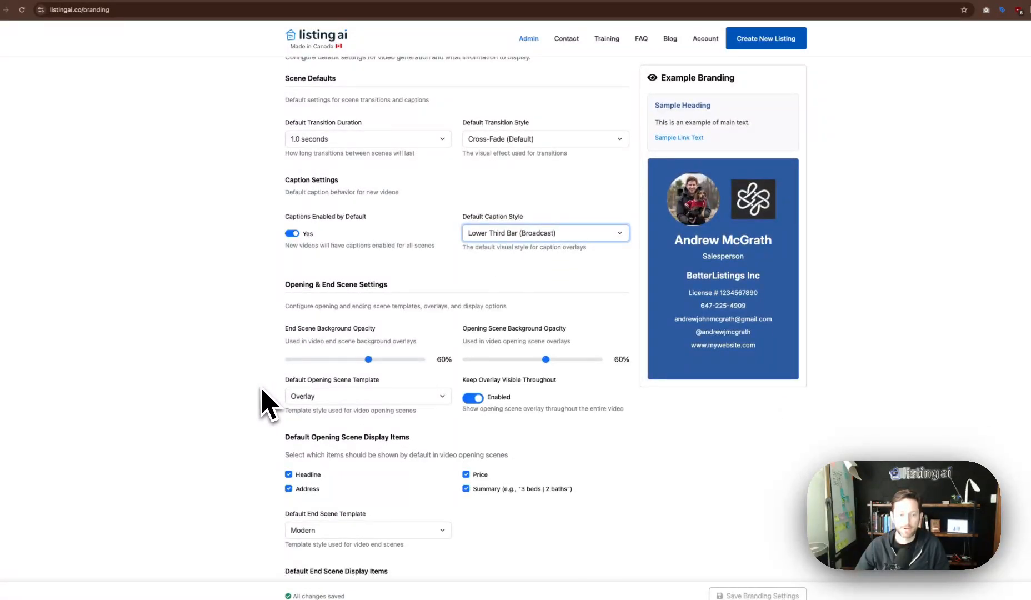
scroll(266, 394, down, 2)
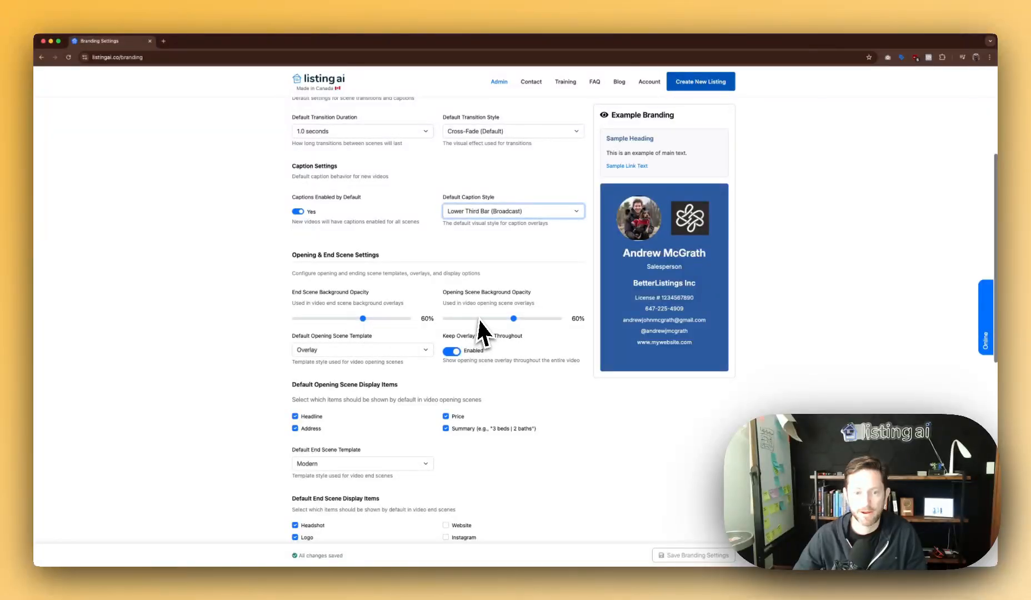
scroll(324, 395, down, 2)
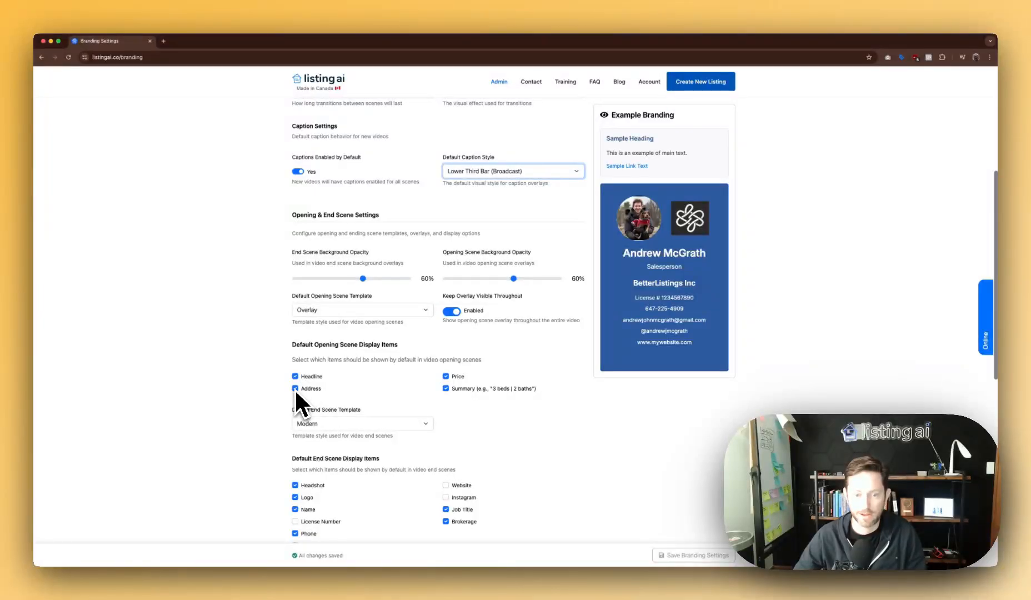
scroll(464, 395, down, 2)
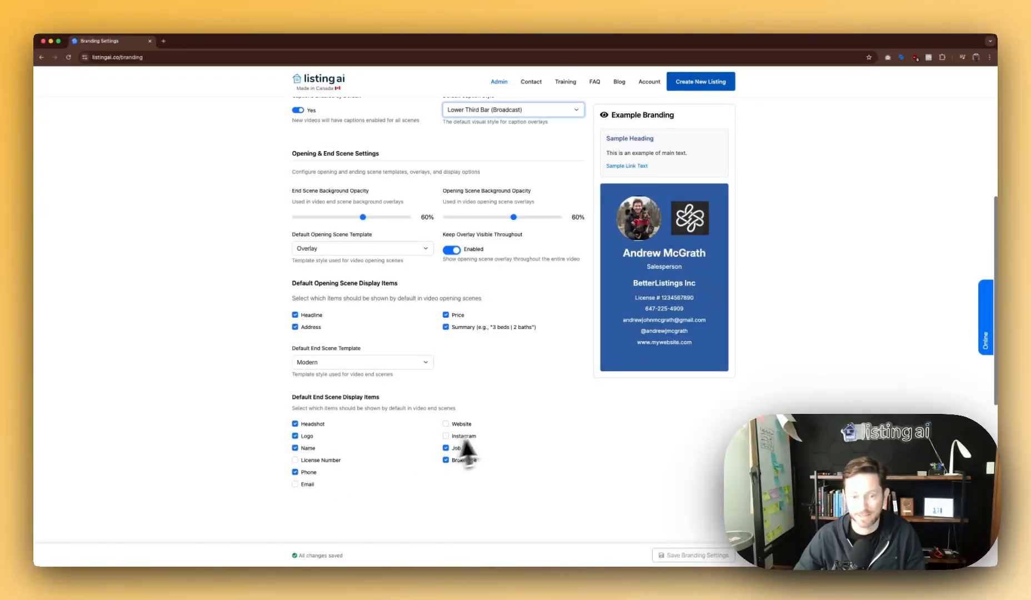
scroll(511, 277, up, 10)
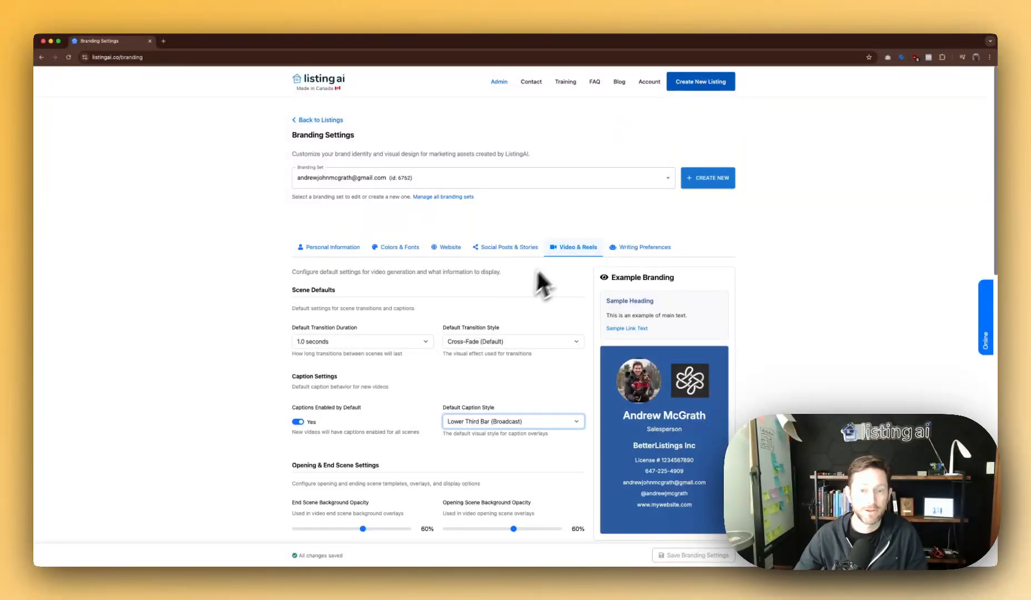
Check the Branding Set list and the all-branding-sets manager, closing both without changes.
click(588, 178)
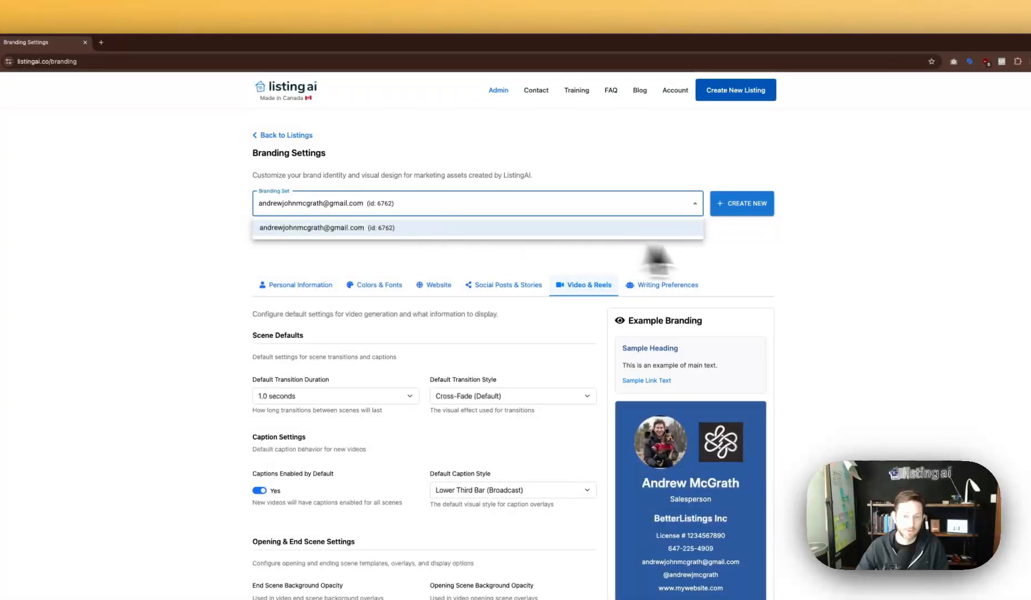
click(753, 240)
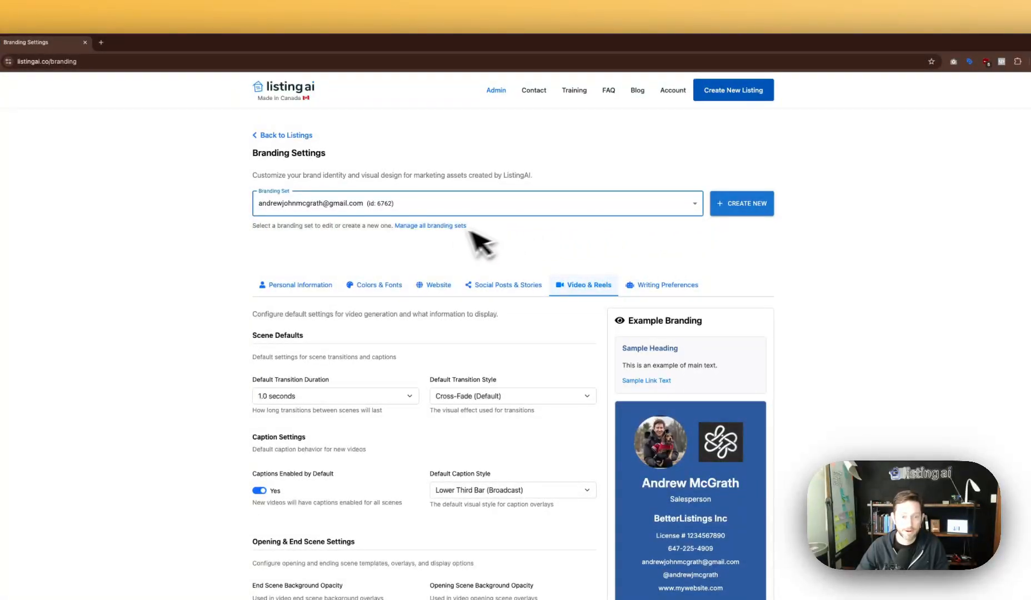
click(458, 226)
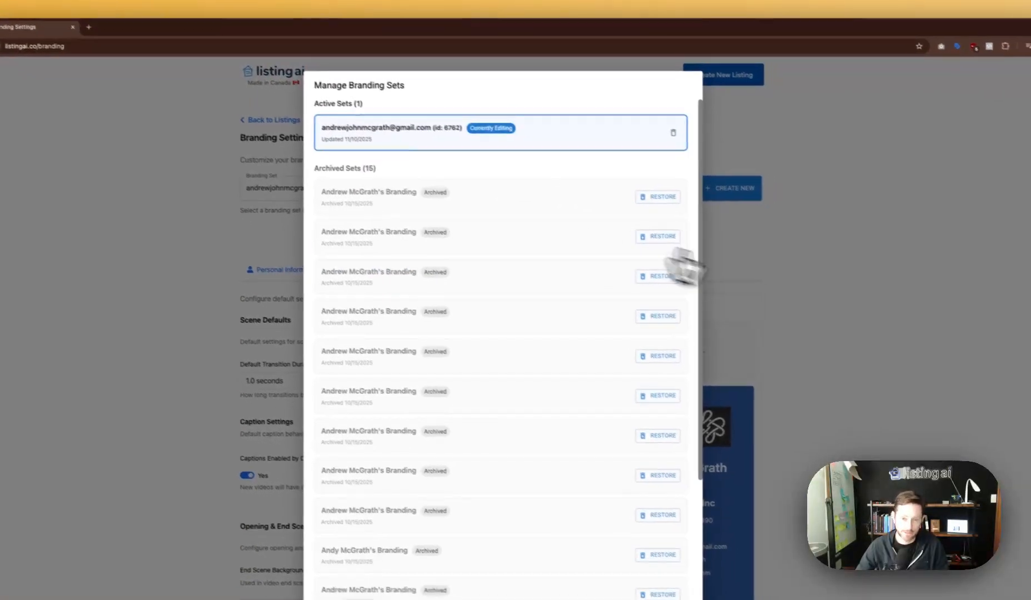
click(822, 275)
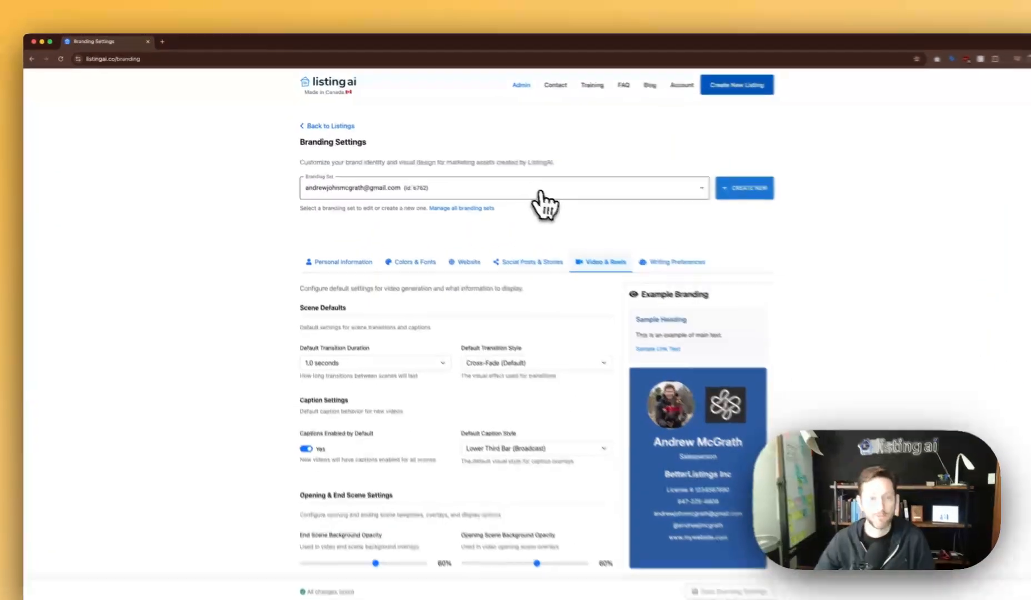
click(519, 181)
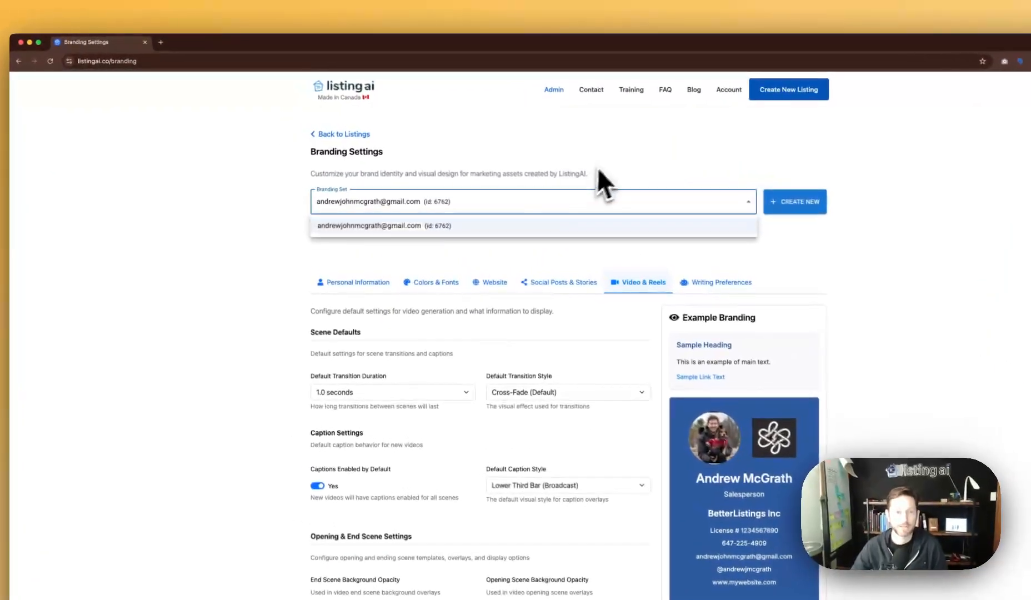
click(541, 144)
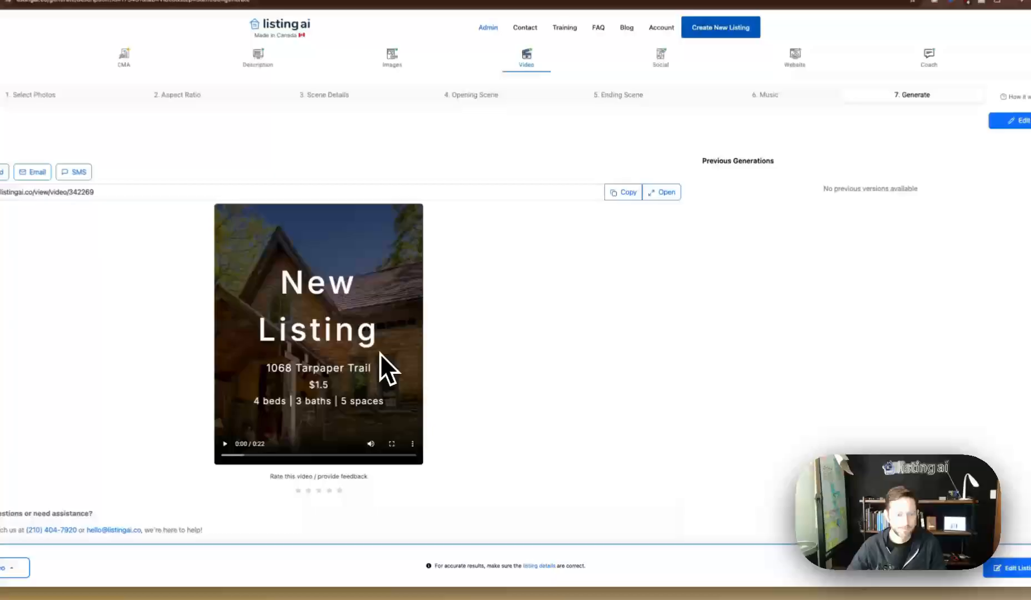
Play the finished Version 1 listing video to check its end scene.
click(379, 354)
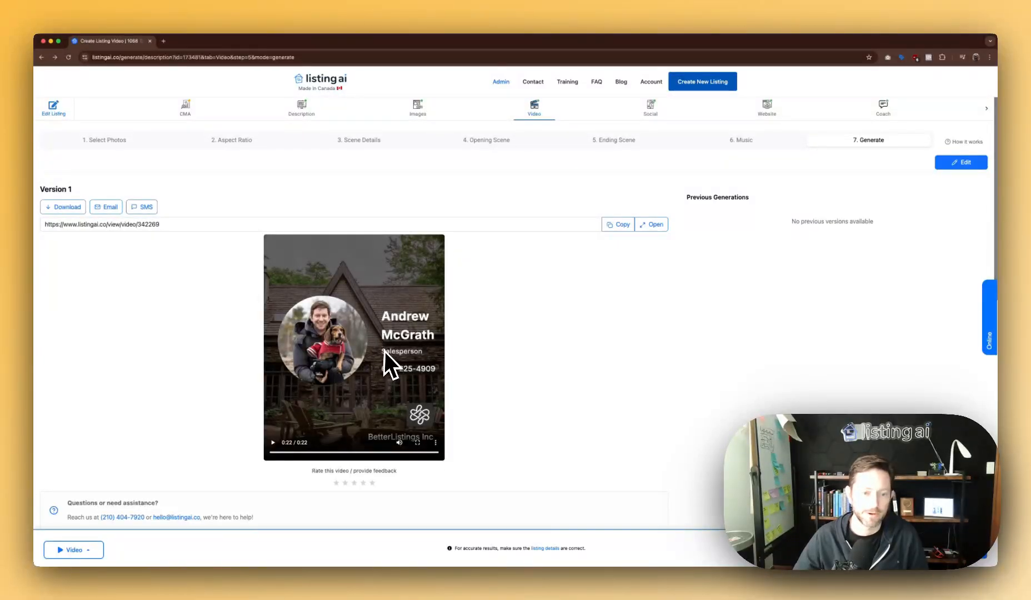
scroll(458, 285, down, 1)
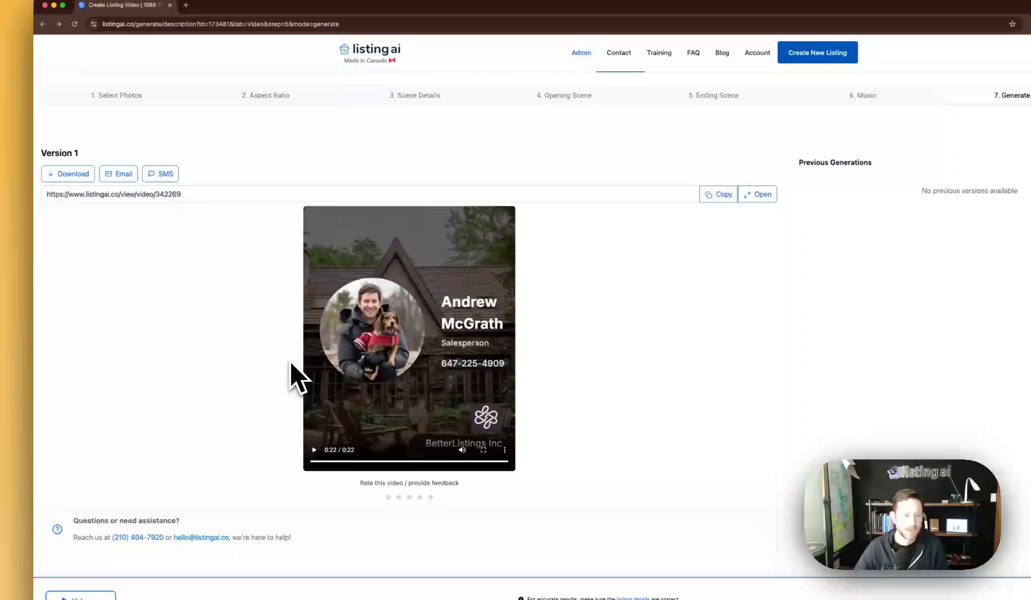
scroll(291, 364, up, 1)
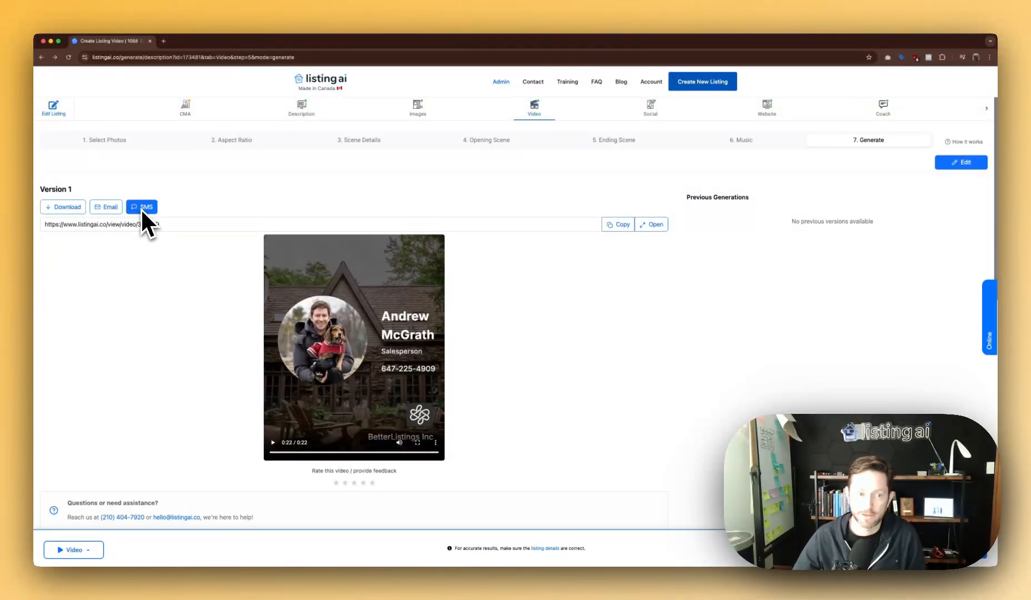
Copy the video's share link and load it in a new browser tab.
drag(167, 224, 45, 226)
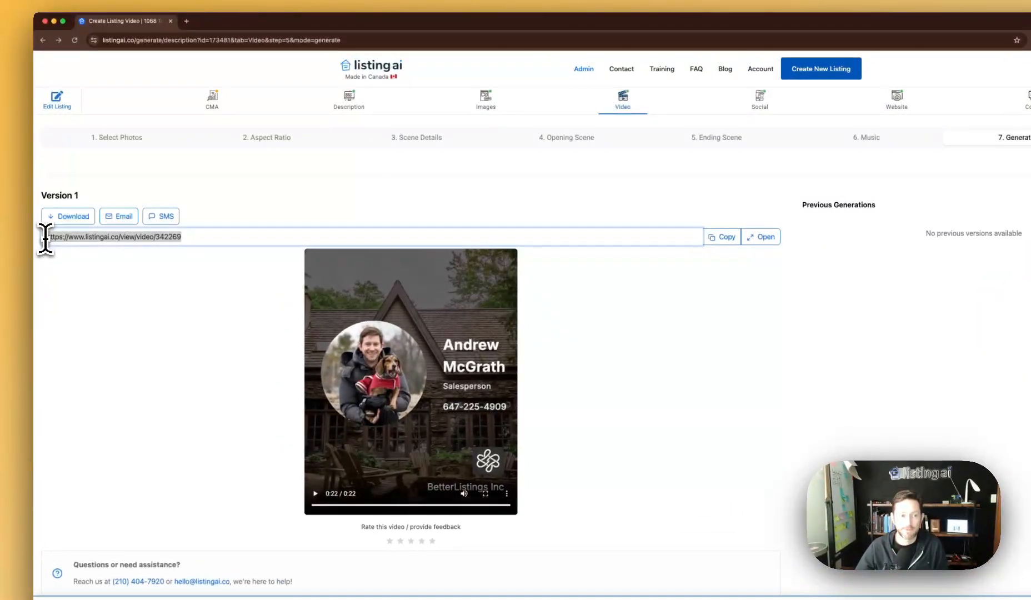
drag(208, 239, 46, 248)
drag(221, 239, 46, 239)
click(215, 239)
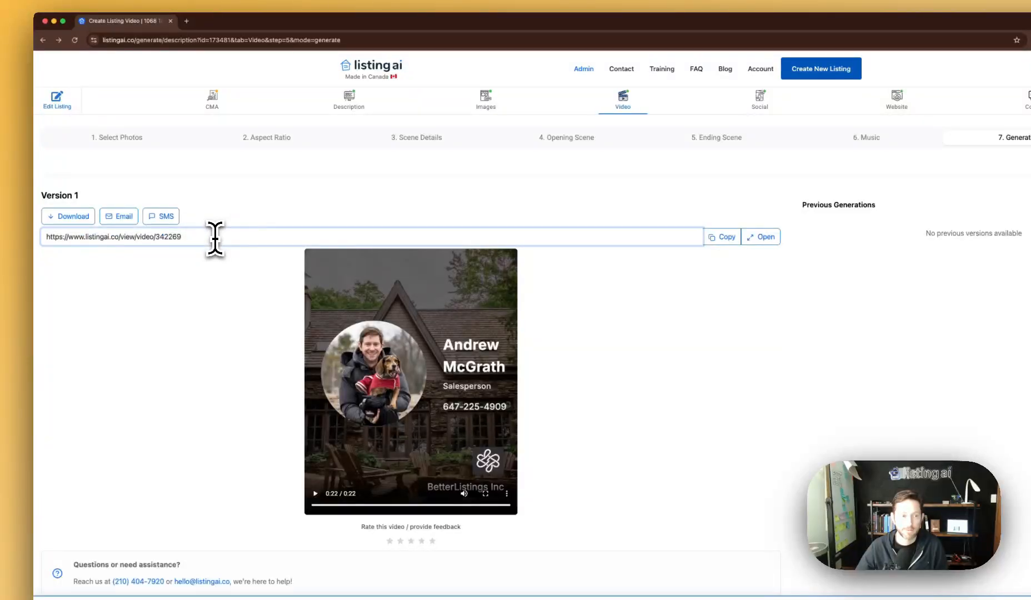
click(720, 238)
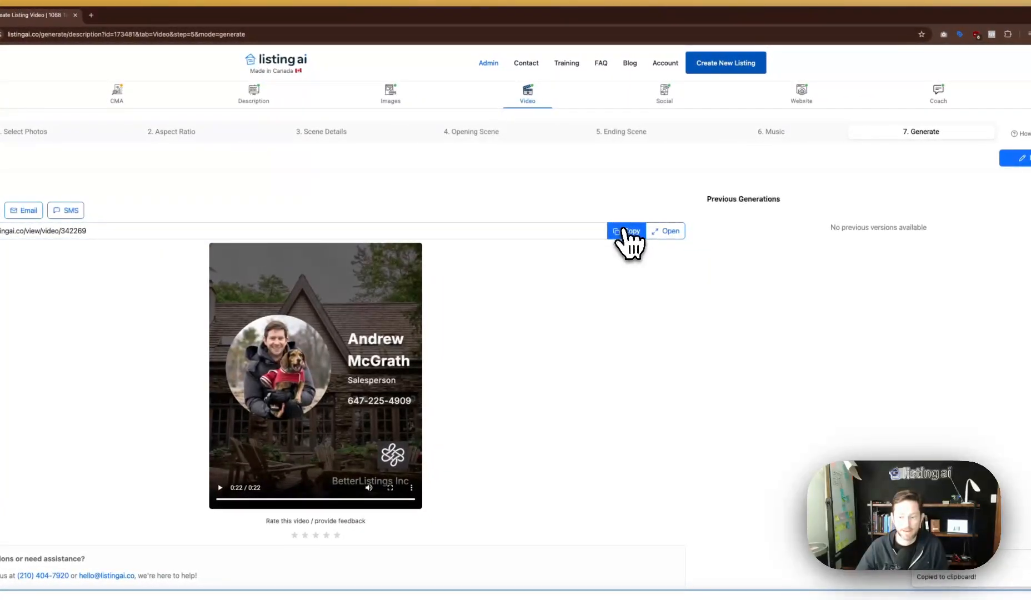
key(super+t)
key(super+v)
key(Return)
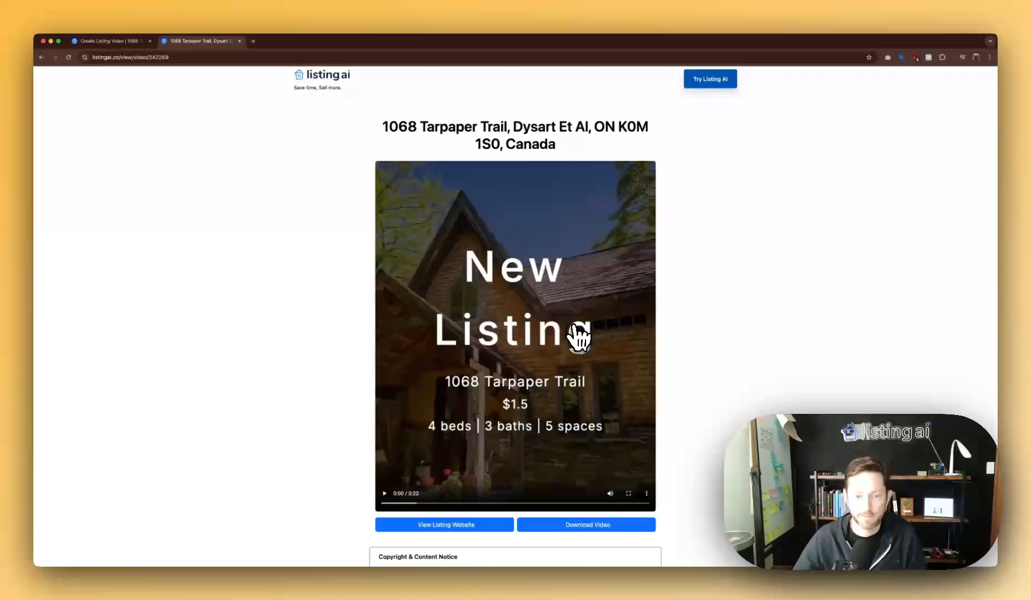
Leave the shared video page and return to the Create Listing Video tab.
click(41, 57)
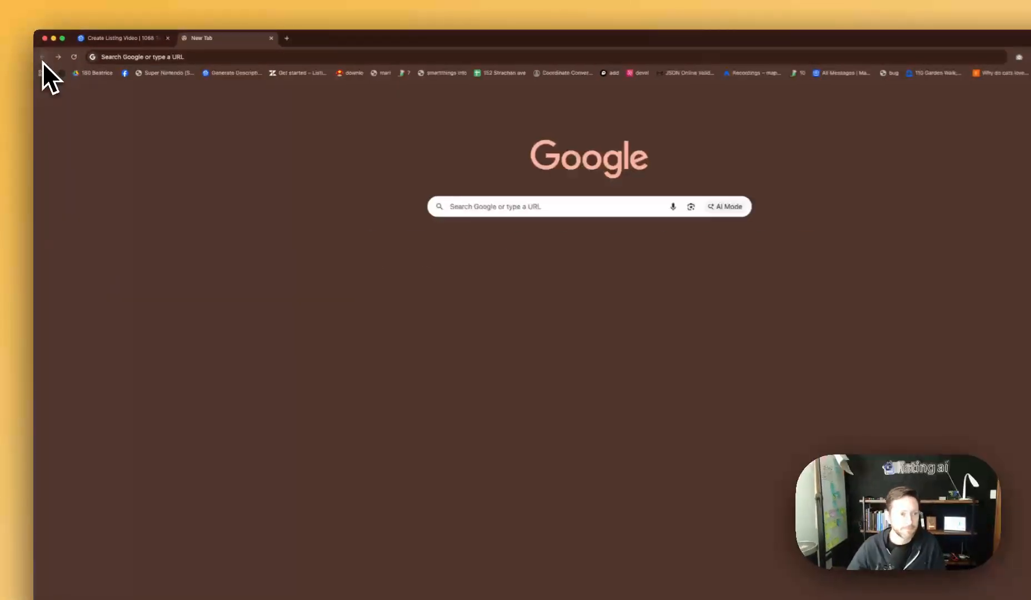
click(108, 38)
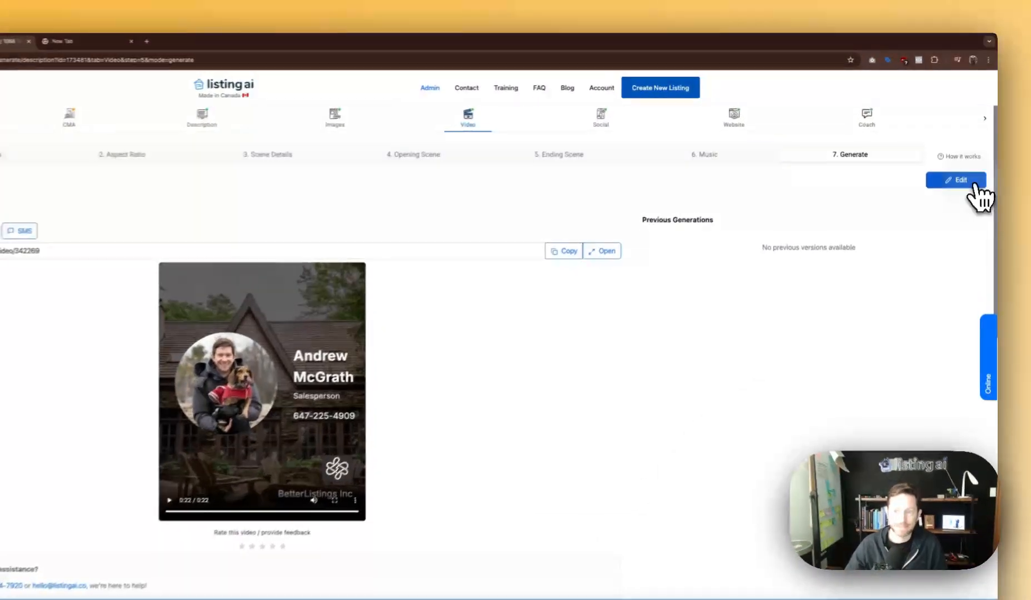
Reopen the video settings and change the aspect ratio to Landscape 16:9 instead of Square 1:1.
click(960, 162)
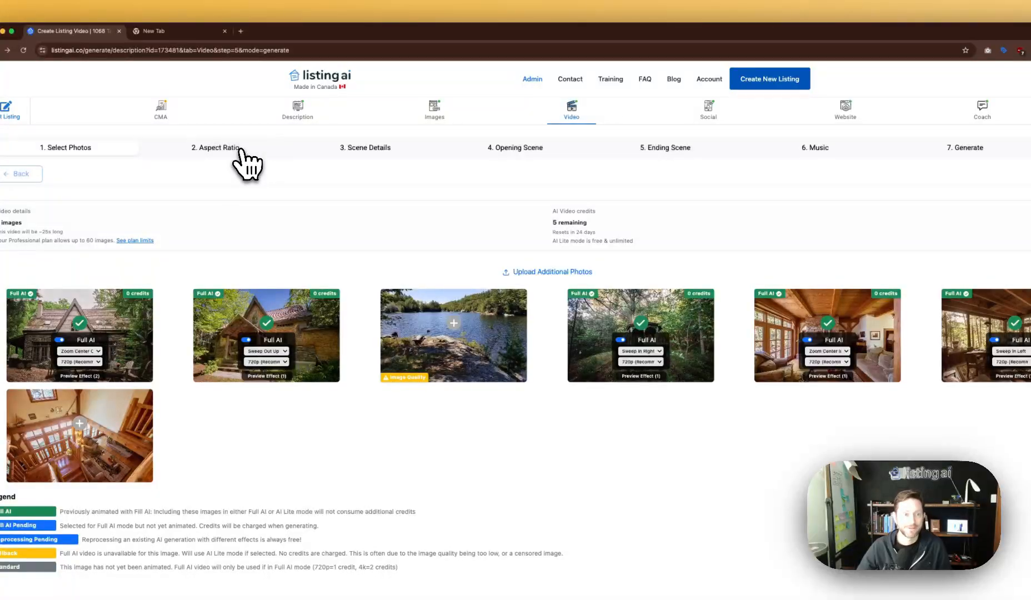
click(240, 149)
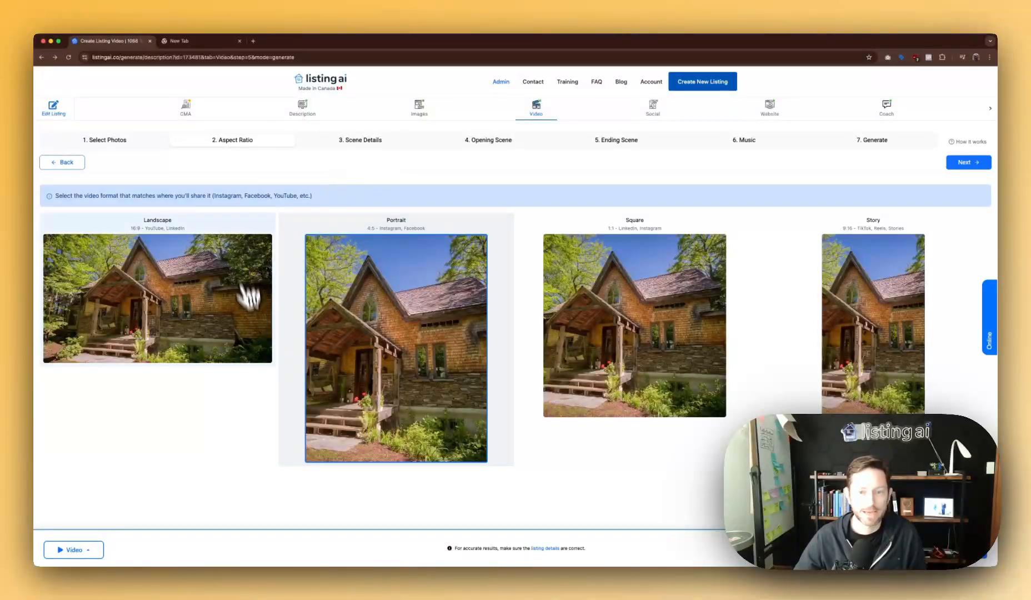
click(652, 333)
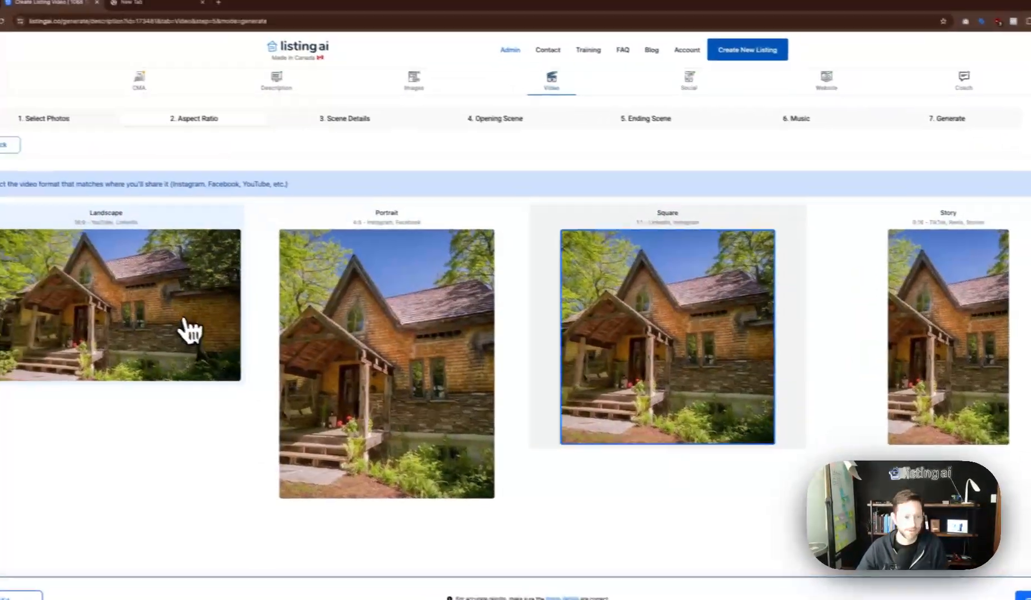
click(135, 315)
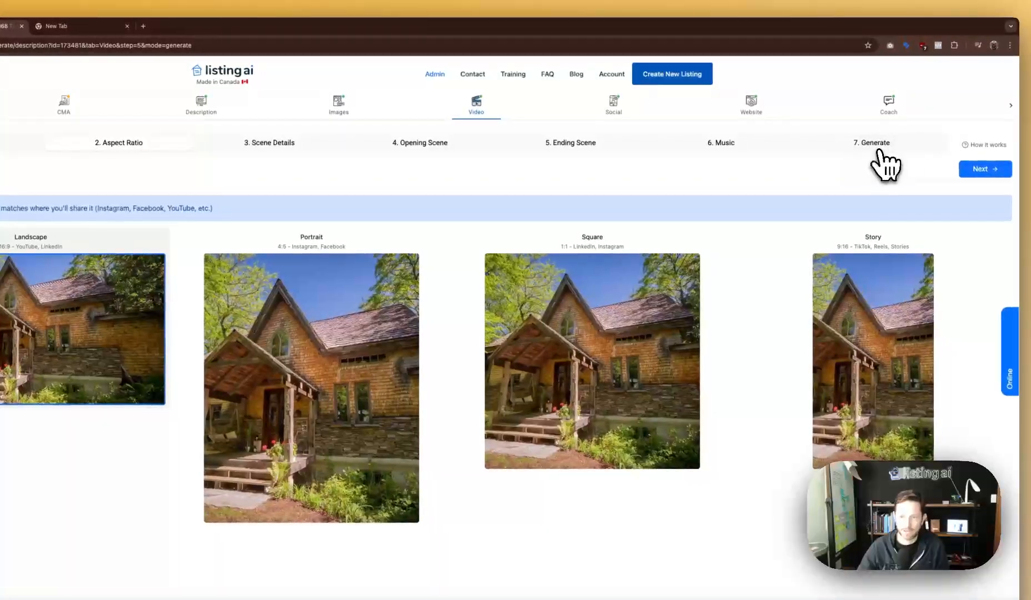
Start generating the new Landscape 16:9 version, then open and close the support chat.
click(882, 145)
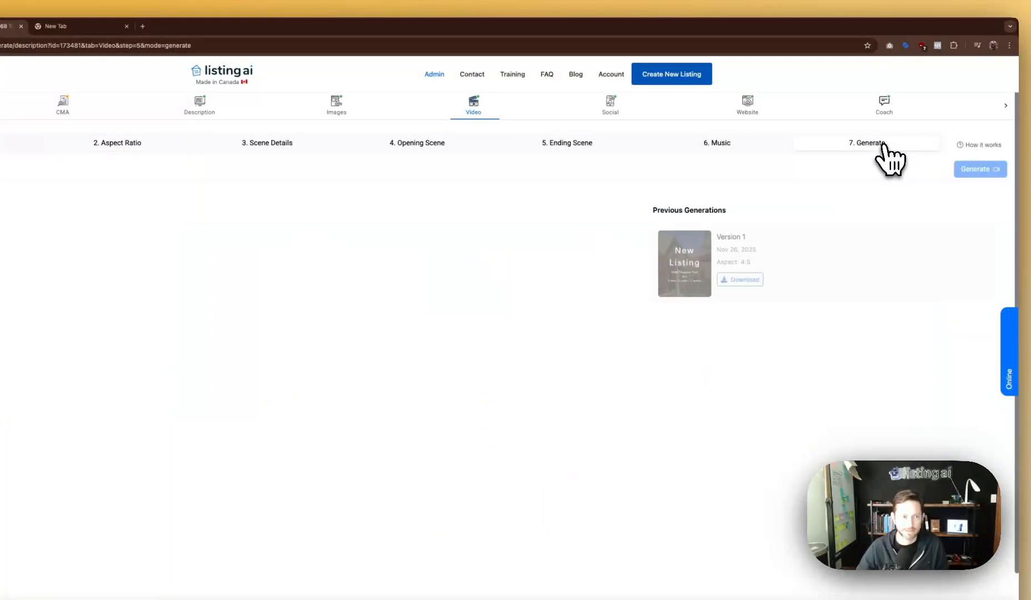
click(262, 323)
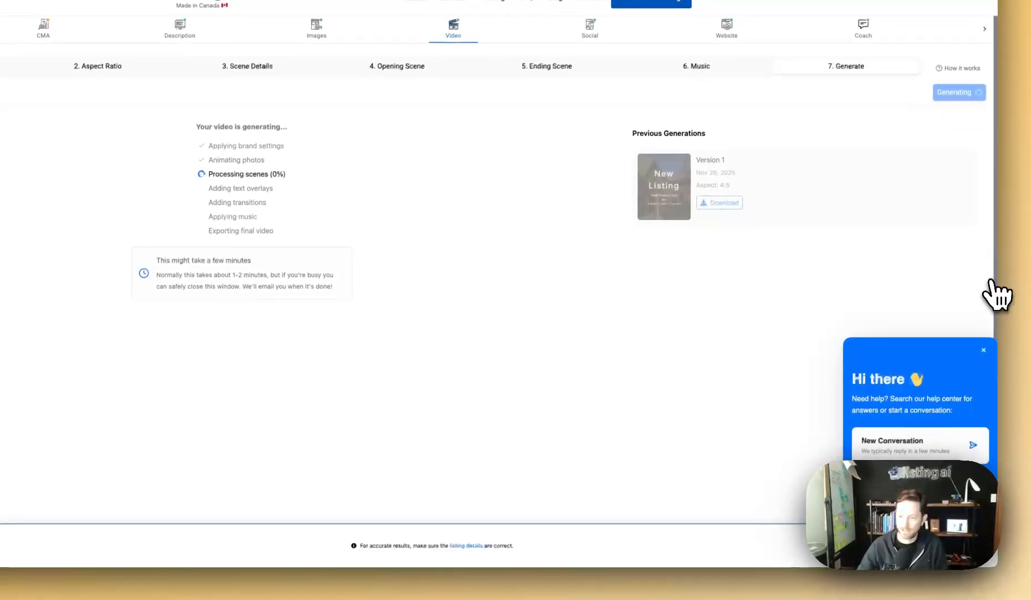
click(938, 451)
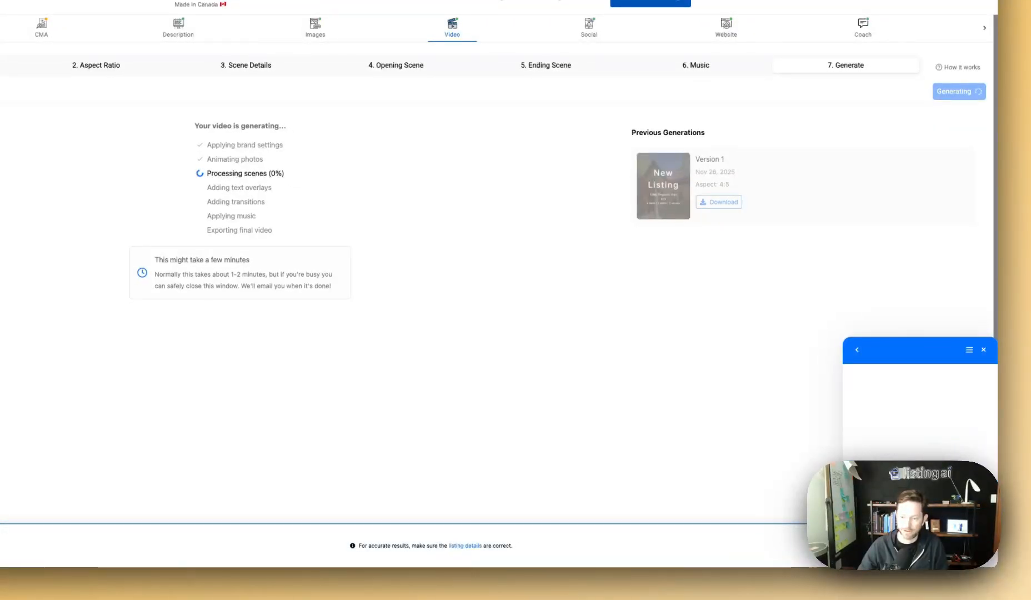
click(983, 349)
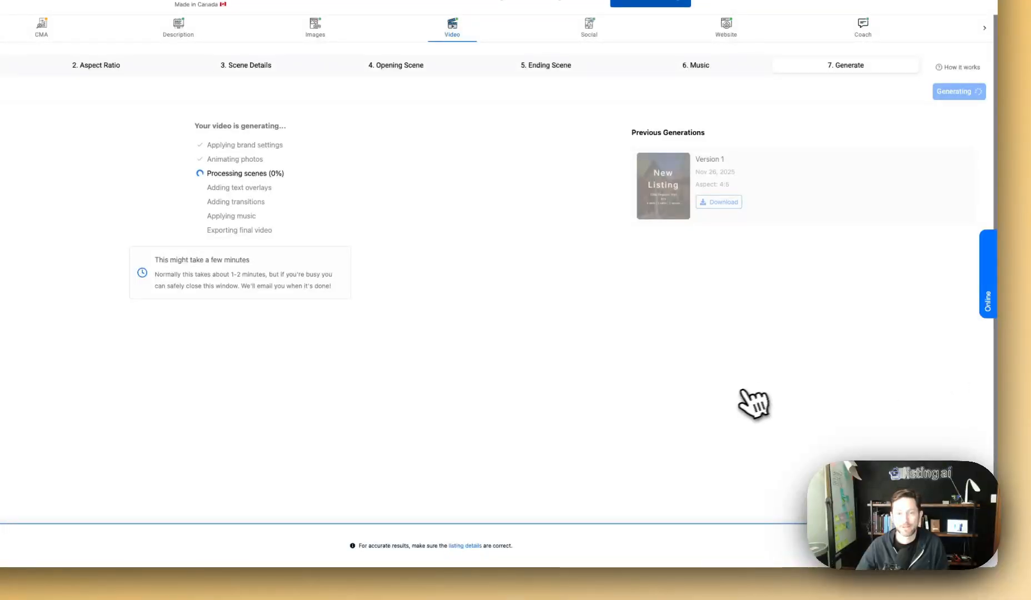